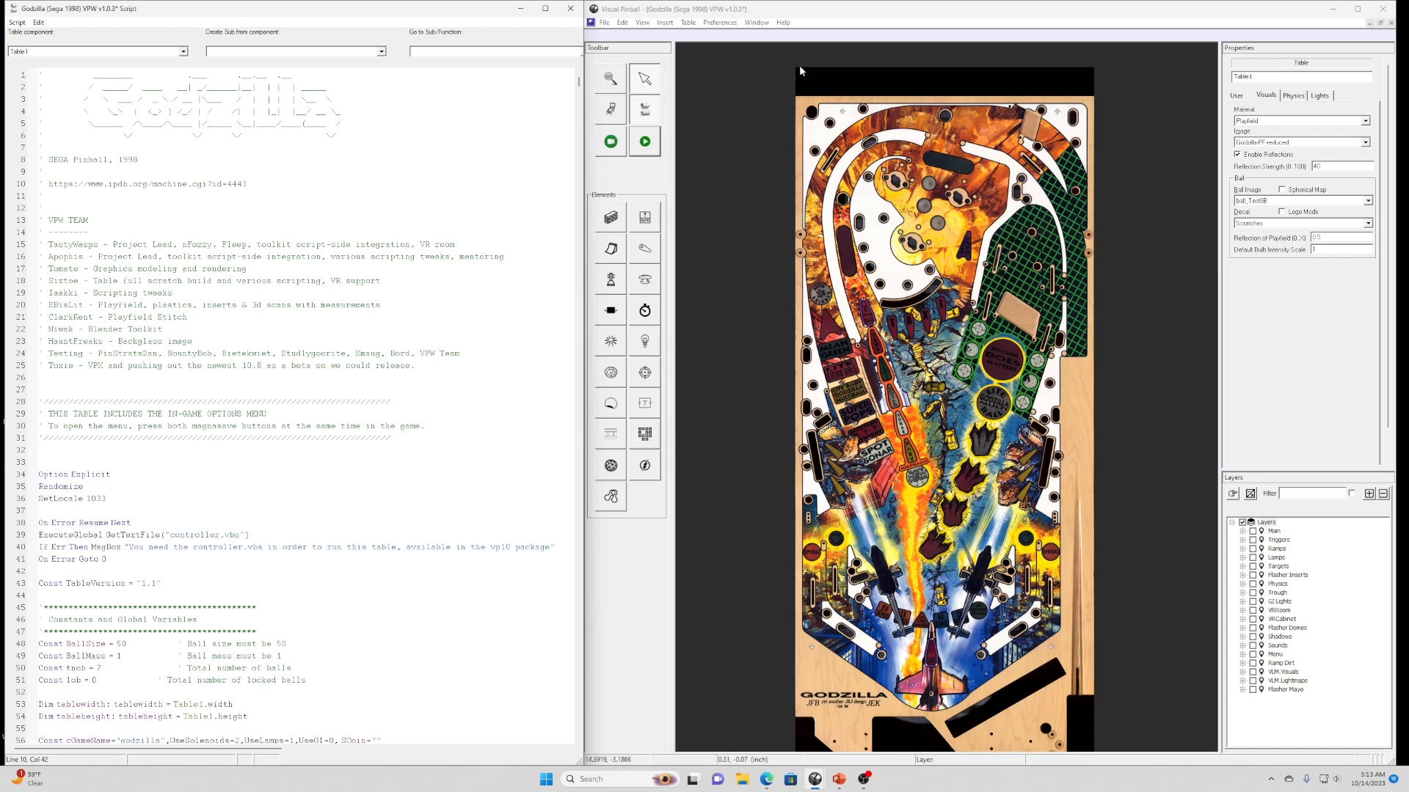
Run the Godzilla table, pause the game and open it in the live editor.
click(651, 147)
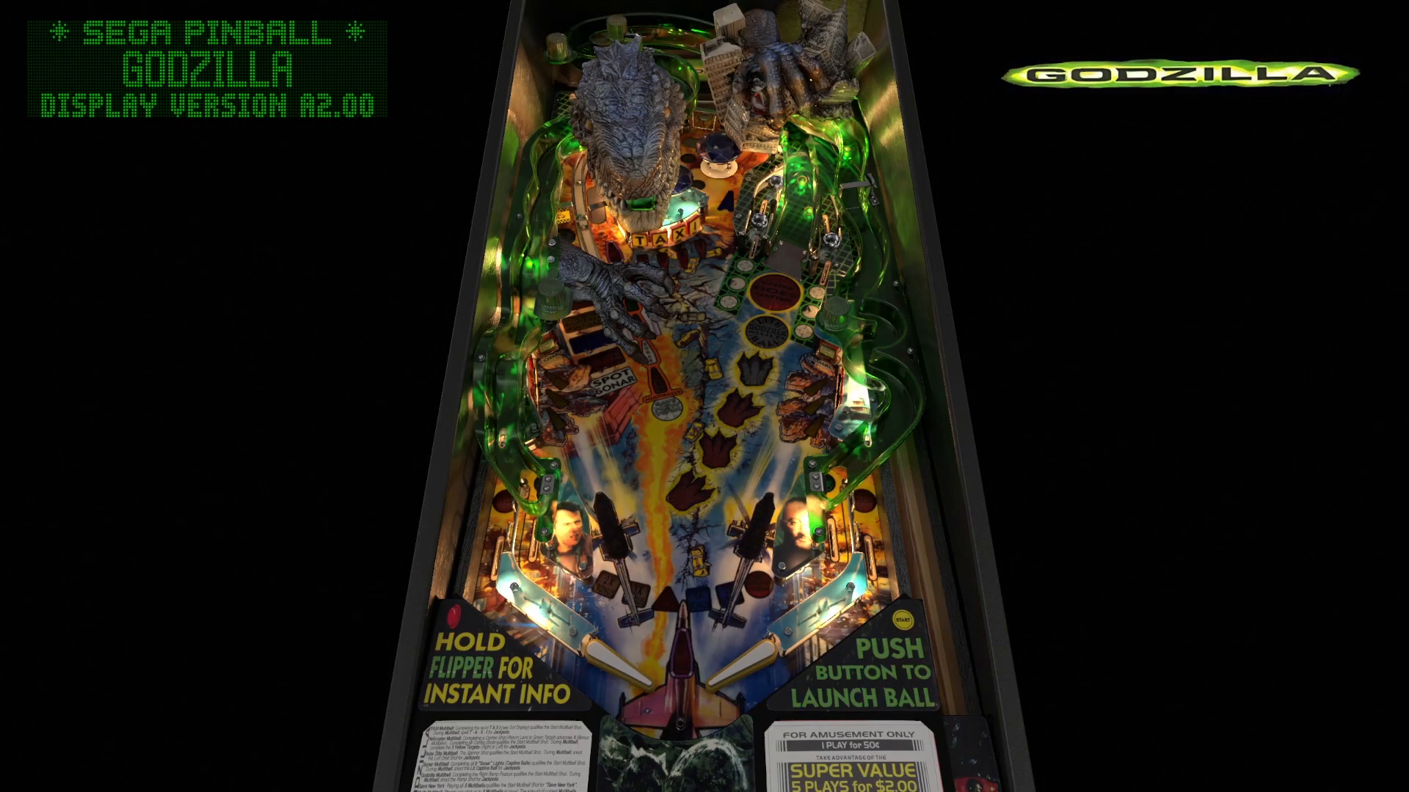
key(Escape)
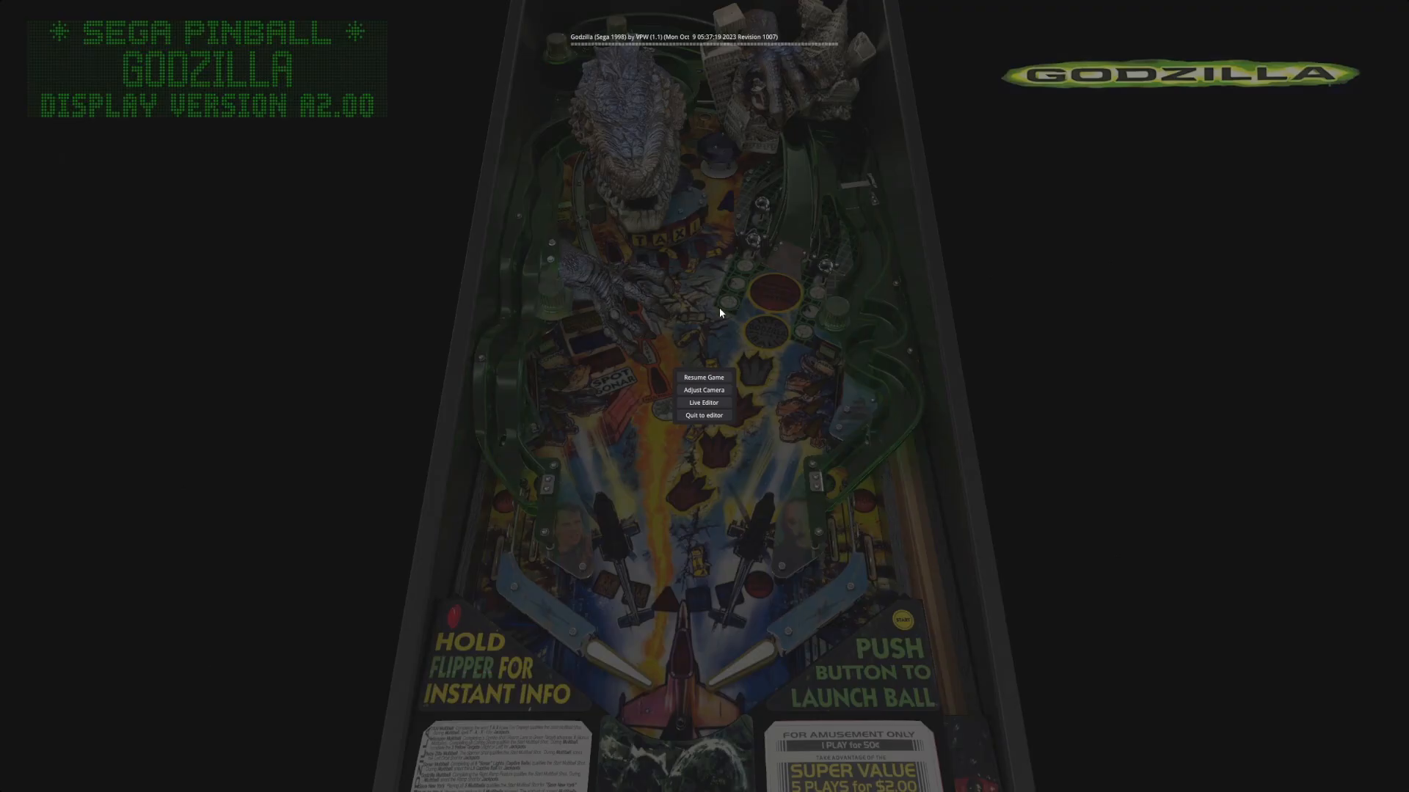
click(704, 403)
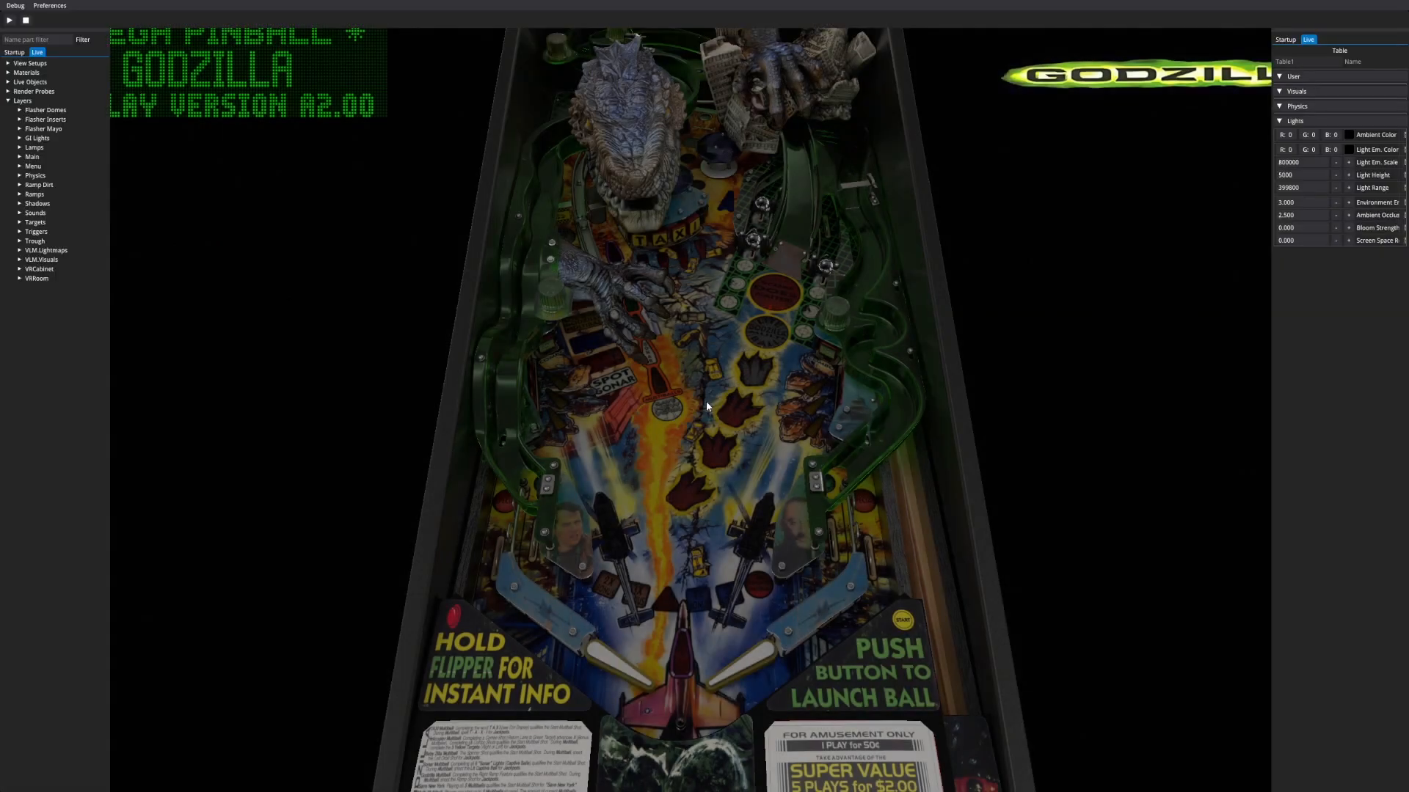
Examine the table's upper playfield up close, and look at the whole table from directly above.
scroll(868, 364, up, 4)
drag(843, 333, 874, 669)
scroll(817, 573, down, 2)
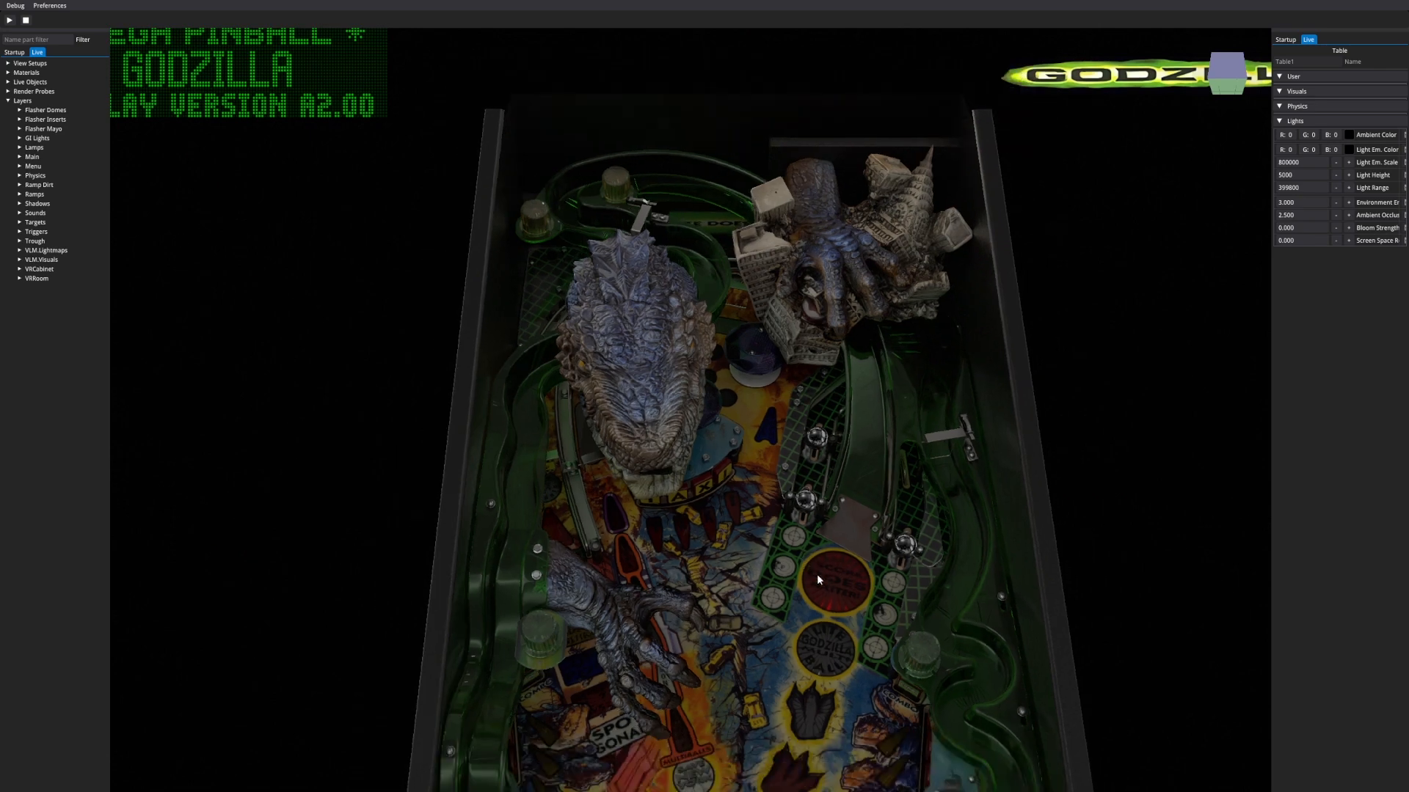
drag(816, 578, 807, 495)
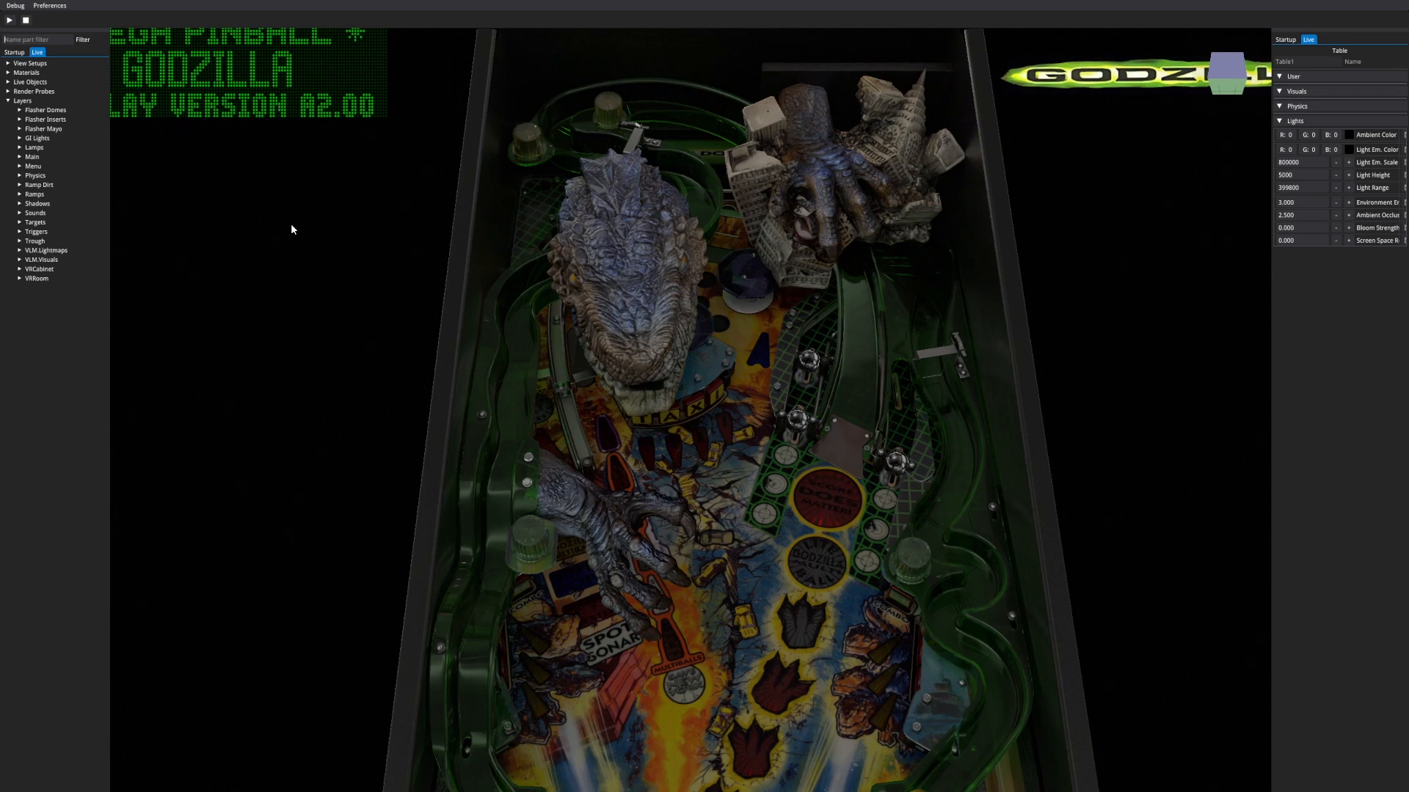
text(7)
key(KP_7)
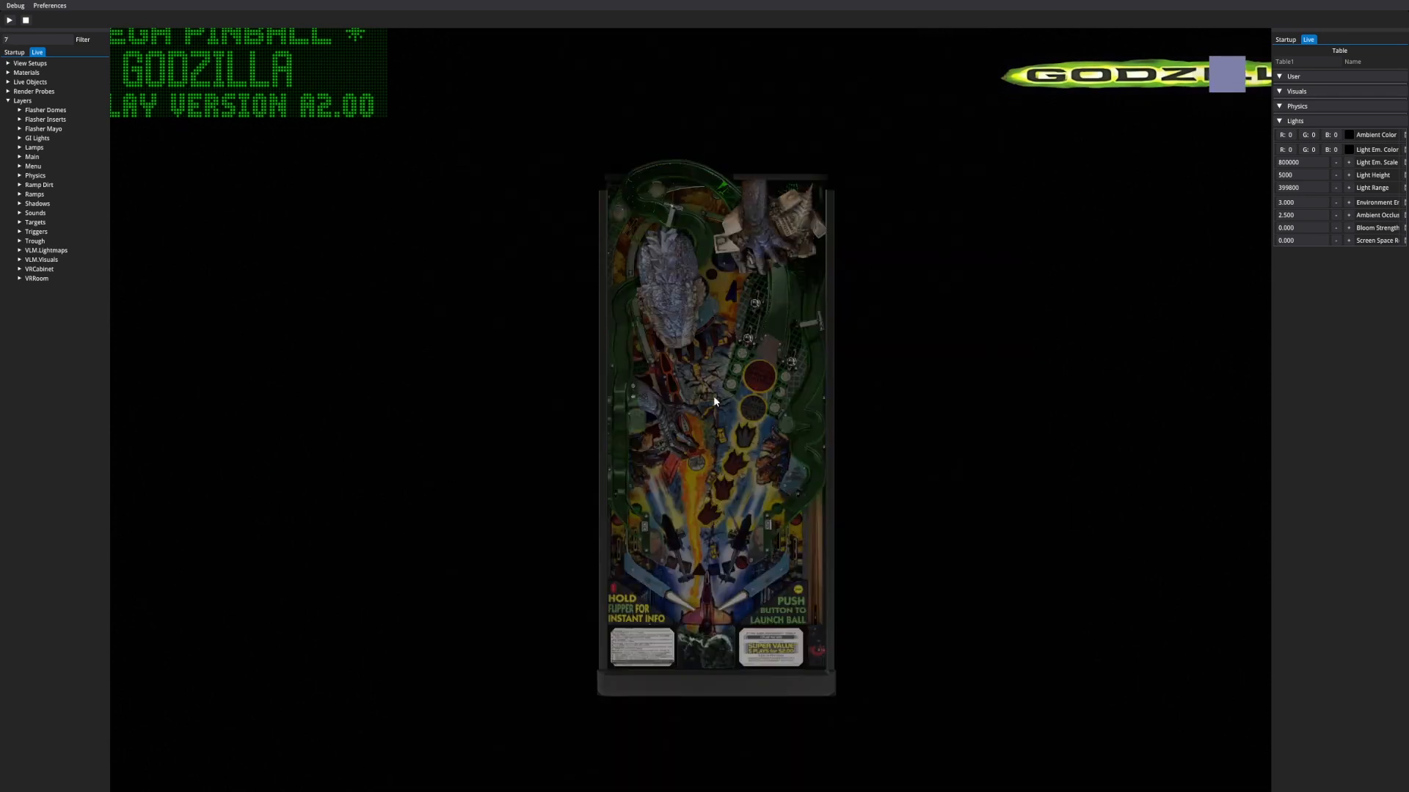
scroll(713, 394, up, 3)
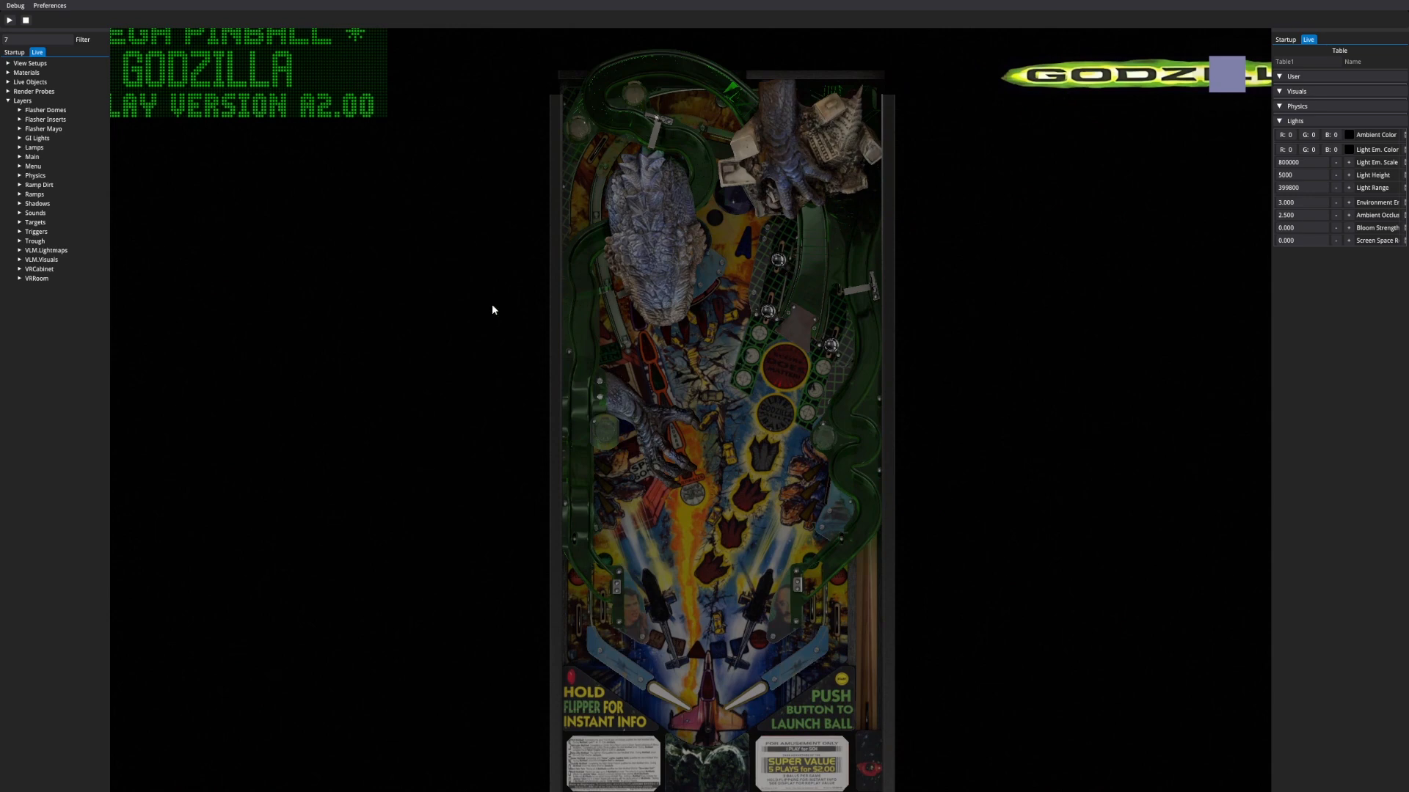
Filter the object list by "playfield", select playfield_mesh in the VLM.Visuals layer and display its move gizmo.
drag(32, 41, 3, 43)
key(BackSpace)
text(playfield)
click(19, 260)
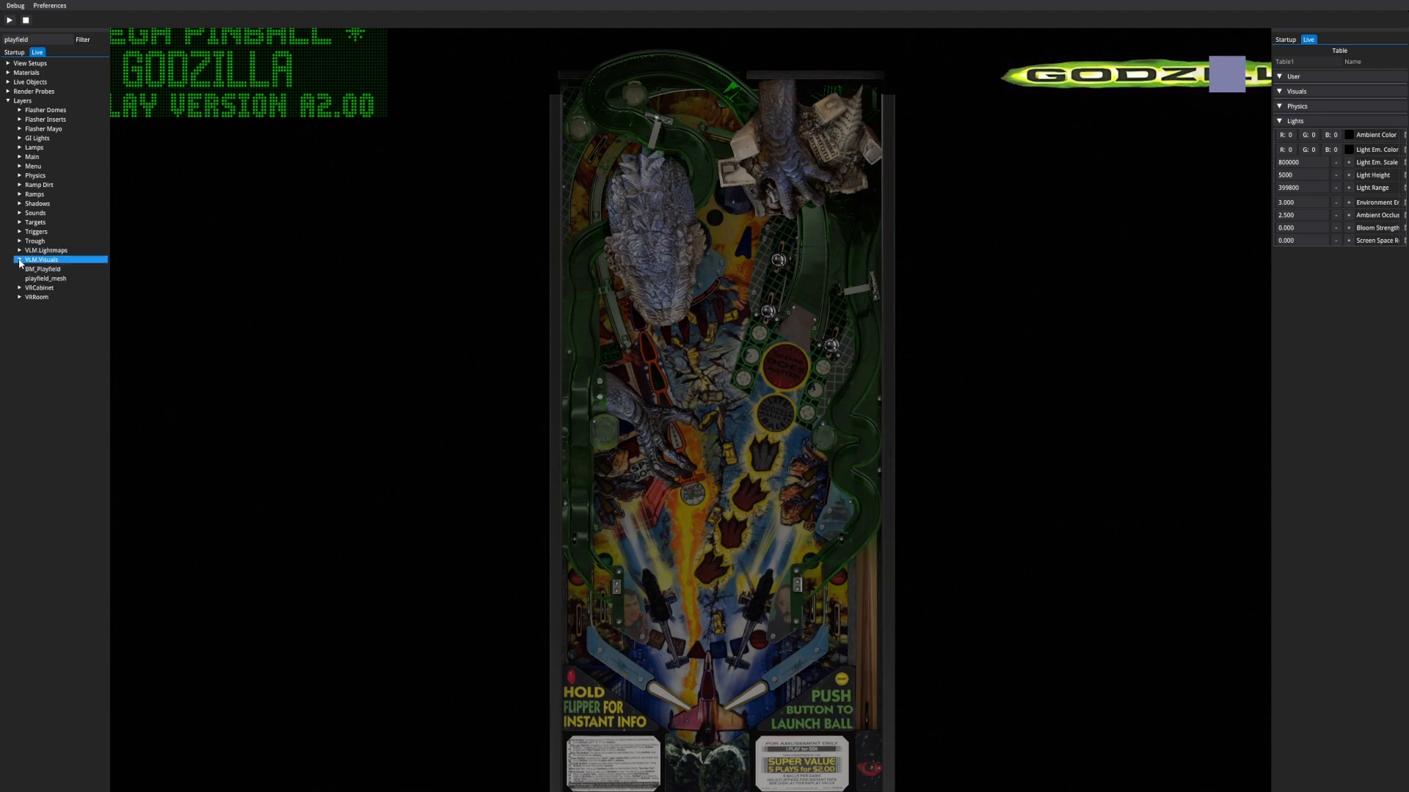
click(57, 281)
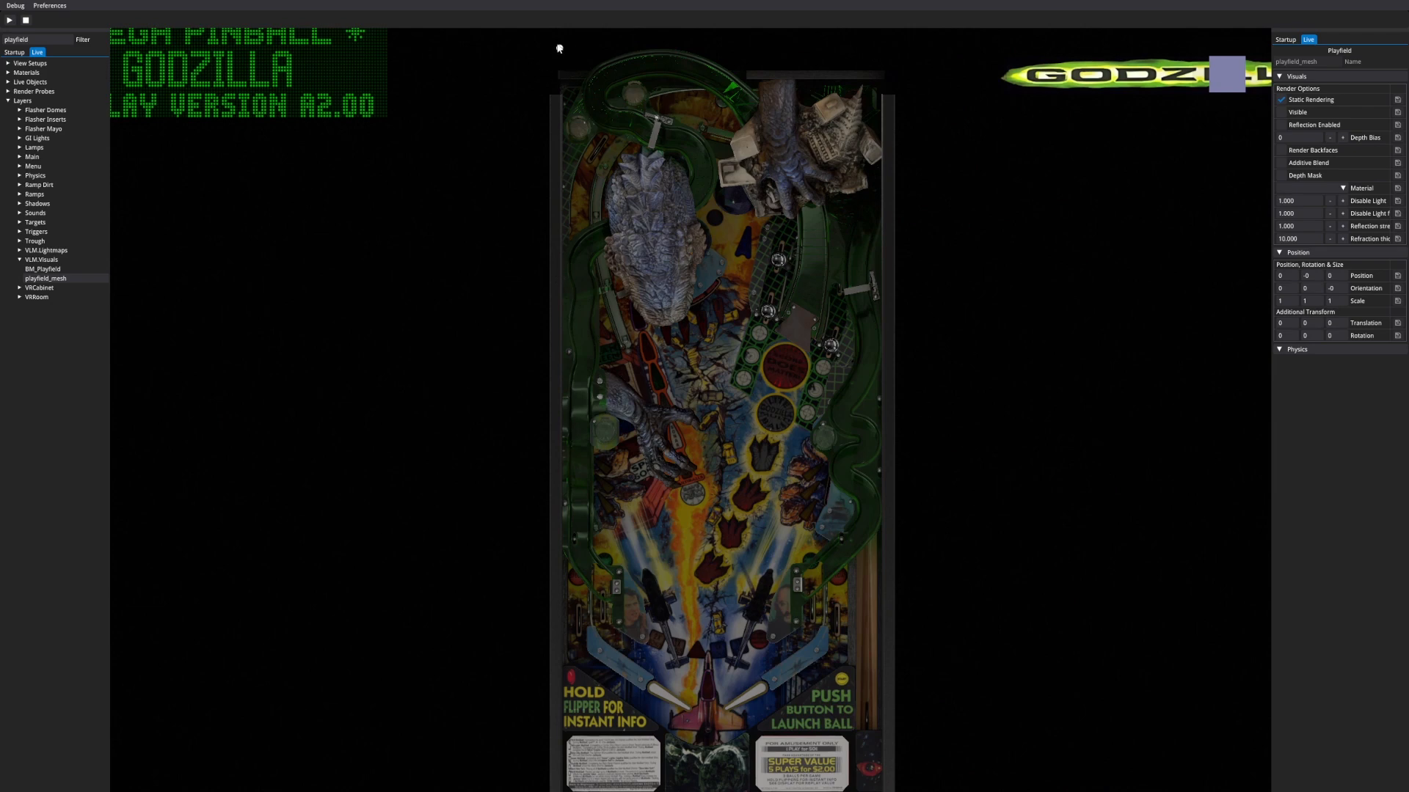
click(594, 64)
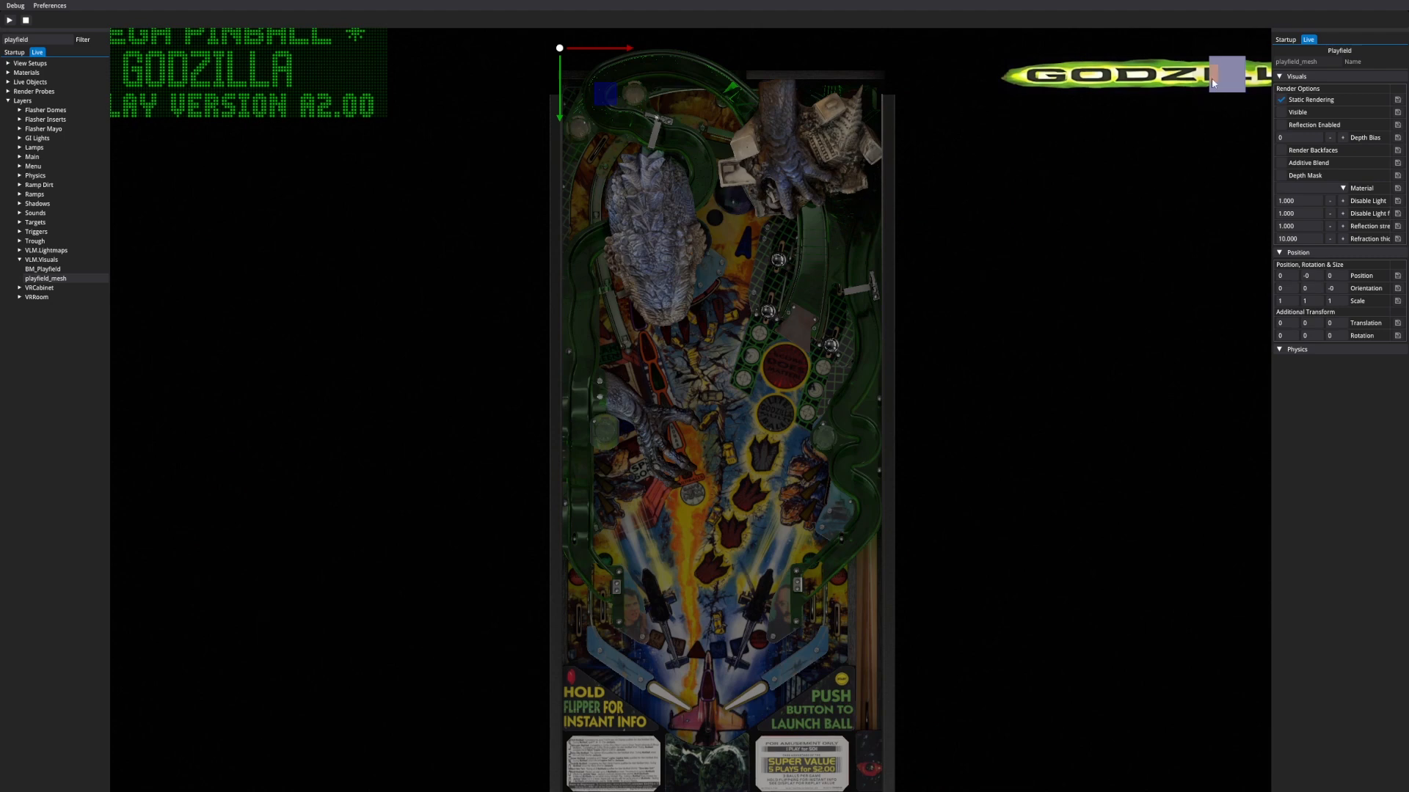
Examine the playfield_mesh axes at the table's corner from an angled perspective view.
mouse_move(1230, 77)
mouse_down()
mouse_move(1227, 60)
mouse_move(1194, 53)
mouse_move(1225, 74)
mouse_move(1221, 53)
mouse_up()
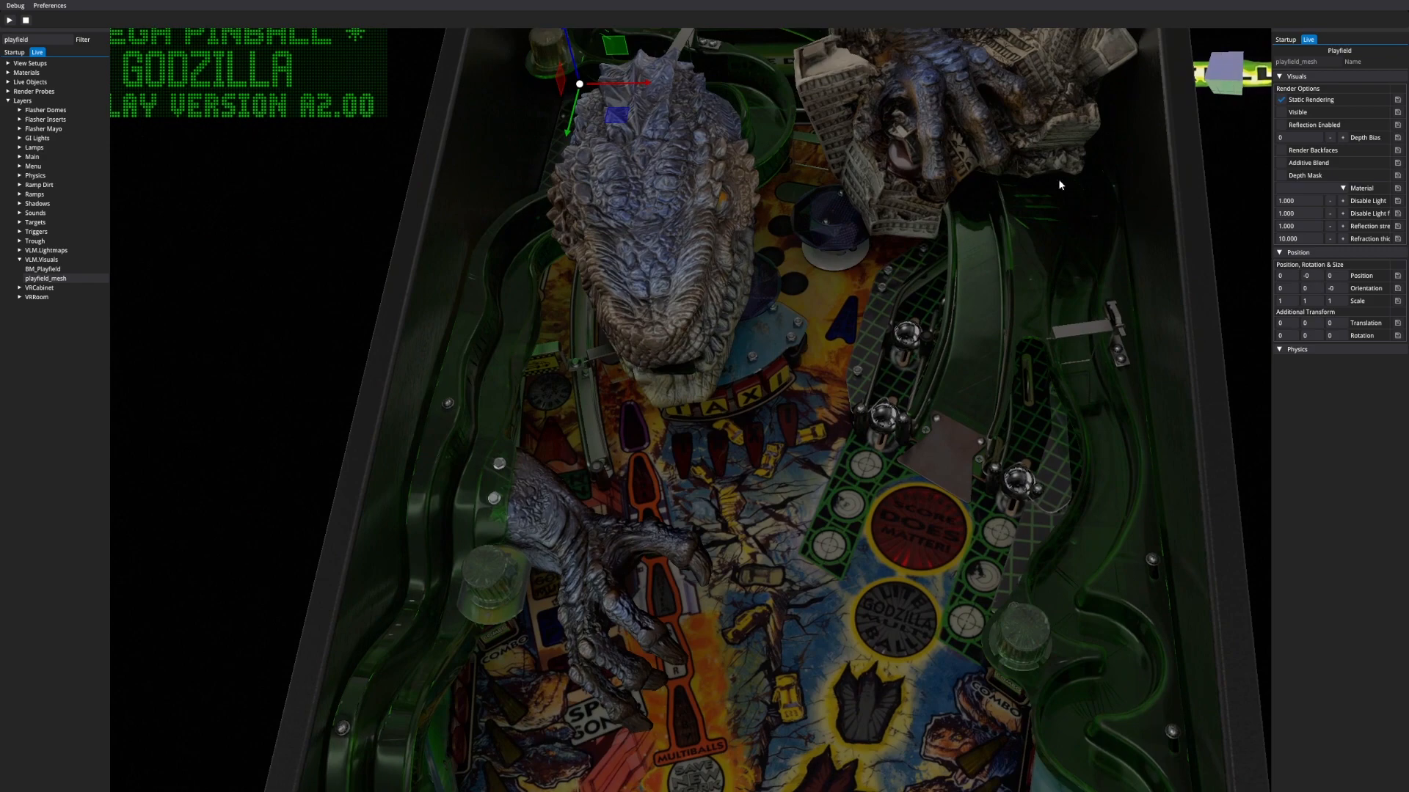
scroll(1049, 202, down, 4)
mouse_move(1219, 72)
mouse_down()
mouse_move(1225, 59)
mouse_move(1202, 76)
mouse_move(1227, 74)
mouse_up()
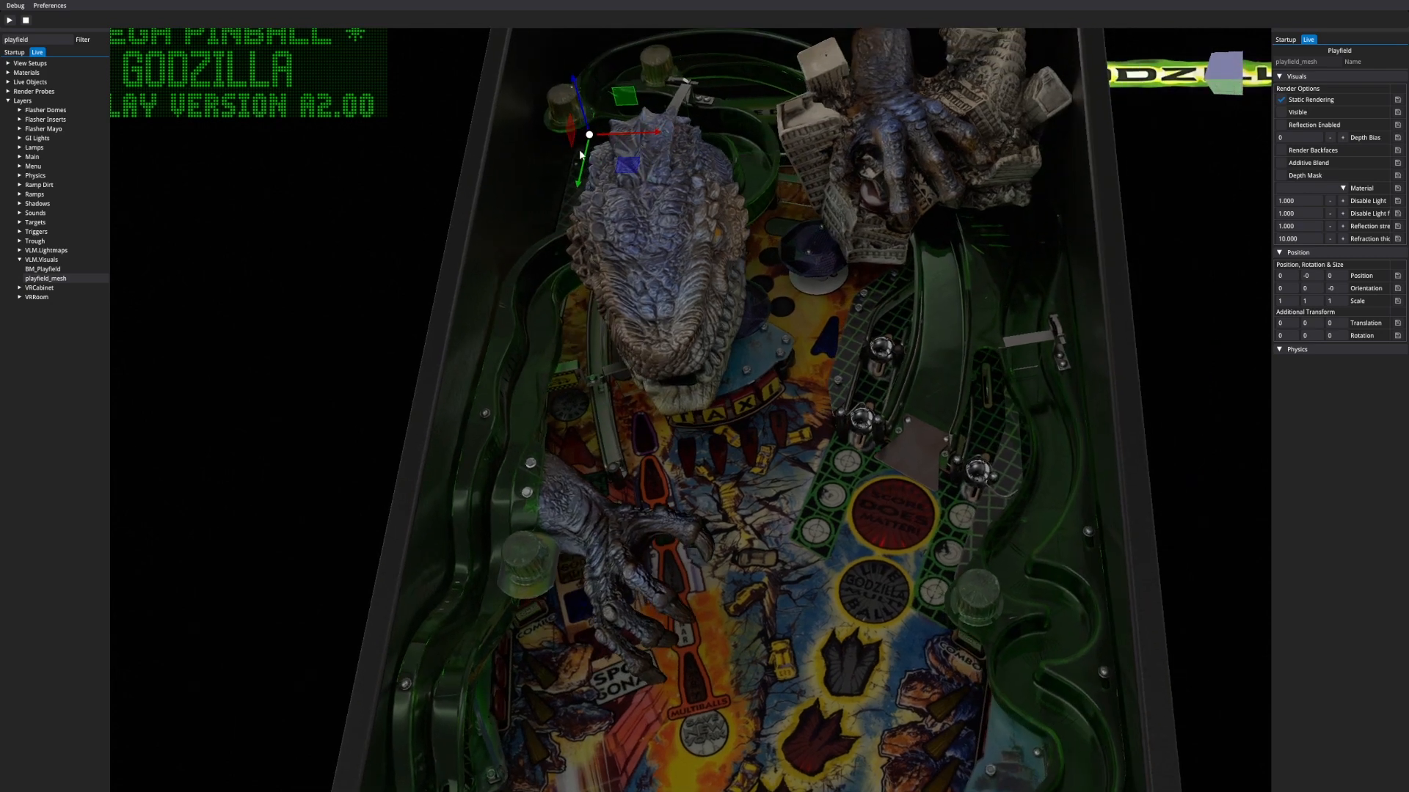
scroll(799, 267, down, 2)
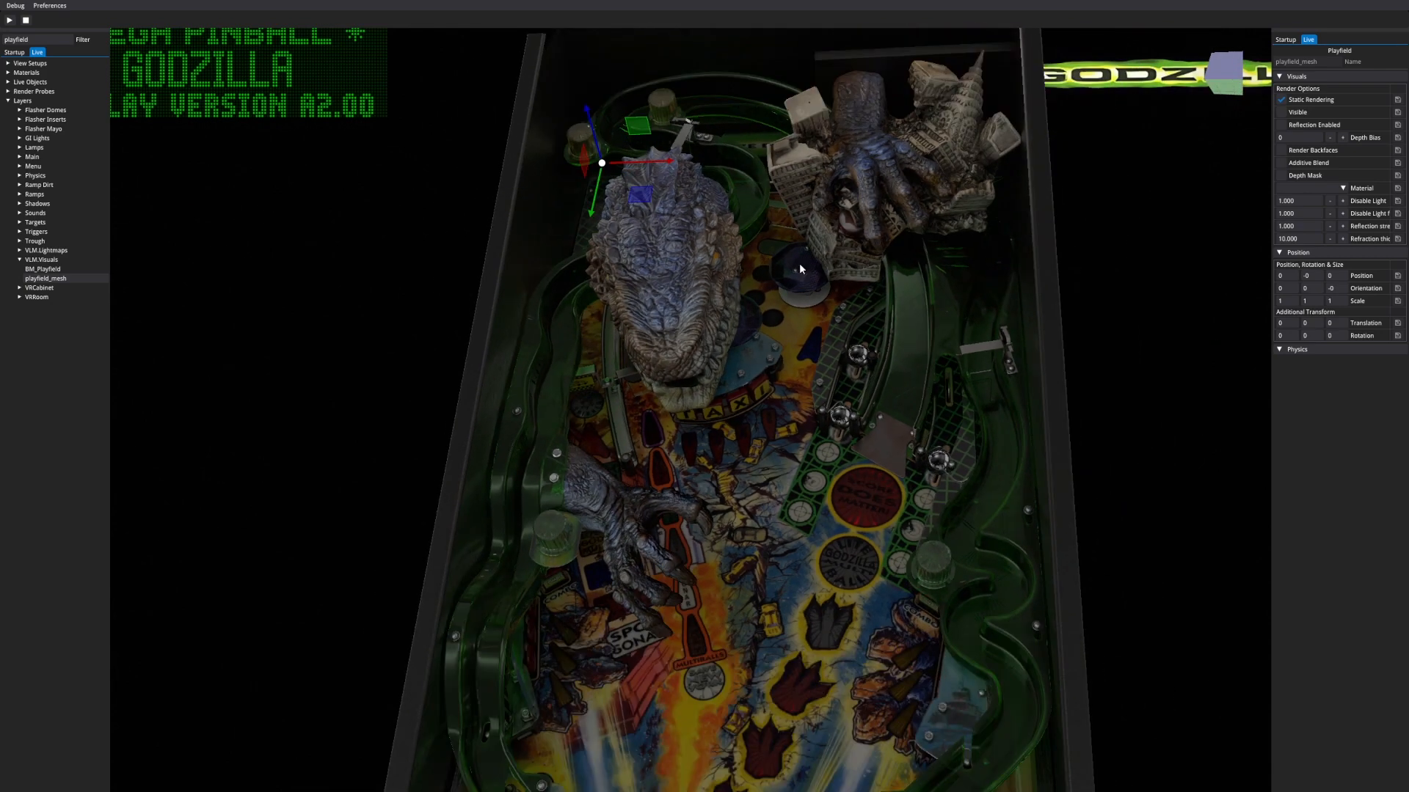
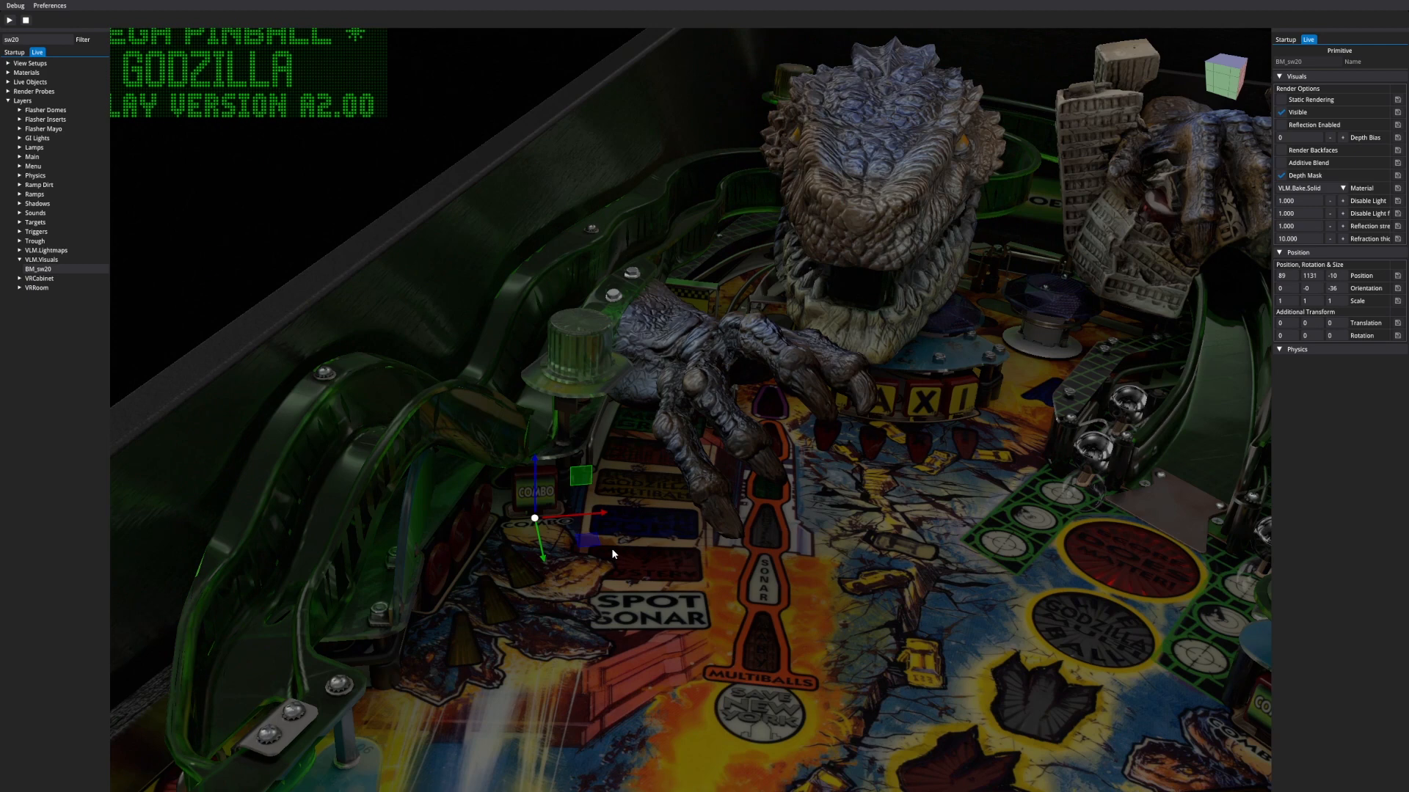
Switch the BM_sw20 gizmo back and forth between local and global axes, leaving it on global.
key(g)
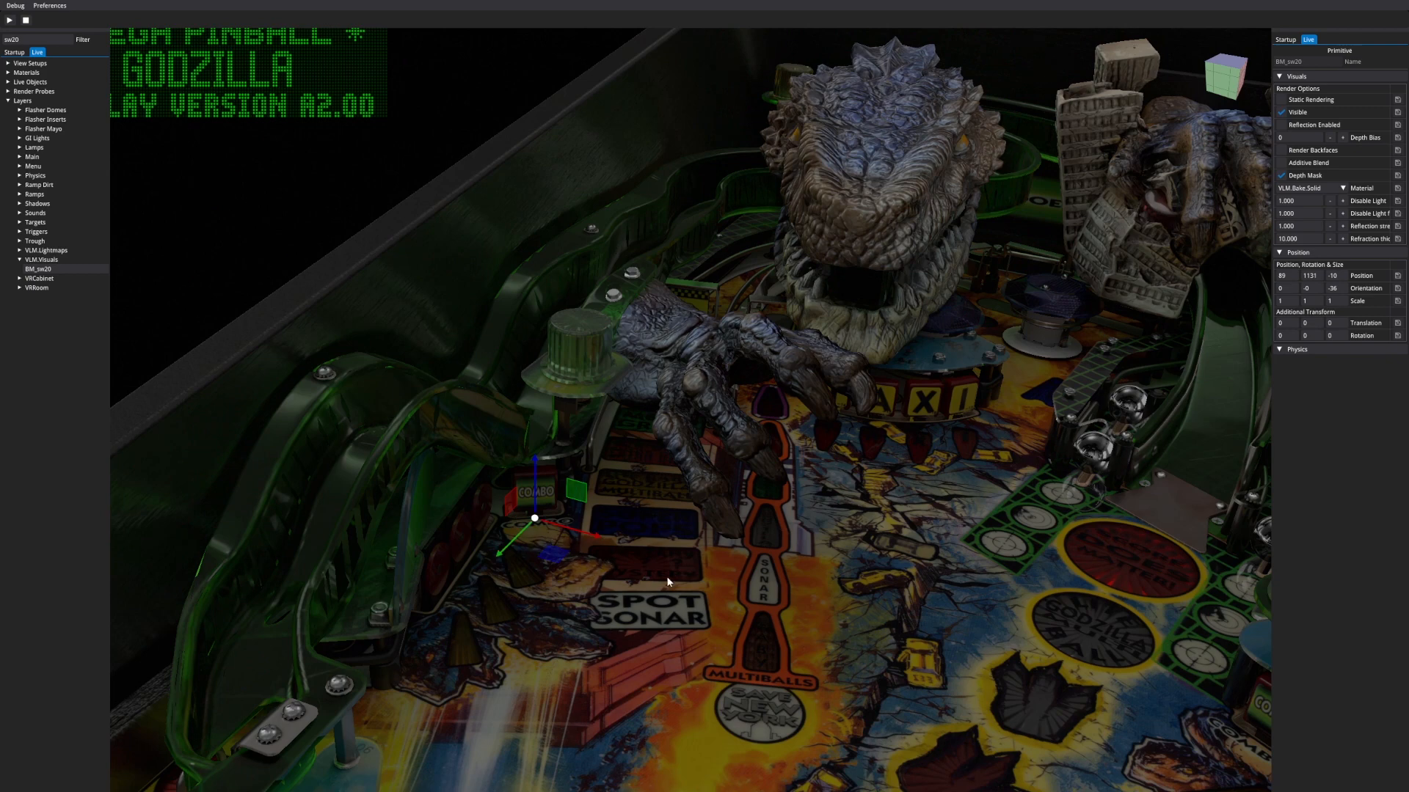
key(g)
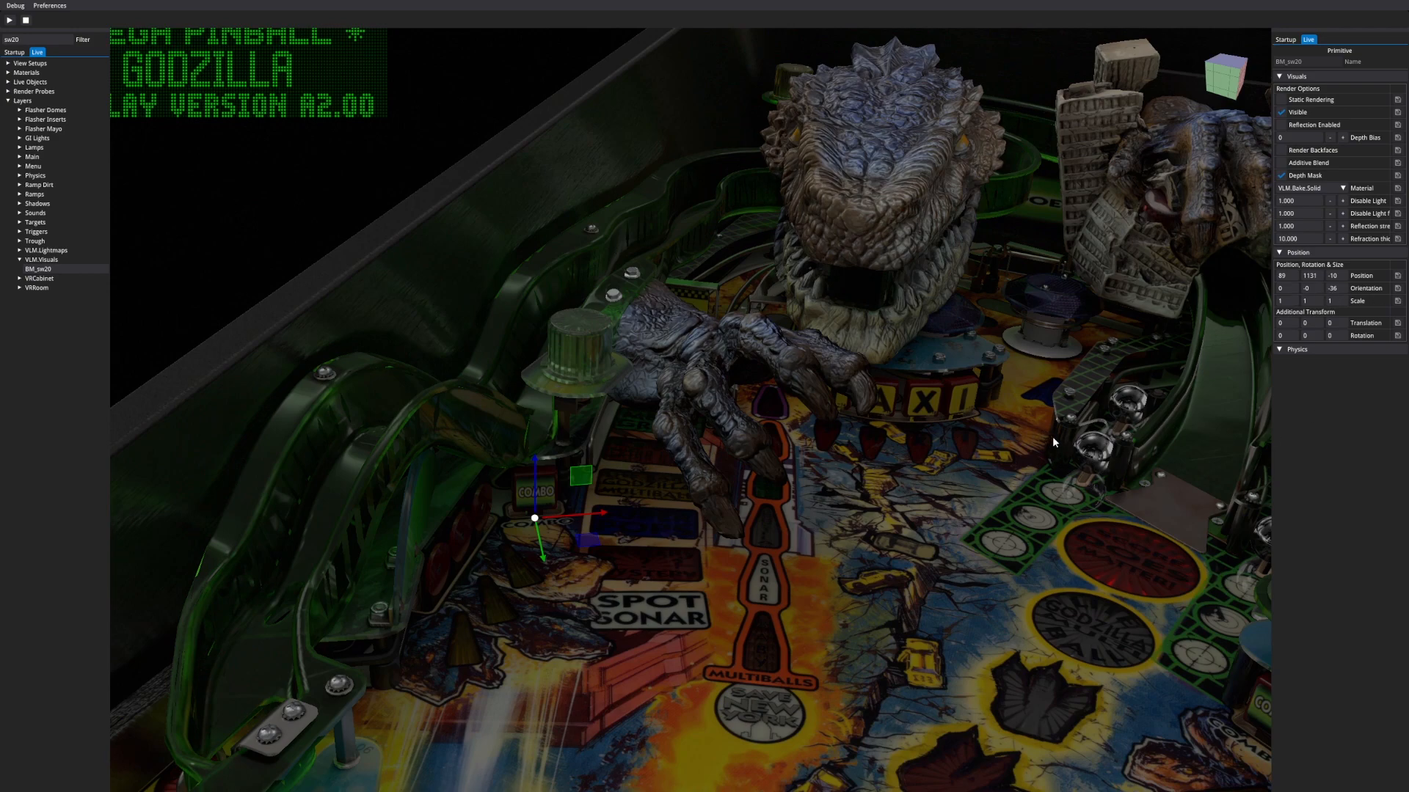
key(g)
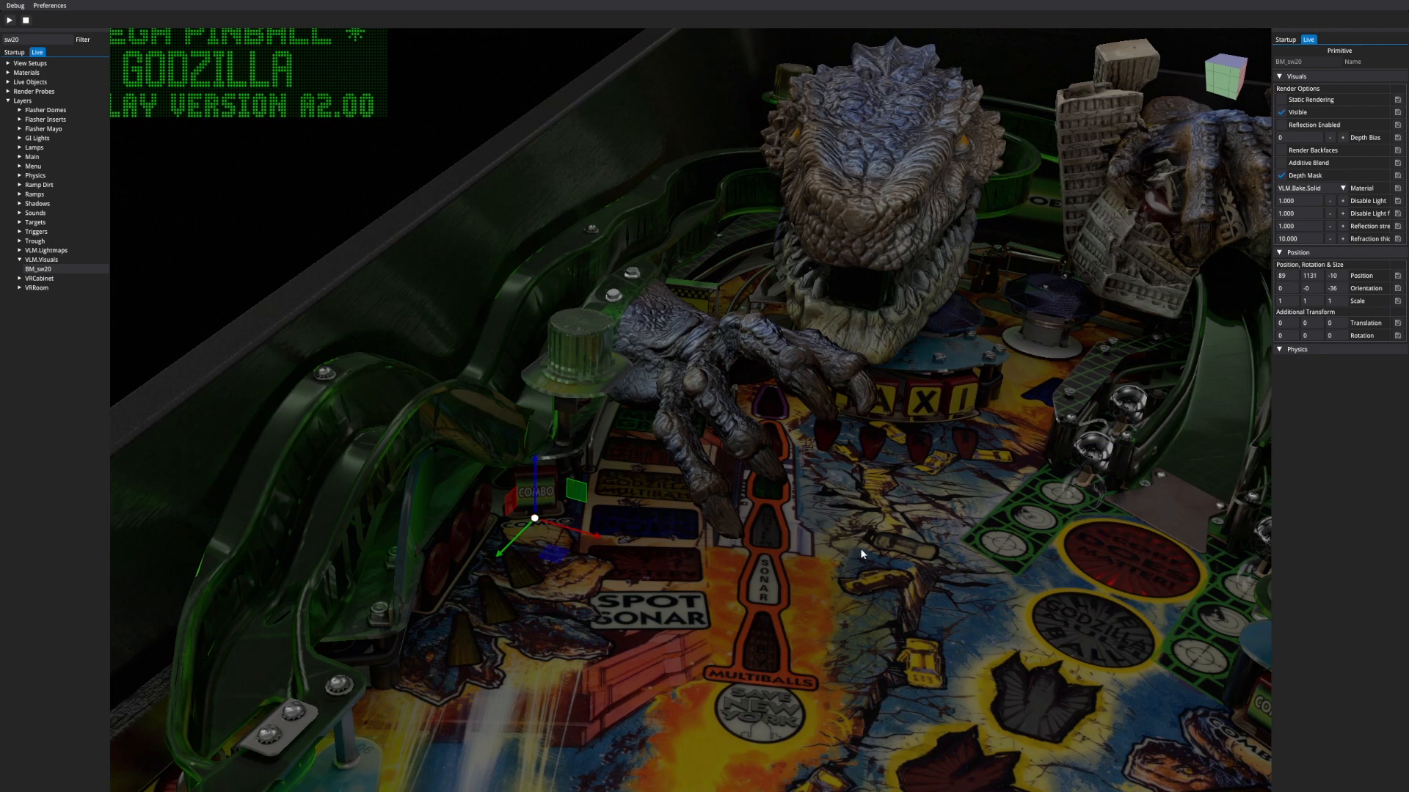
Set the BM_sw20 primitive's position to 0, 0, 0 and its Z orientation to 0.
click(1292, 276)
text(0)
click(1319, 276)
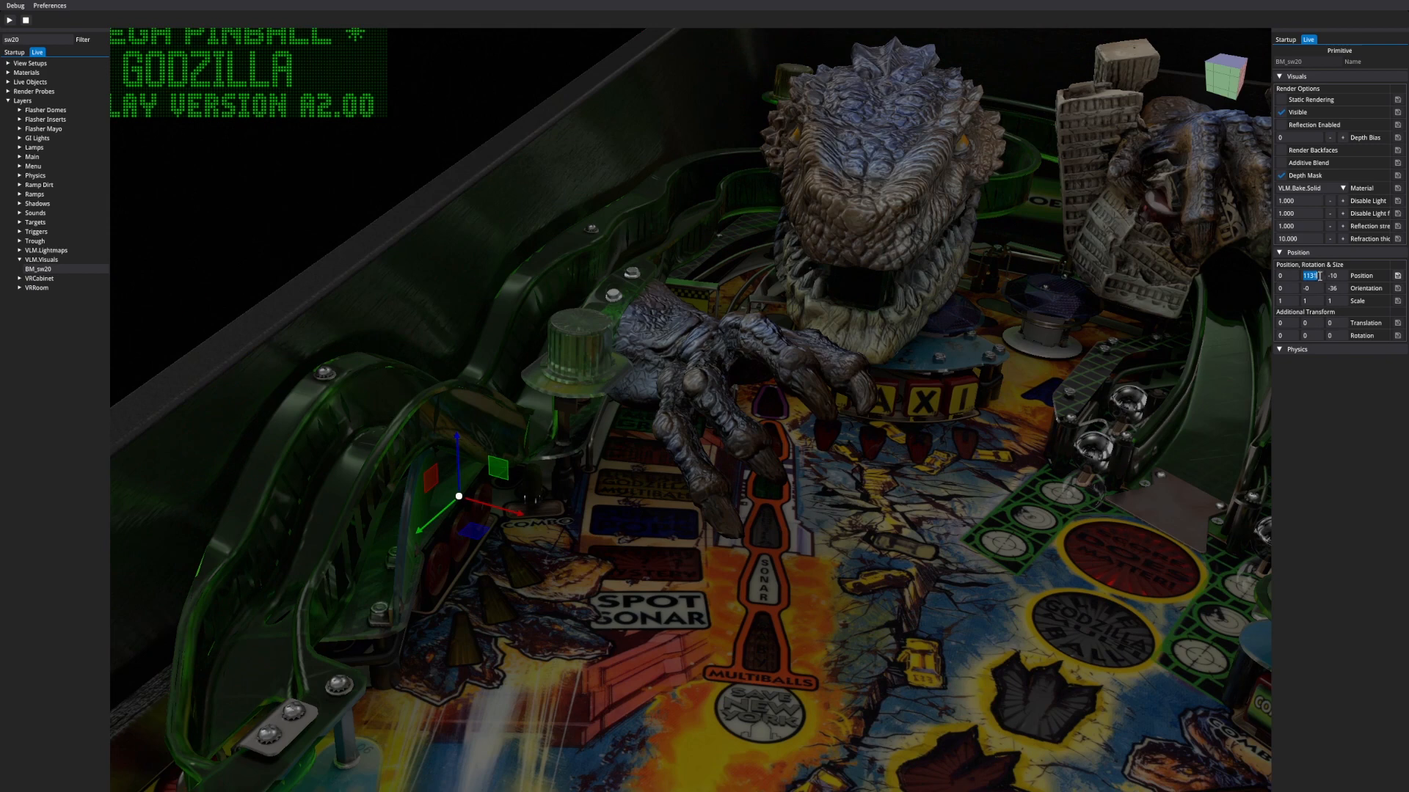
text(0)
click(1339, 276)
text(0)
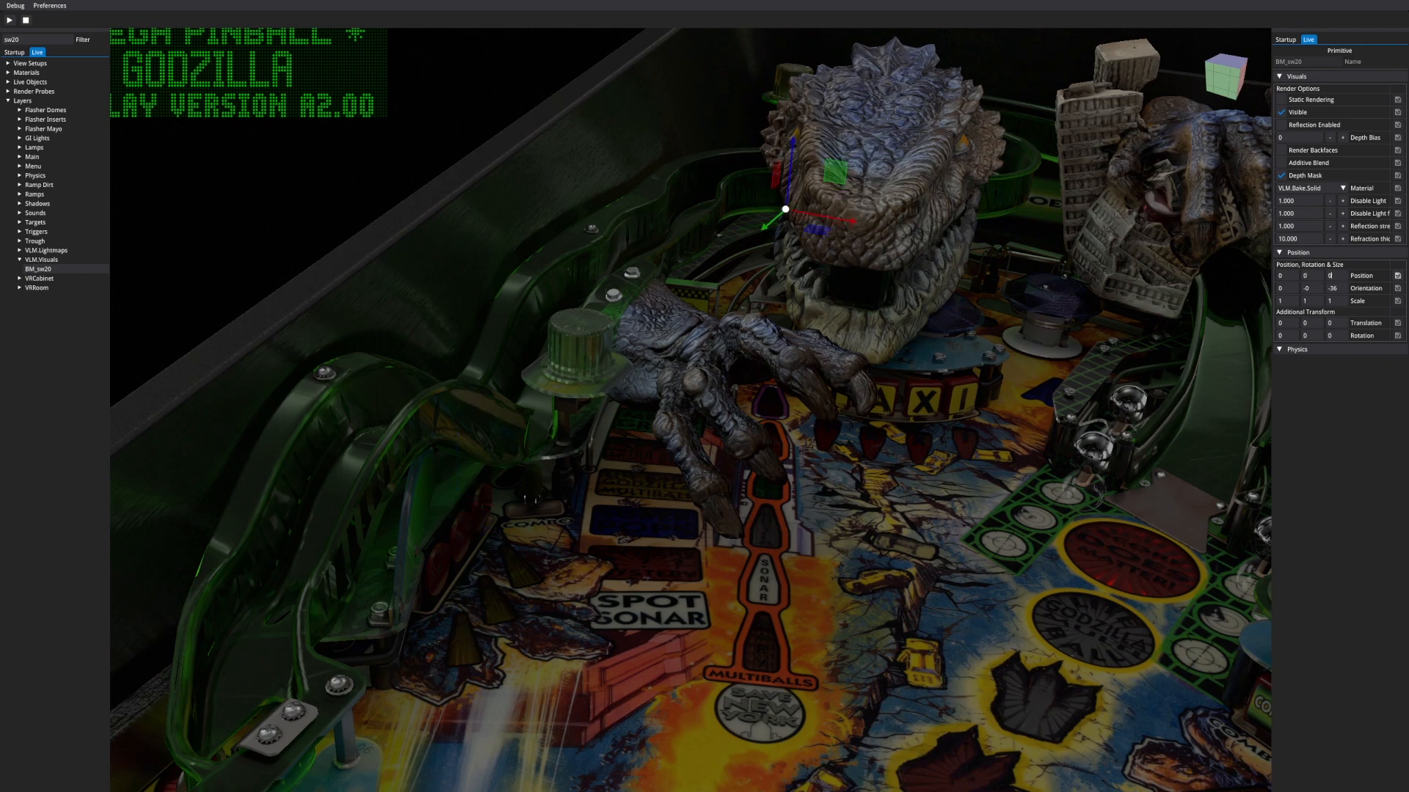
click(1339, 289)
text(0)
Focus the view on the BM_sw20 target and inspect it closely from directly above.
key(KP_Decimal)
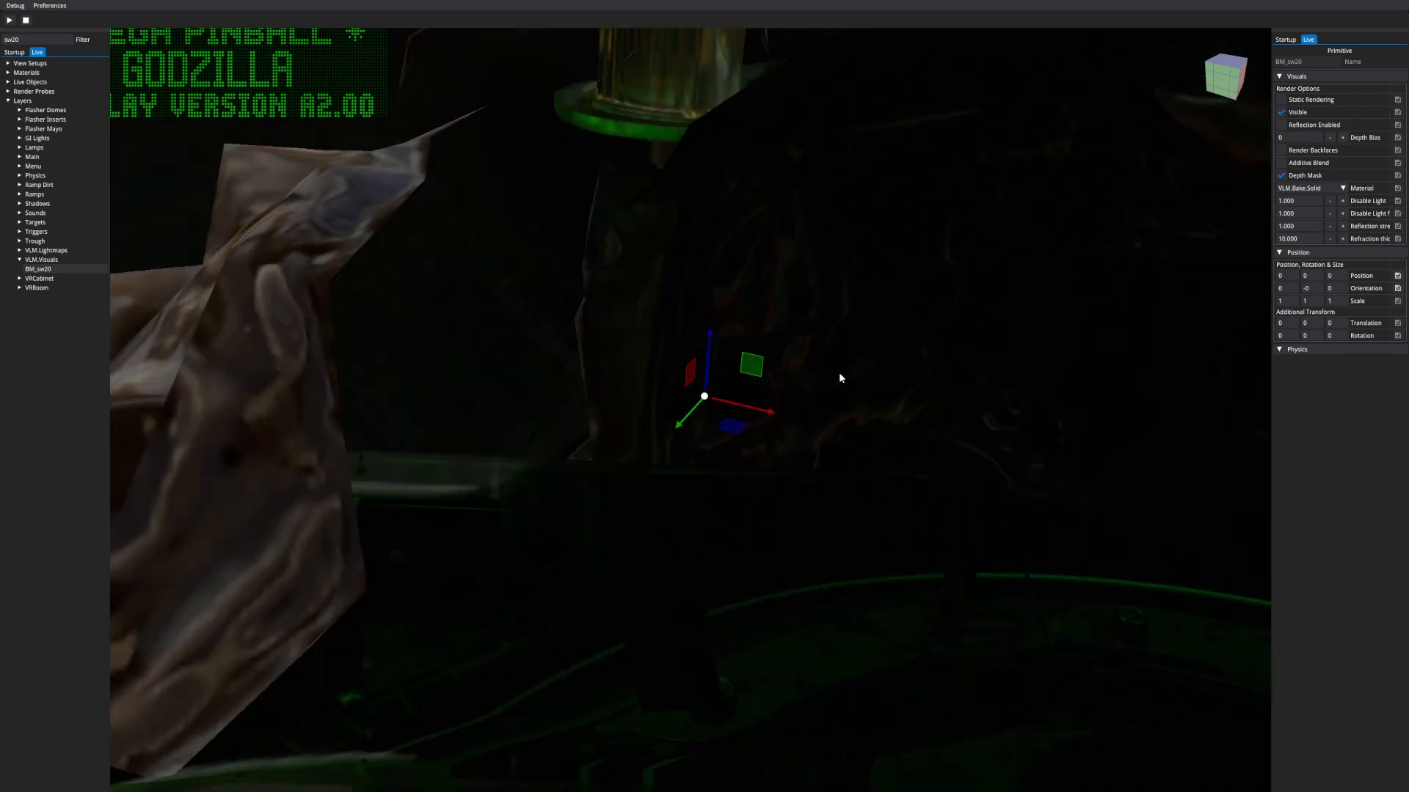
drag(1221, 81, 1069, 214)
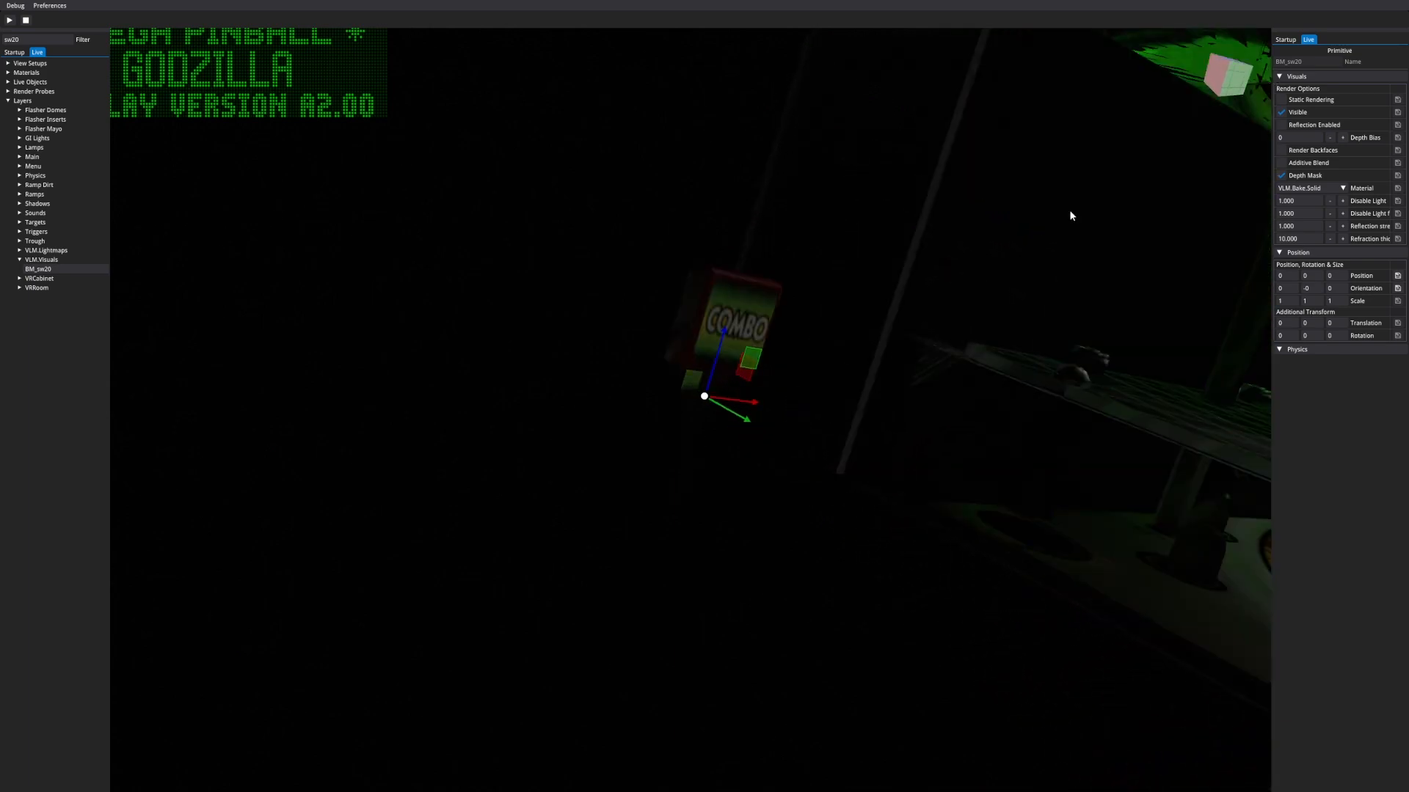
key(KP_7)
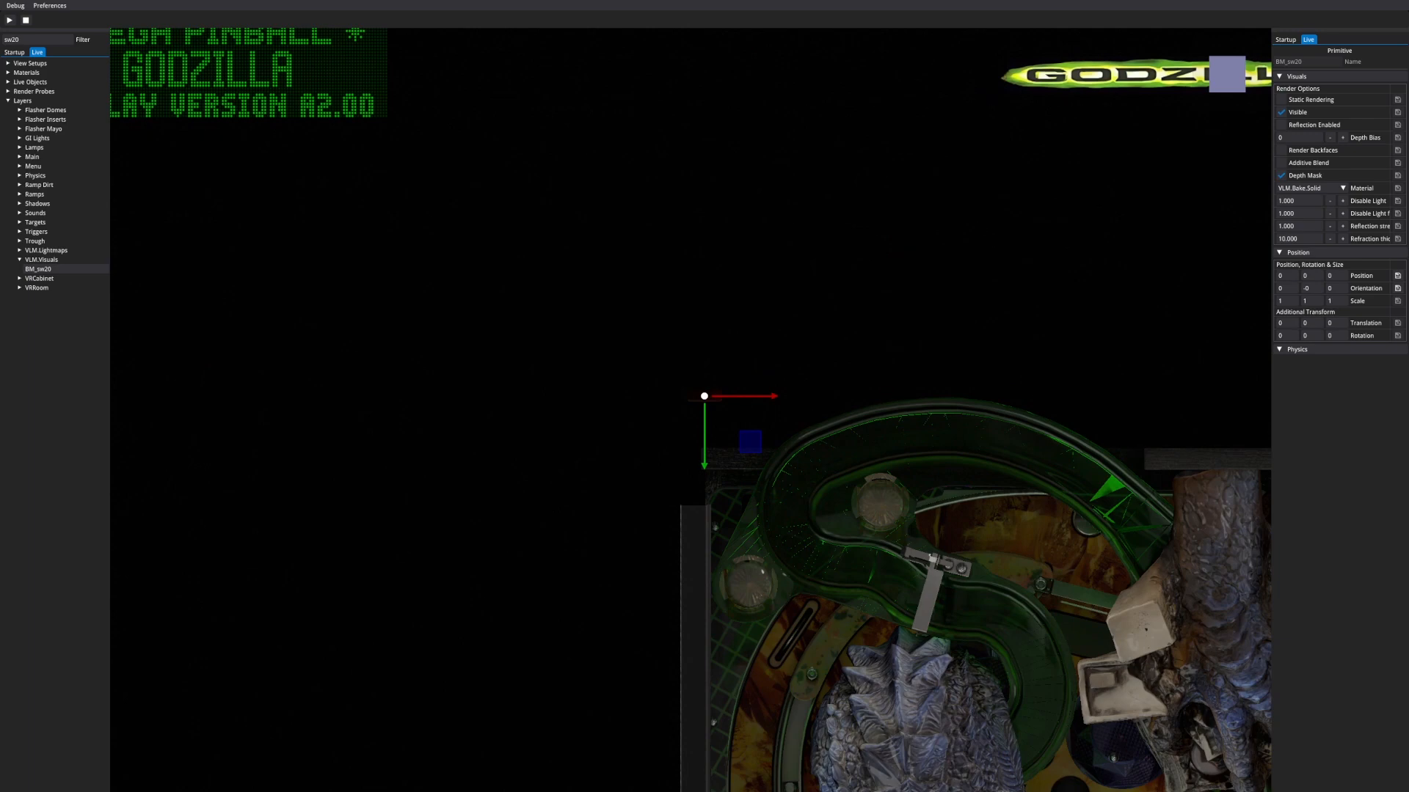
scroll(970, 491, up, 5)
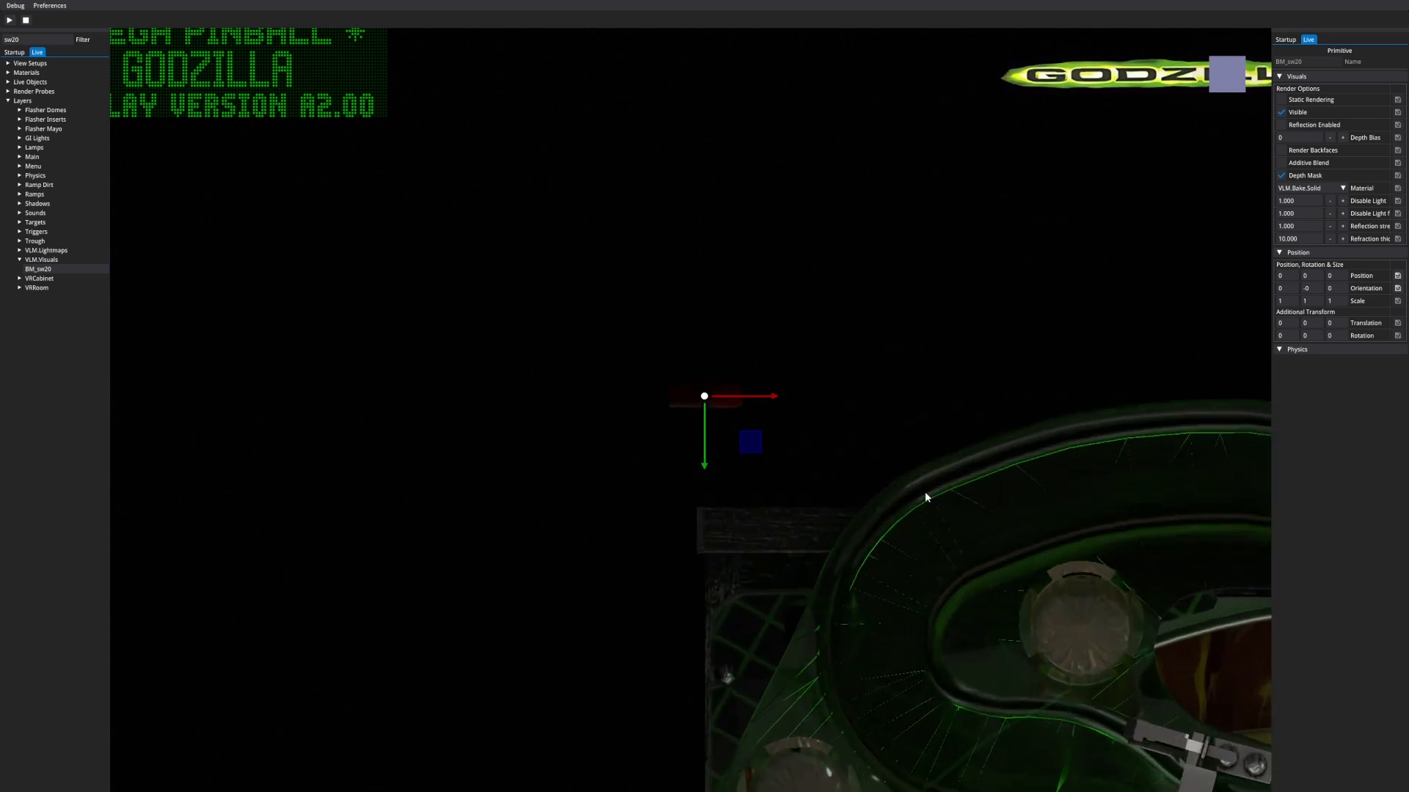
scroll(926, 496, up, 2)
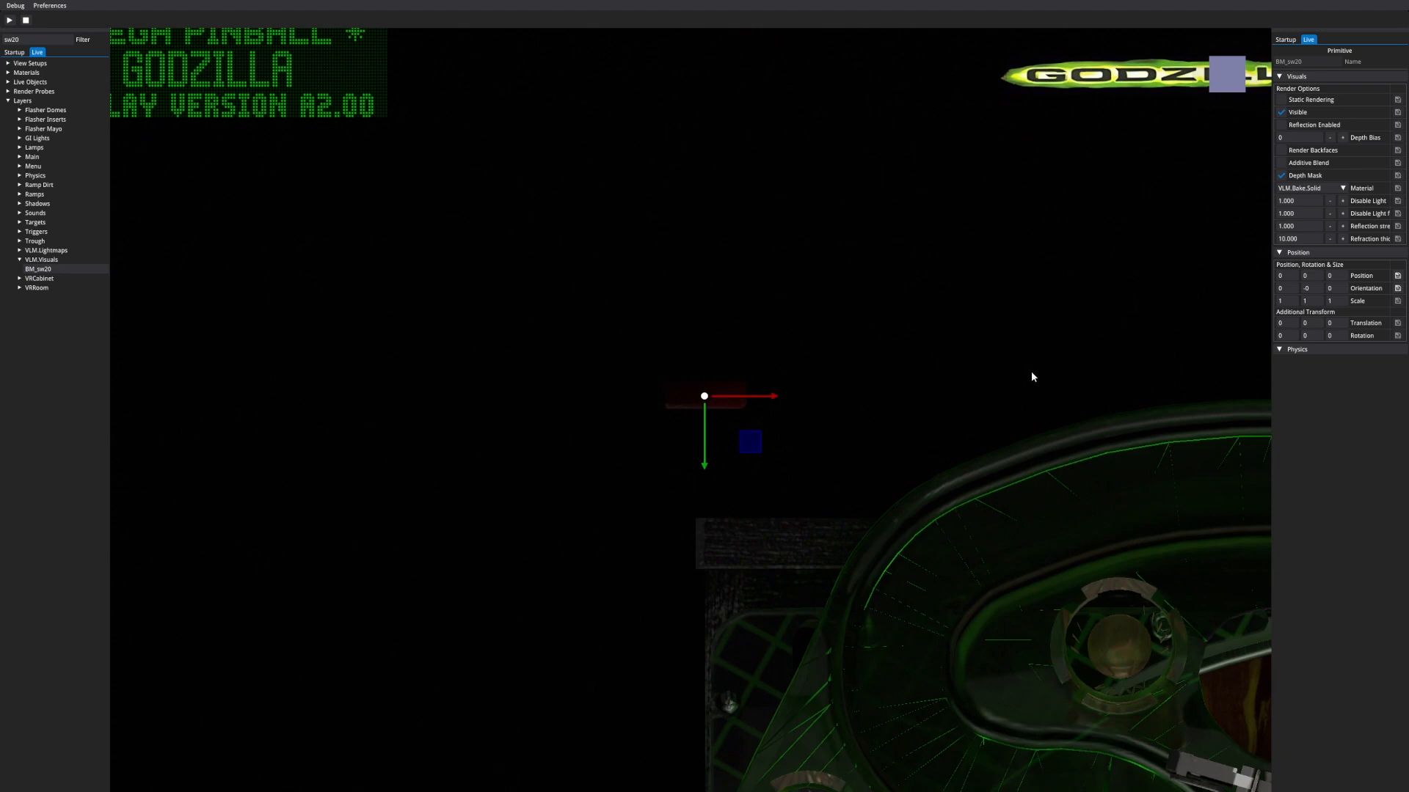
scroll(757, 413, up, 5)
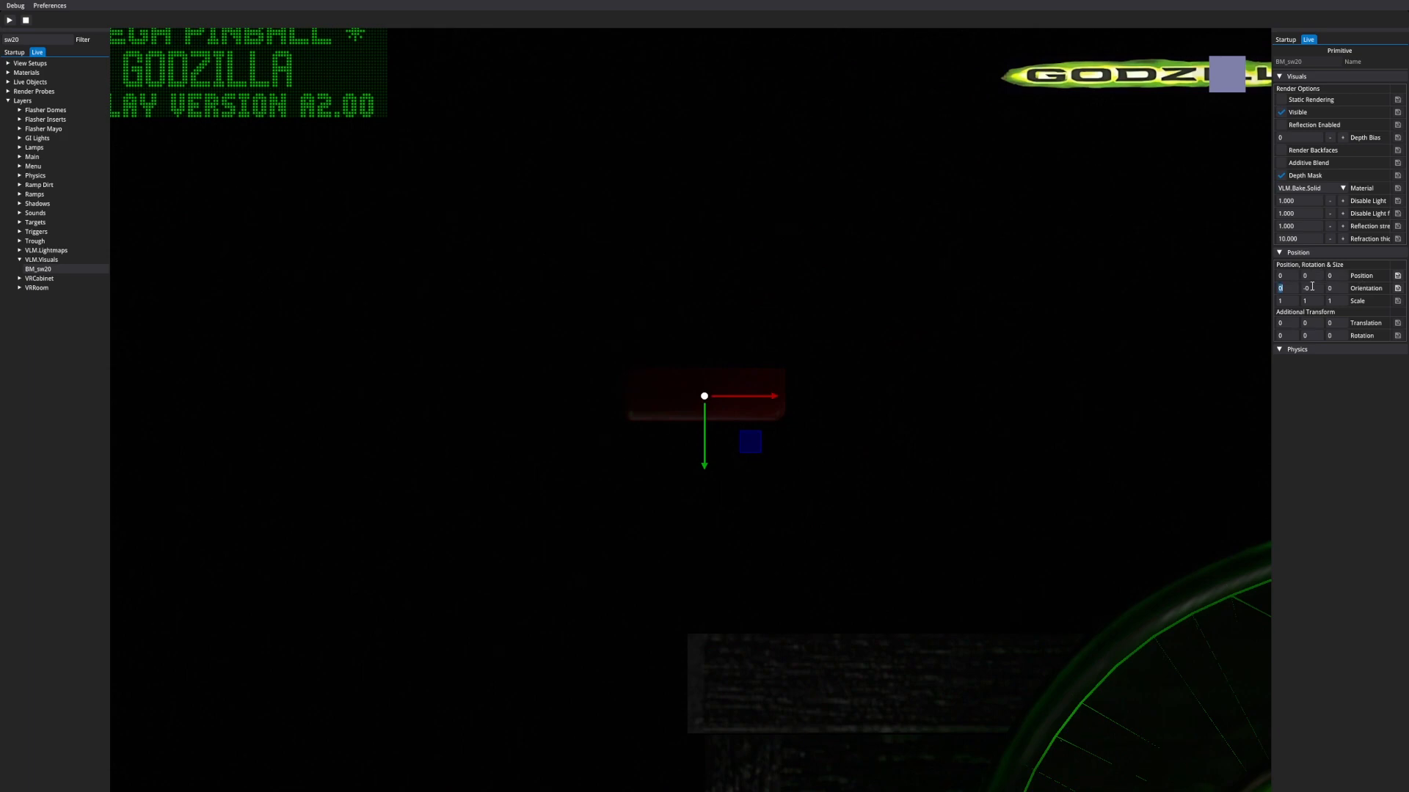
Try BM_sw20 with X and Z orientations of 90, separately and together, and reset both to 0.
text(90)
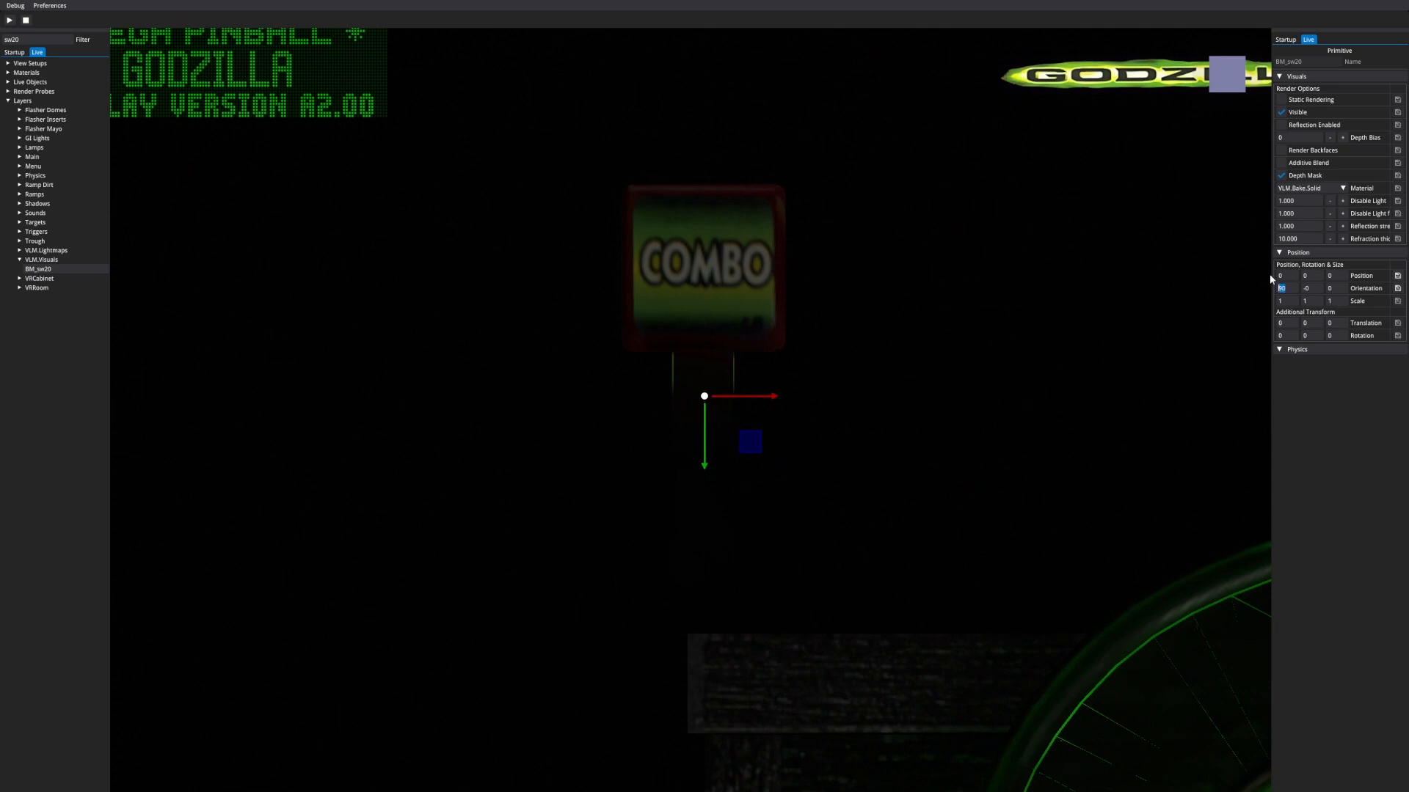
text(0)
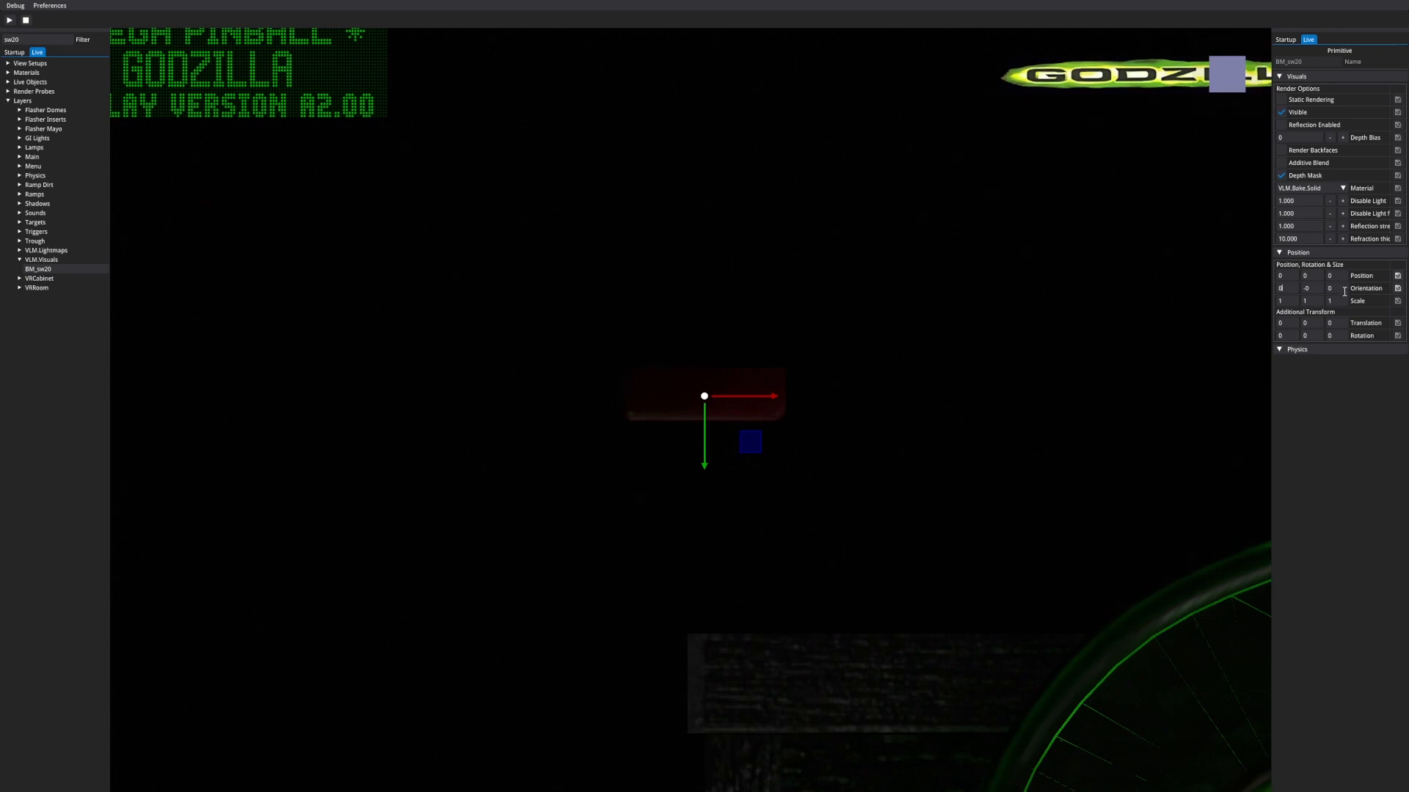
click(1334, 289)
text(90)
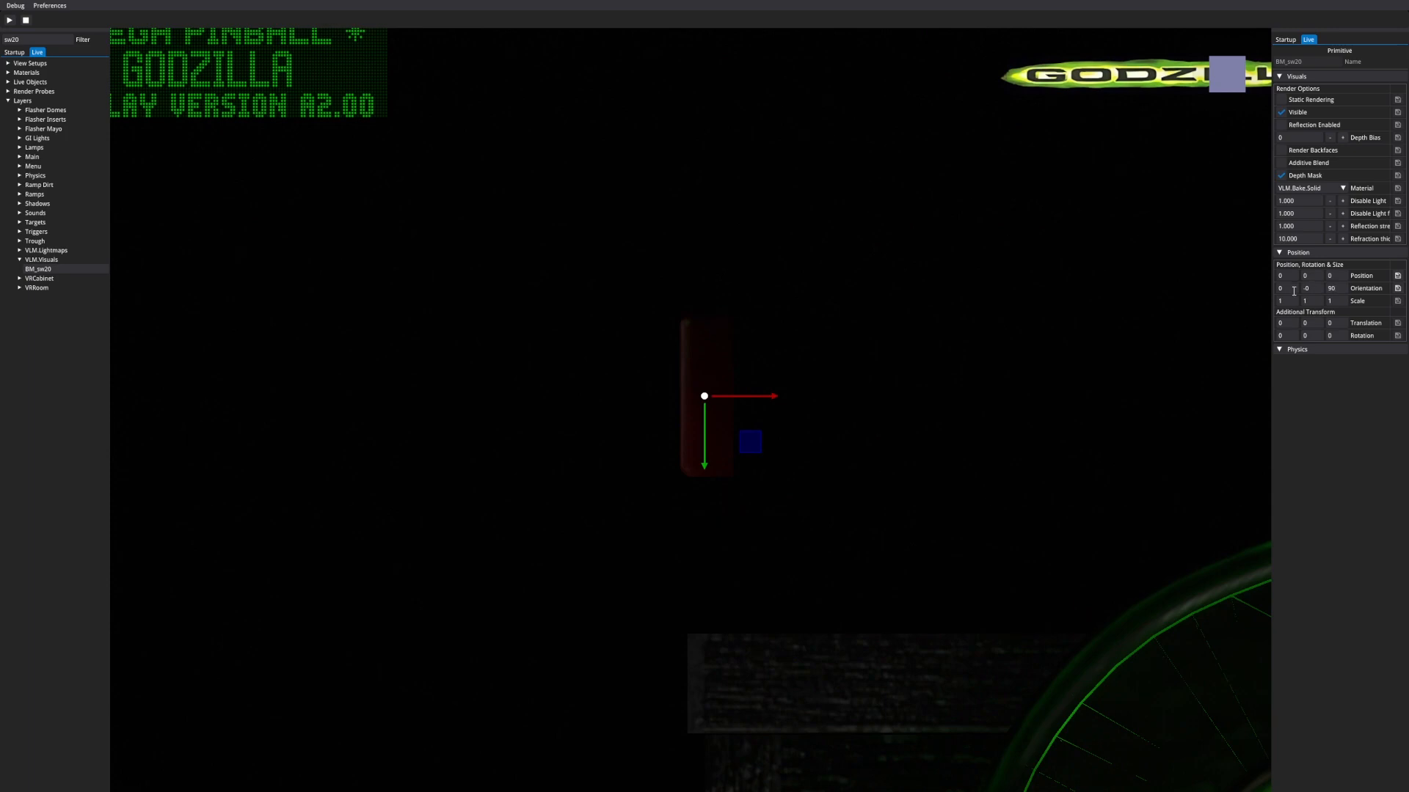
text(90)
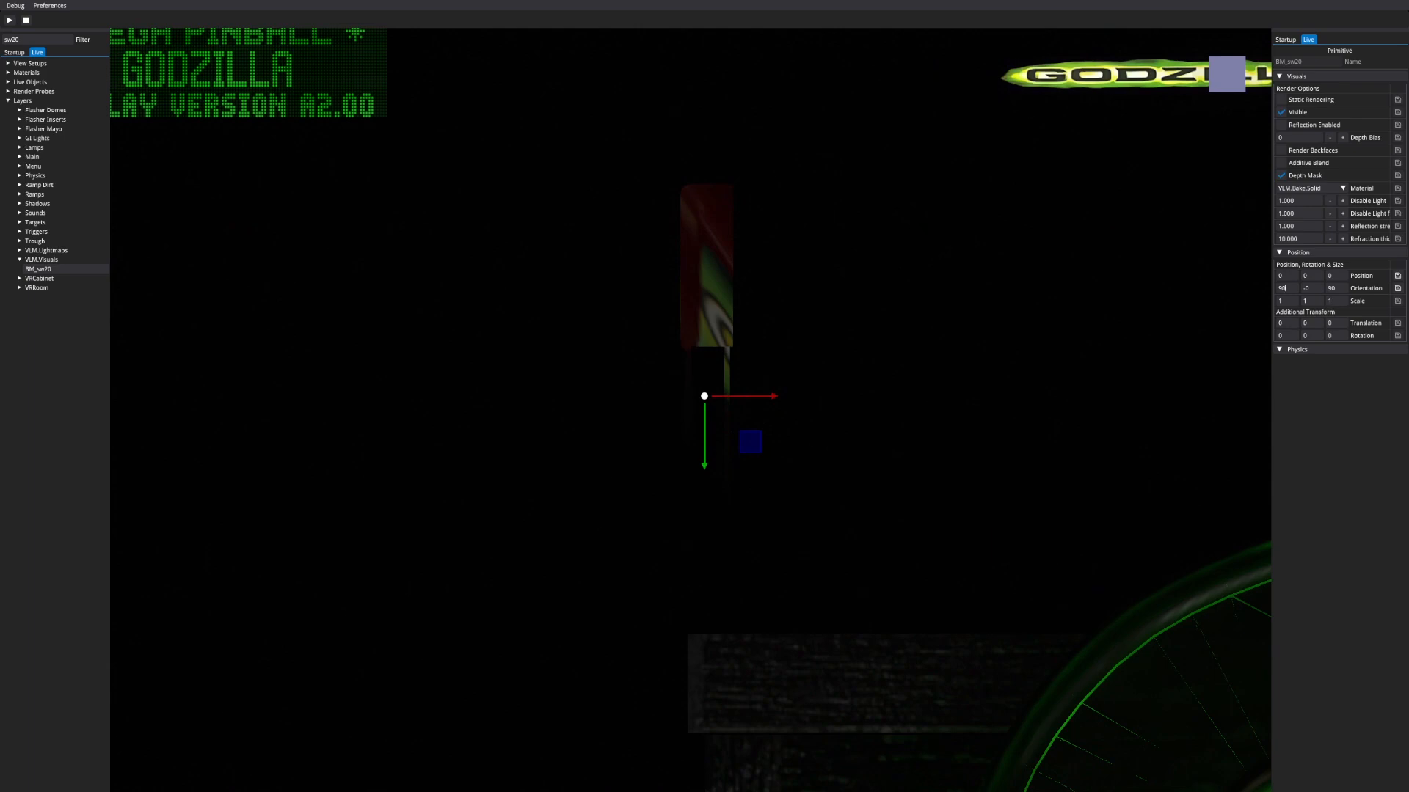
text(0)
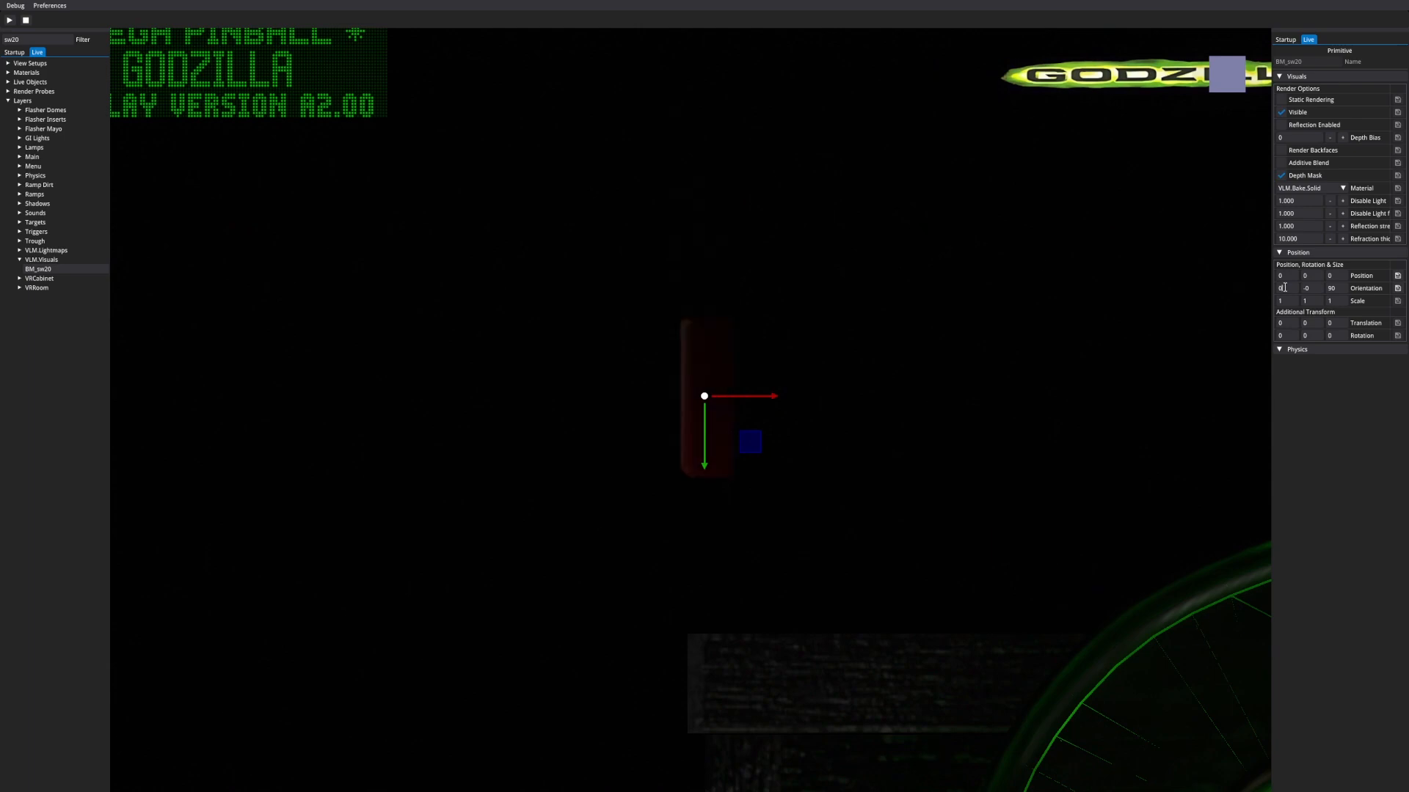
double_click(1331, 289)
text(0)
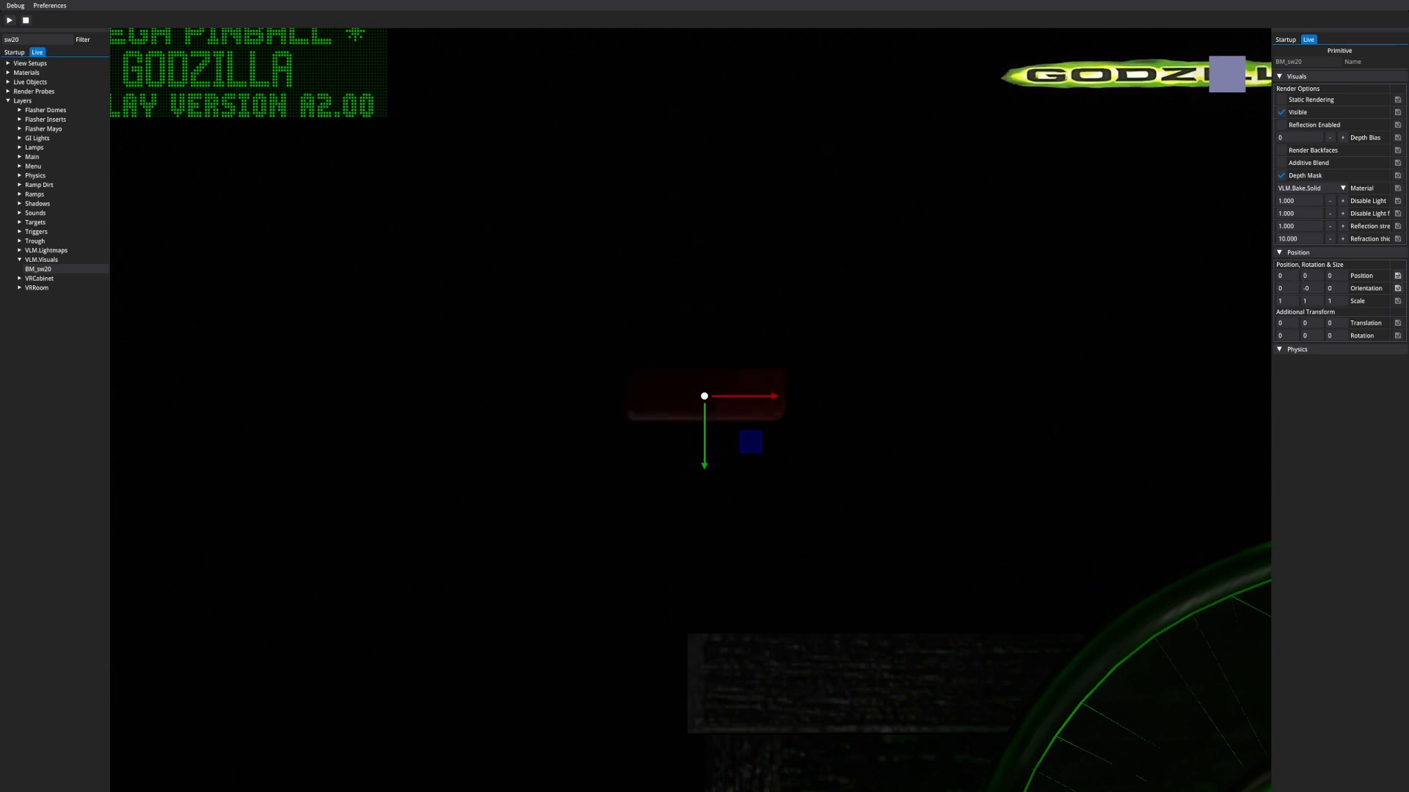
Set both the X and Z orientation of BM_sw20 to 90.
double_click(1283, 290)
text(90)
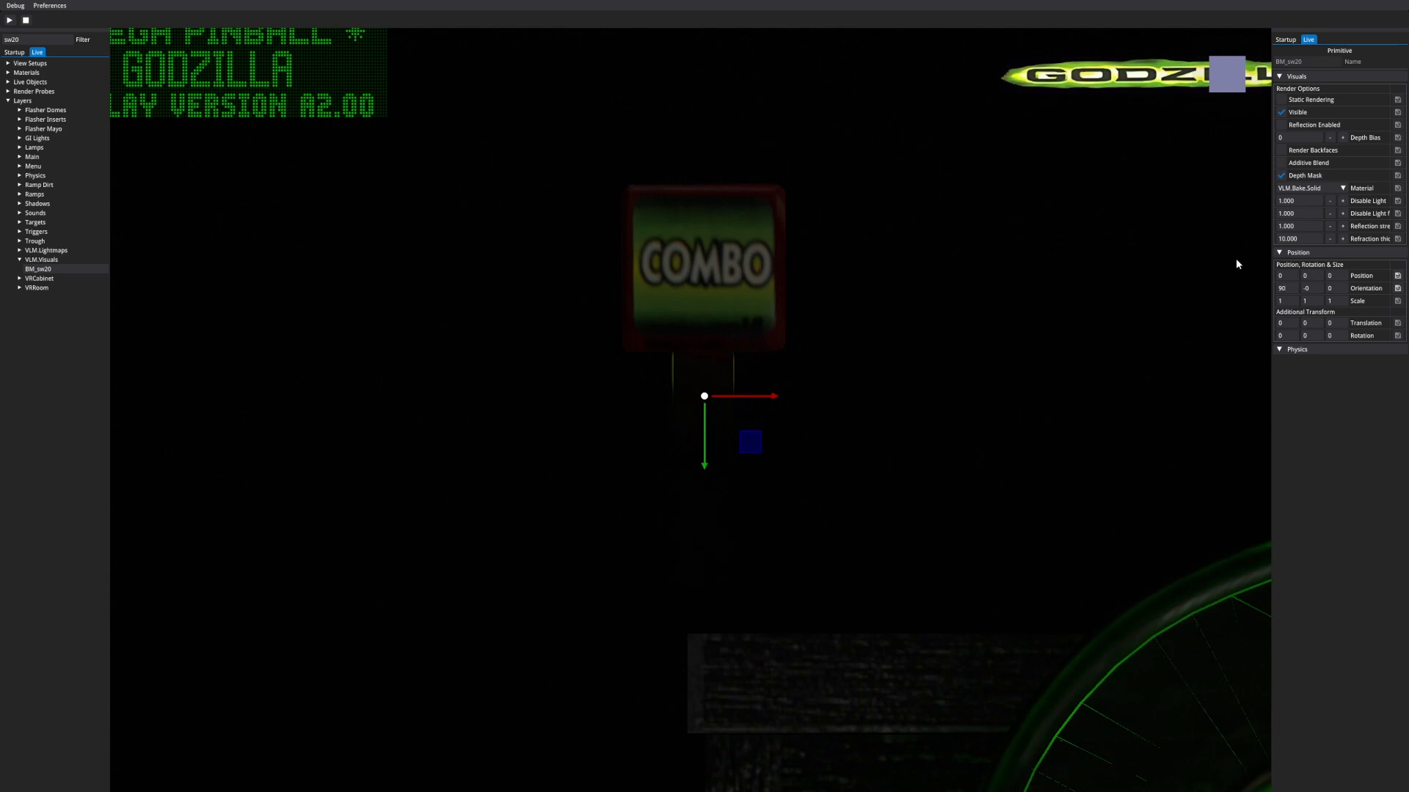
double_click(1330, 288)
text(90)
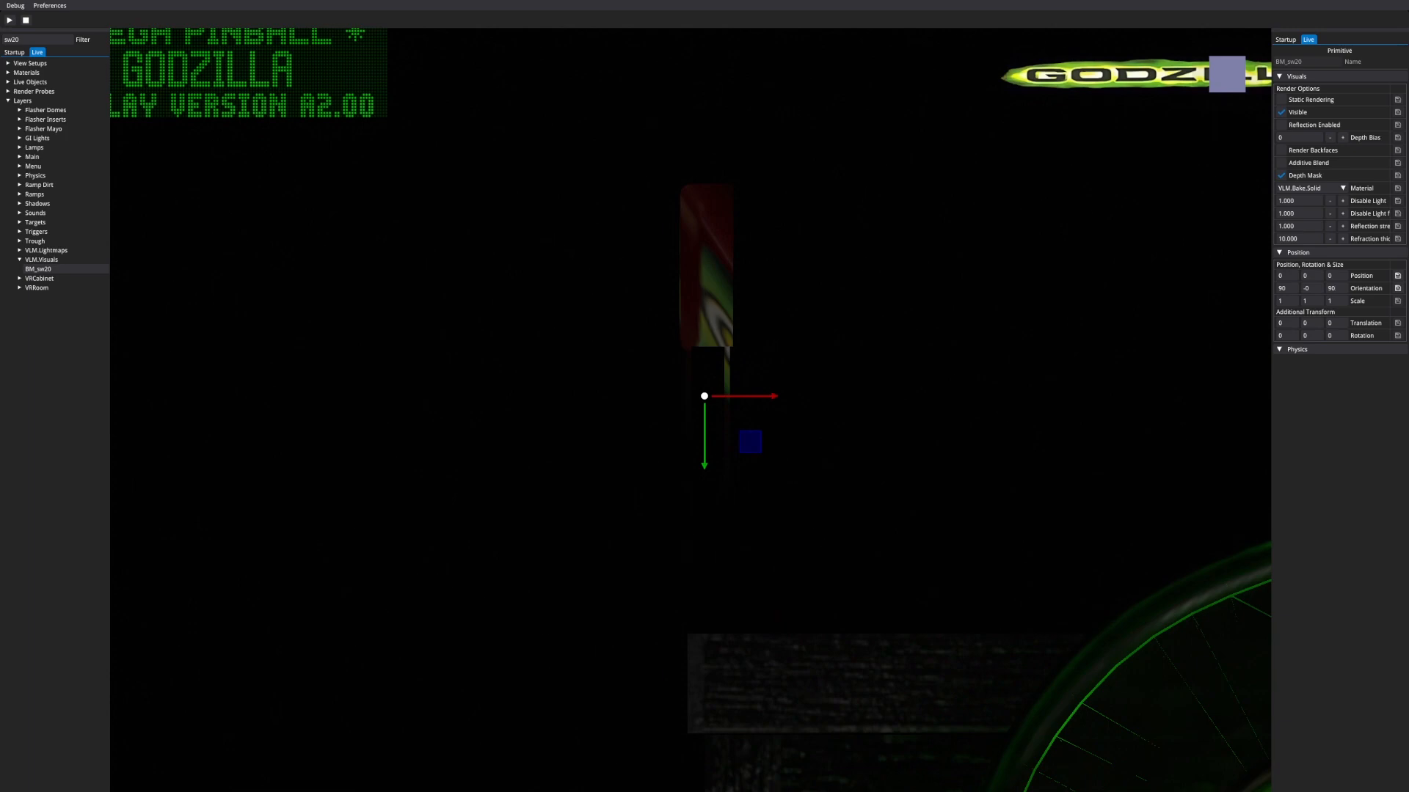
Reset BM_sw20's Z orientation to 0 and try an additional-transform Z rotation of 90 instead.
key(BackSpace)
key(BackSpace)
text(0)
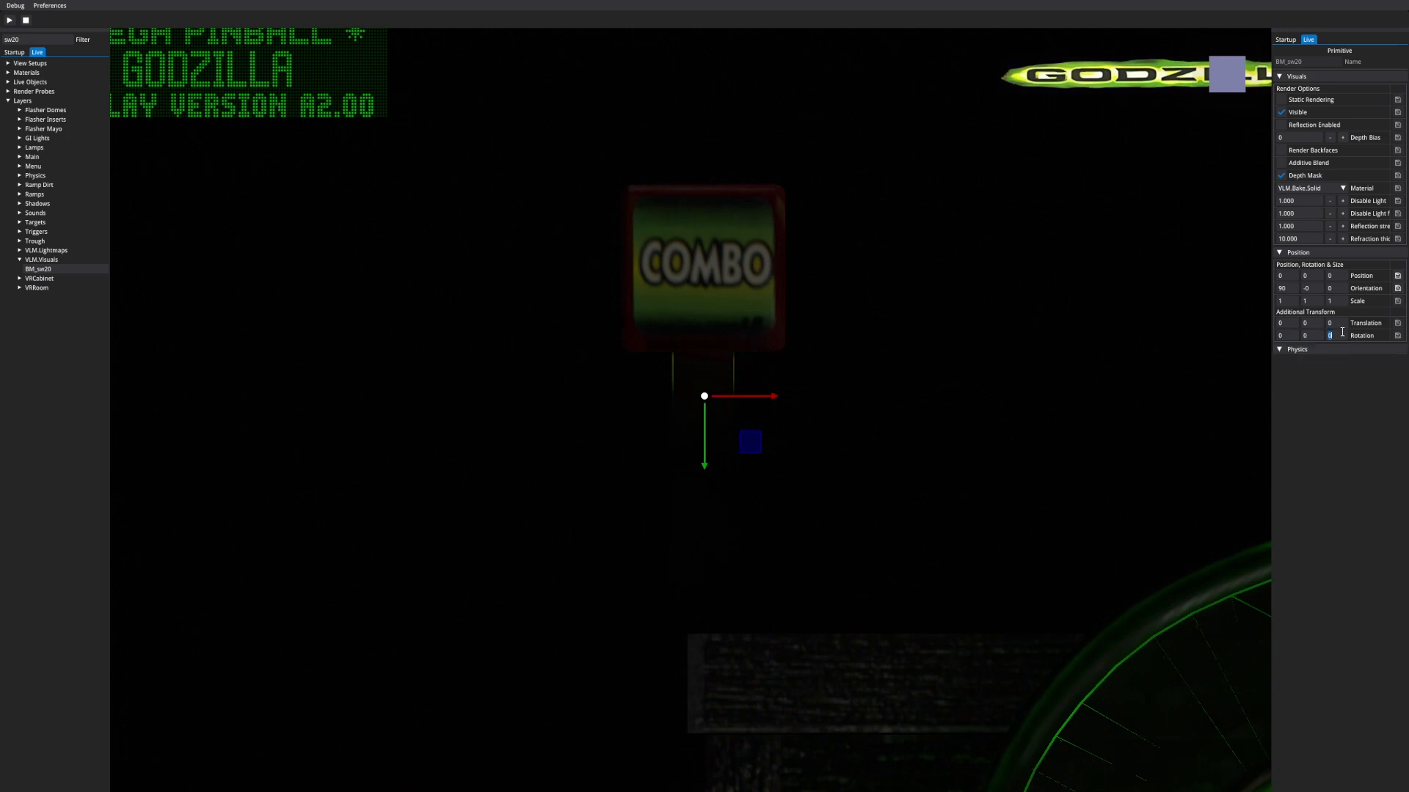
text(90)
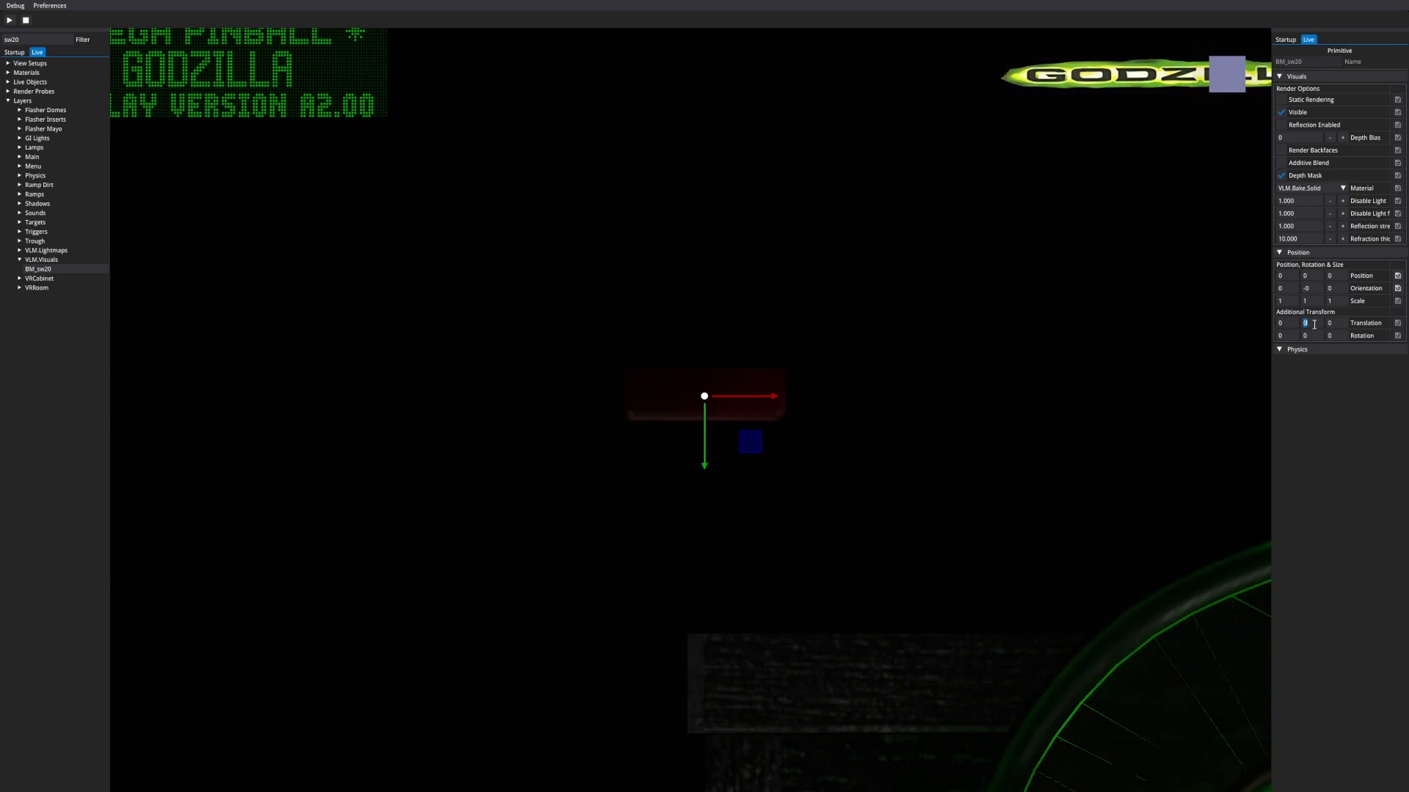
Try BM_sw20 with an additional Y translation of 20, a Z orientation of 90 and an additional Z rotation of 45.
text(20)
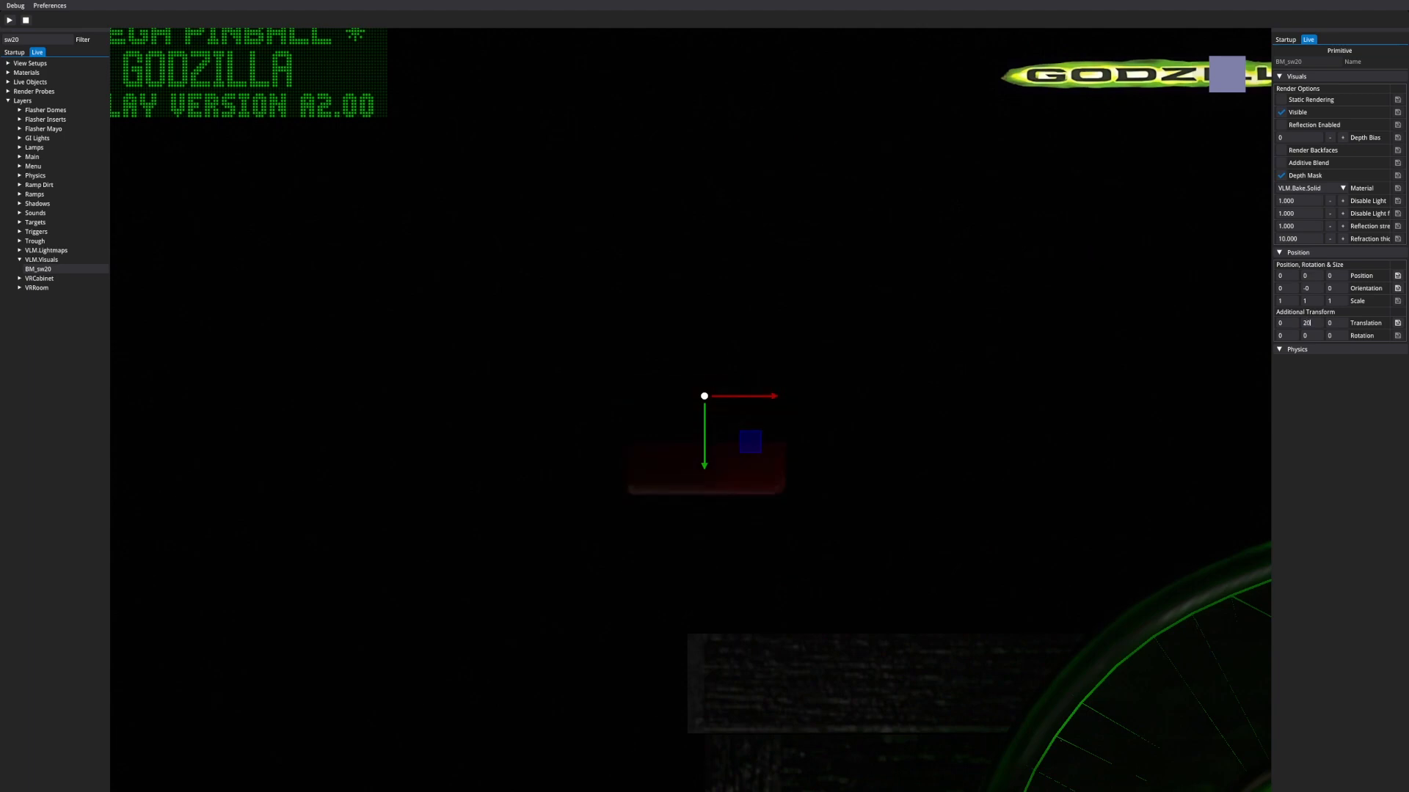
key(Return)
text(90)
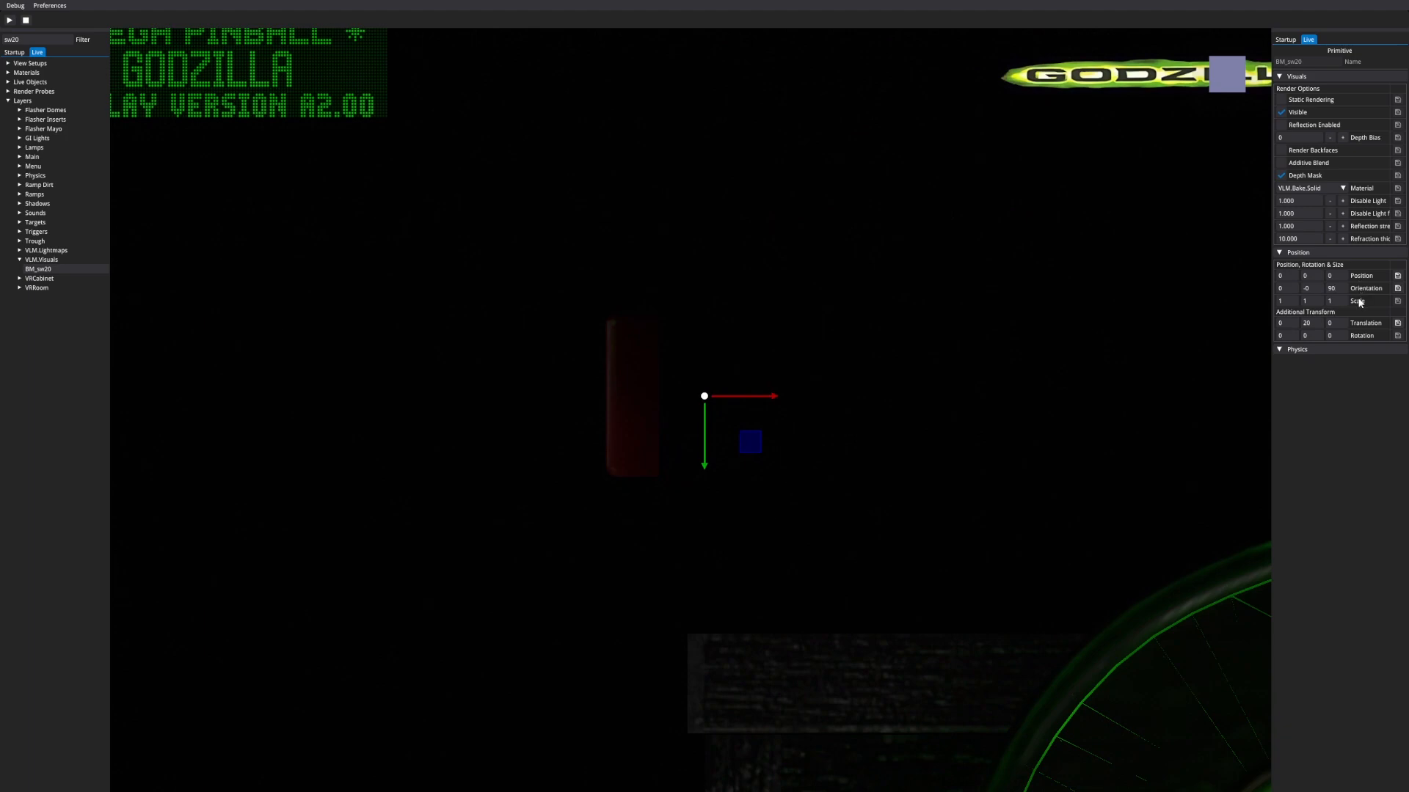
click(1339, 336)
text(45)
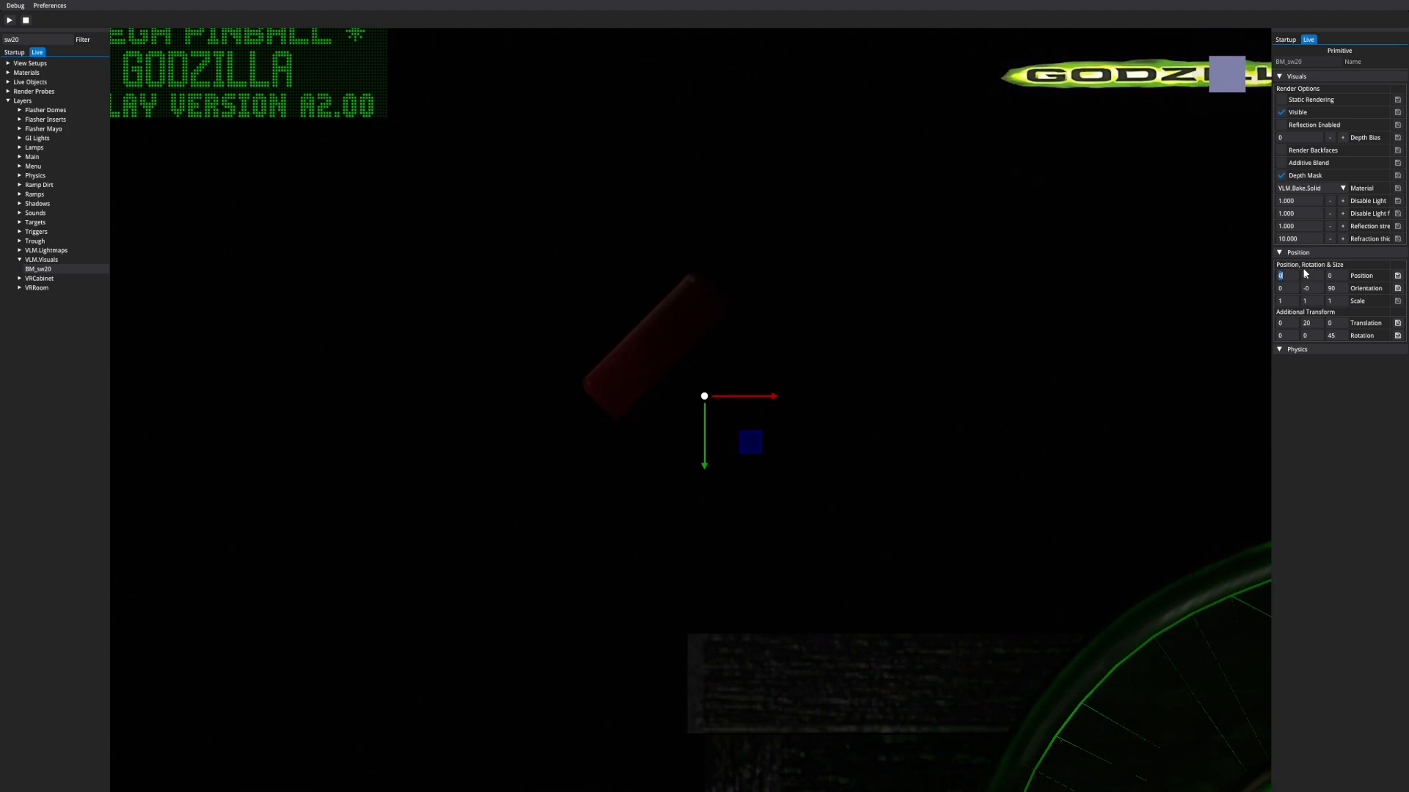
Try moving BM_sw20 to X position 50 and Y position 40 with its rotations kept.
text(50)
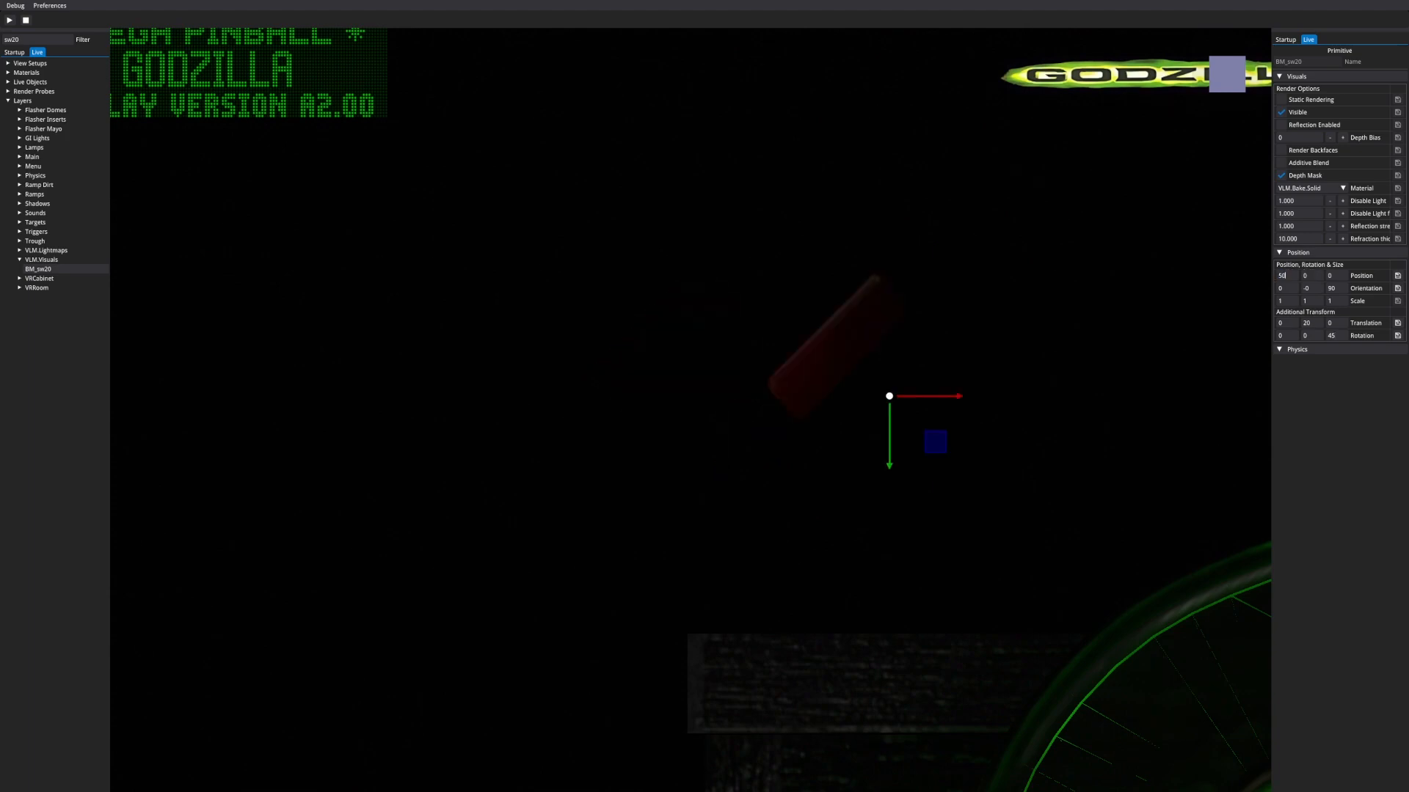
click(1305, 275)
text(40)
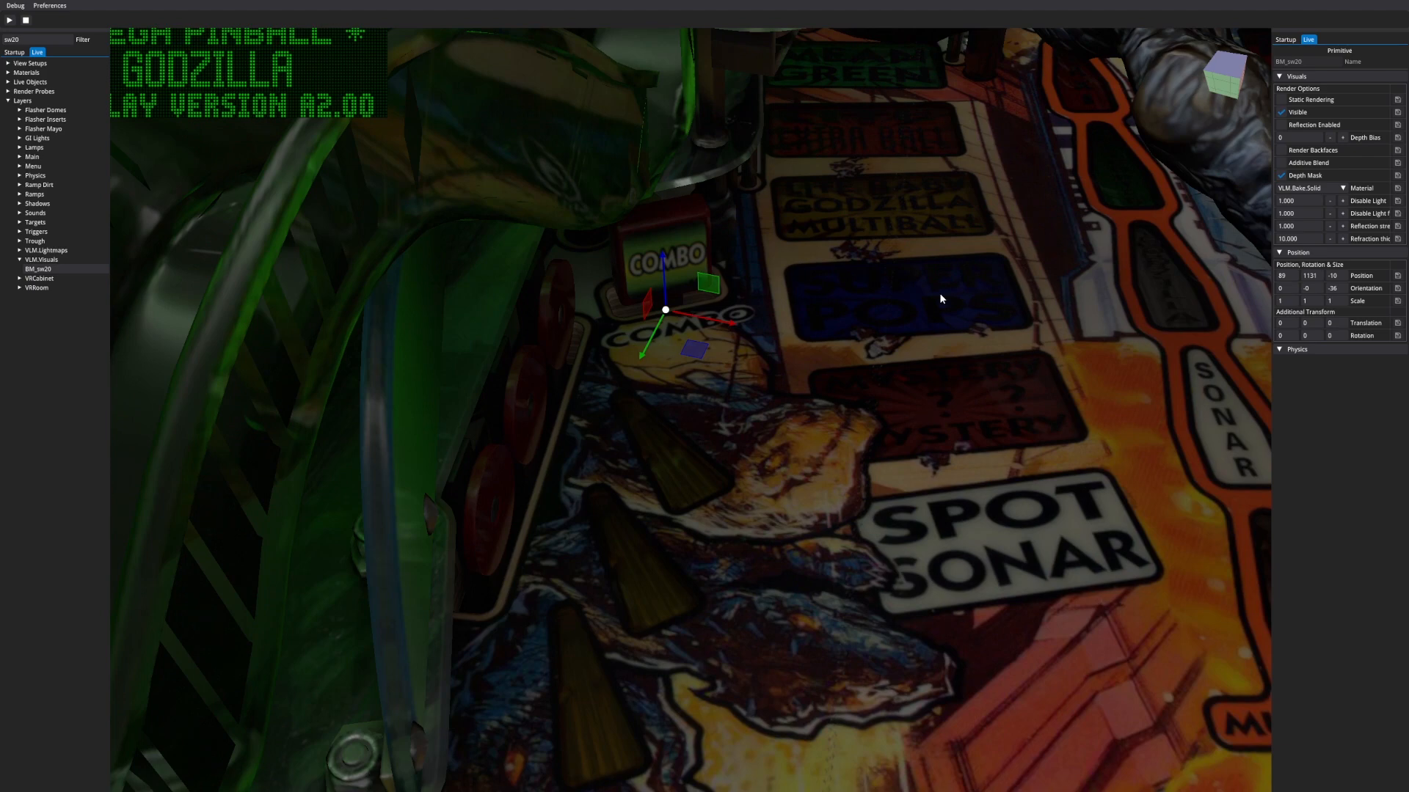
Switch the transform gizmo to the object's local axes and set BM_sw20's additional Y translation to -10.
key(g)
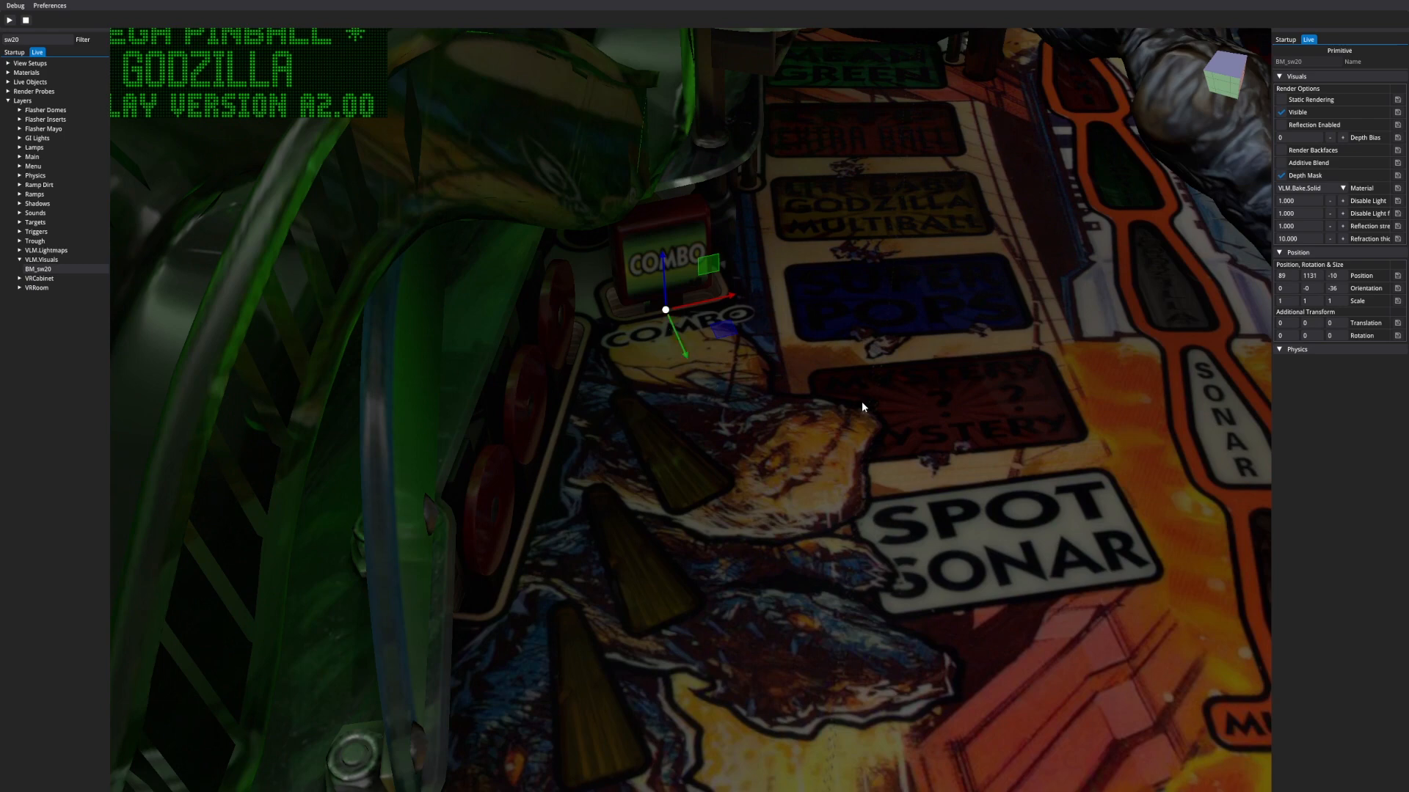
double_click(1318, 323)
text(-10)
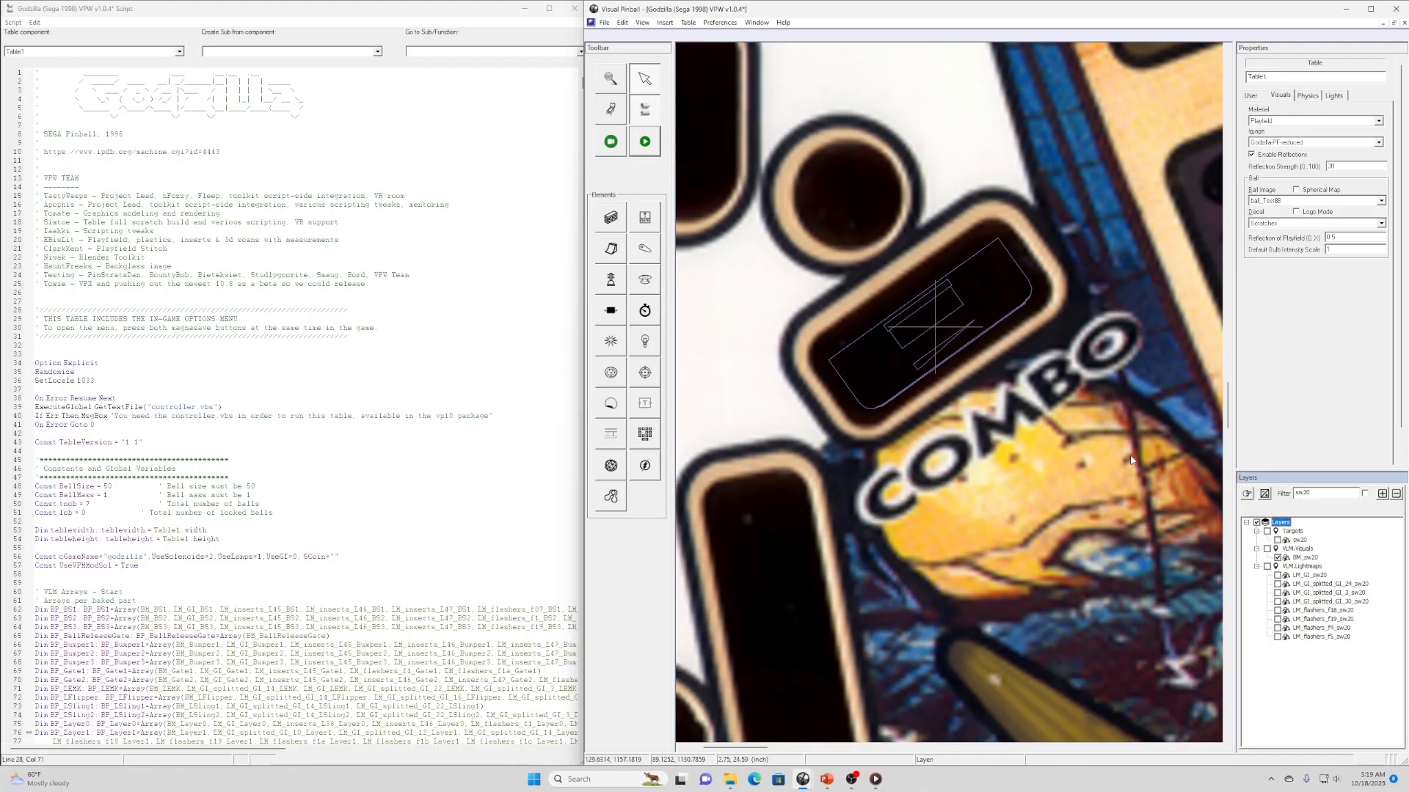
In the main table editor, show the VLM.Lightmaps layer and select BM_sw20 together with all its sw20 lightmap primitives.
click(865, 406)
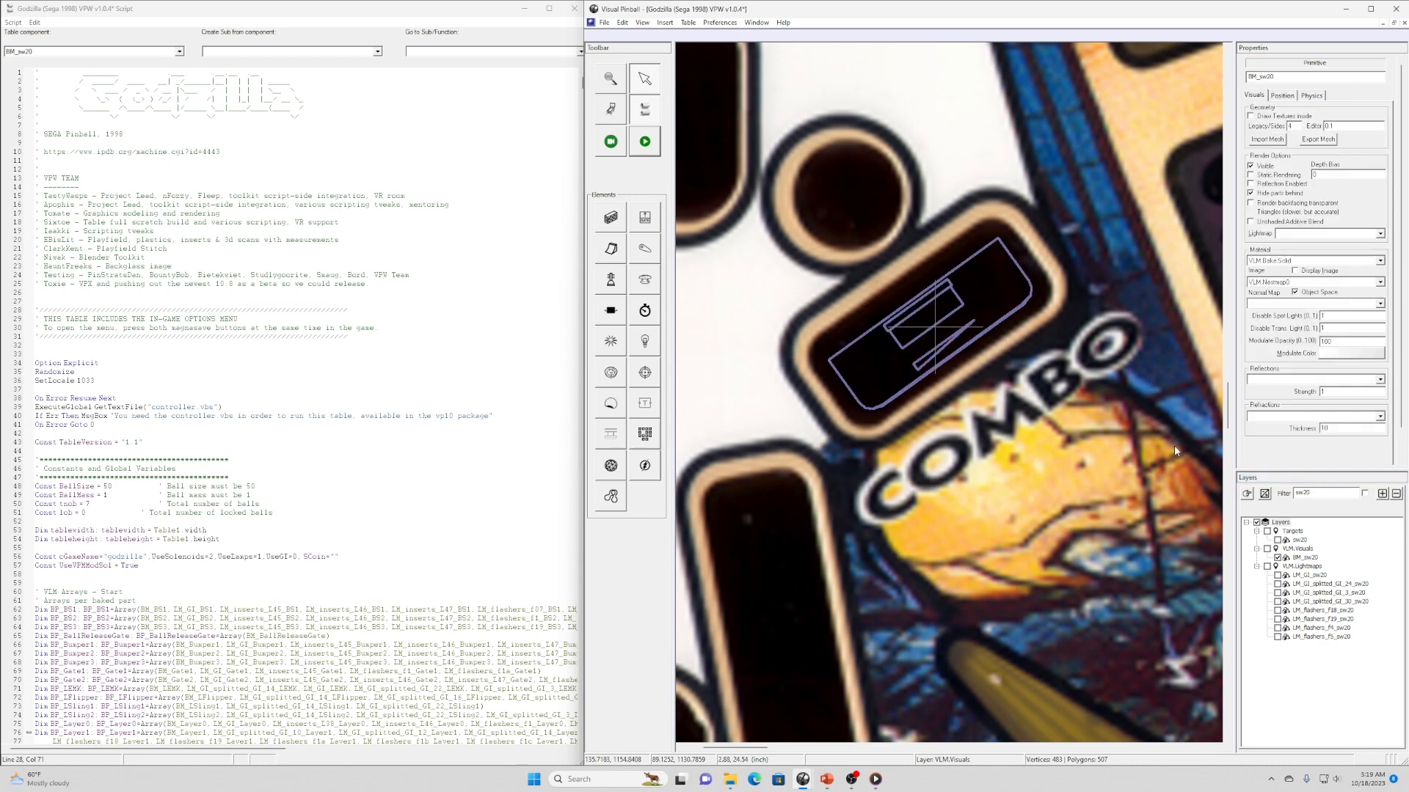
click(1267, 567)
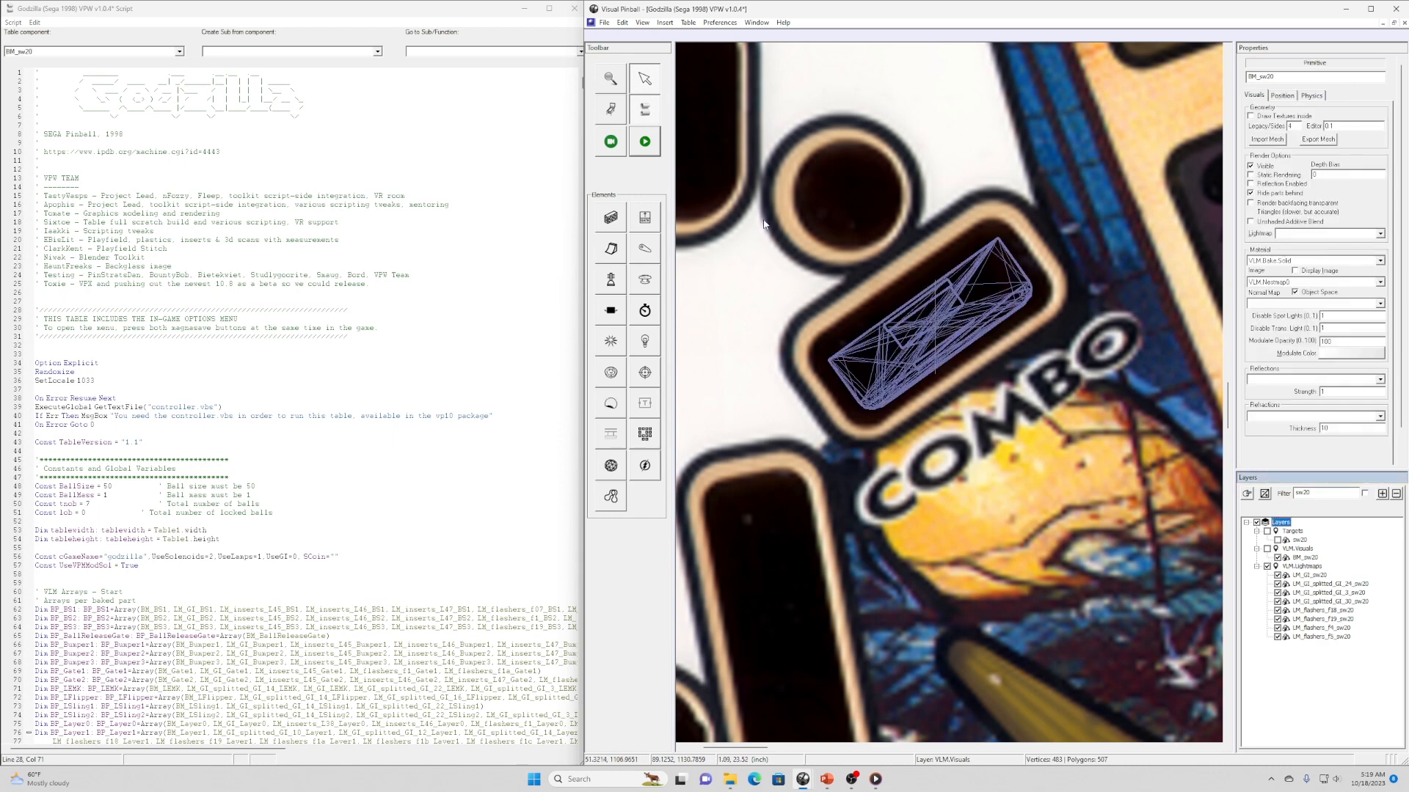
click(770, 220)
drag(809, 259, 1167, 487)
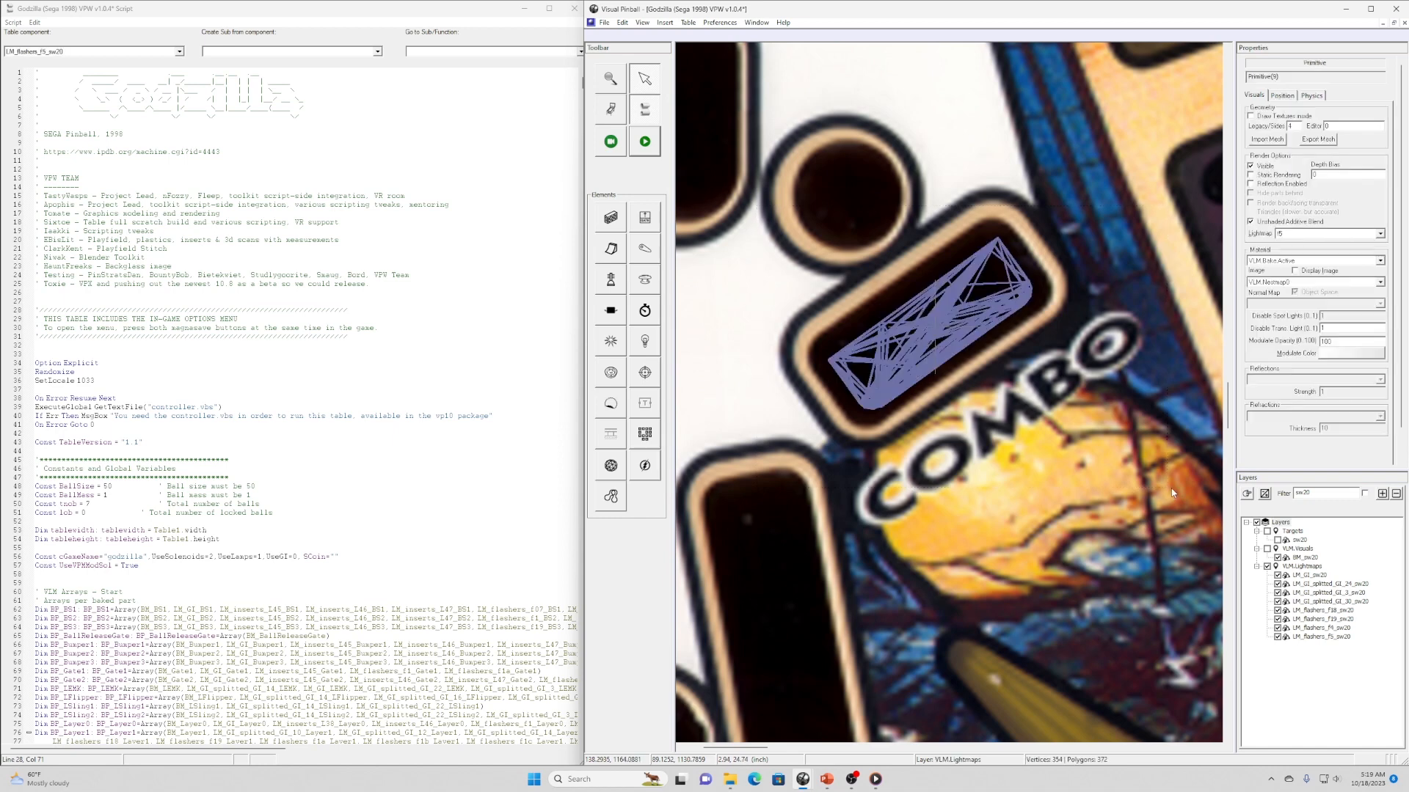
Try a TransY of -10 on all selected sw20 primitives, then reset TransY to 0.
click(1283, 95)
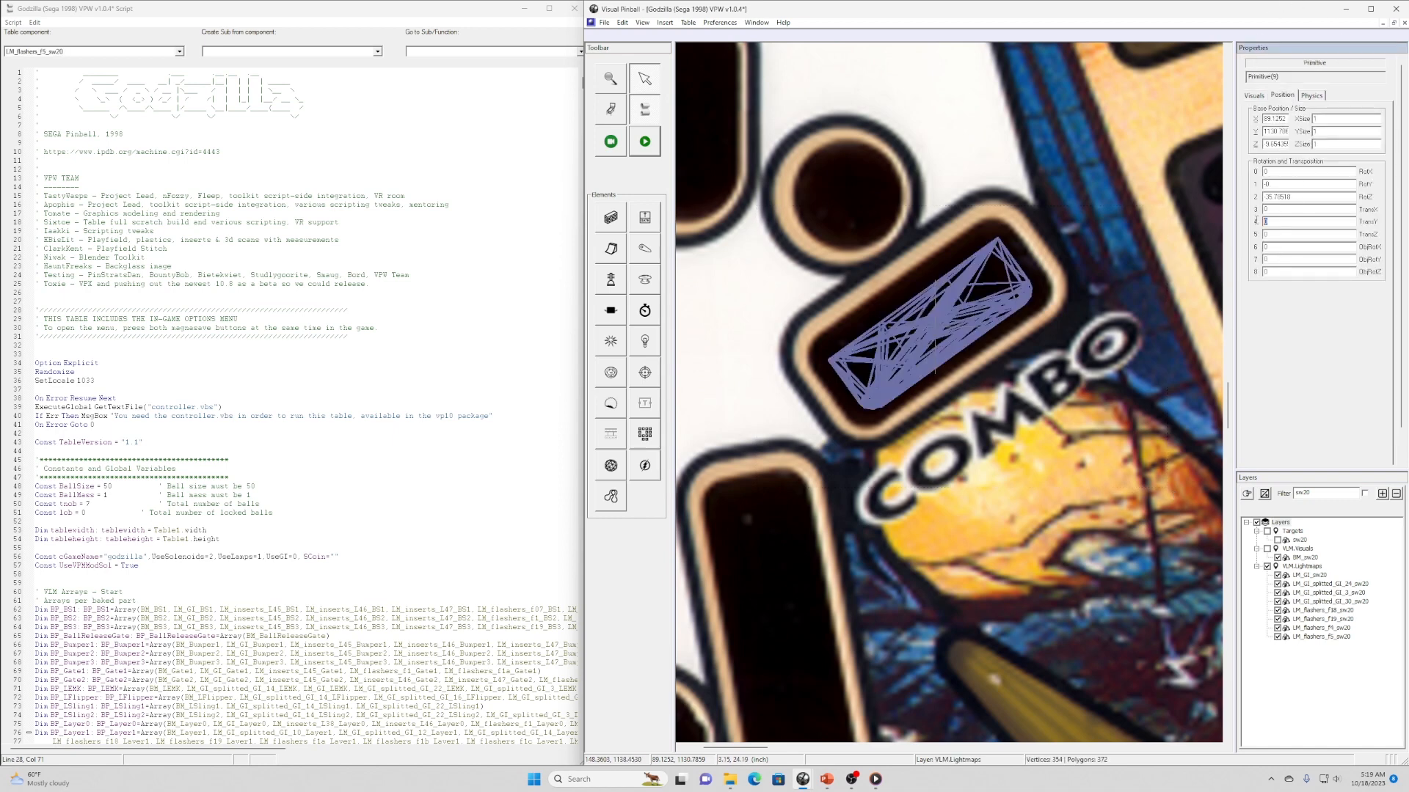
text(-10)
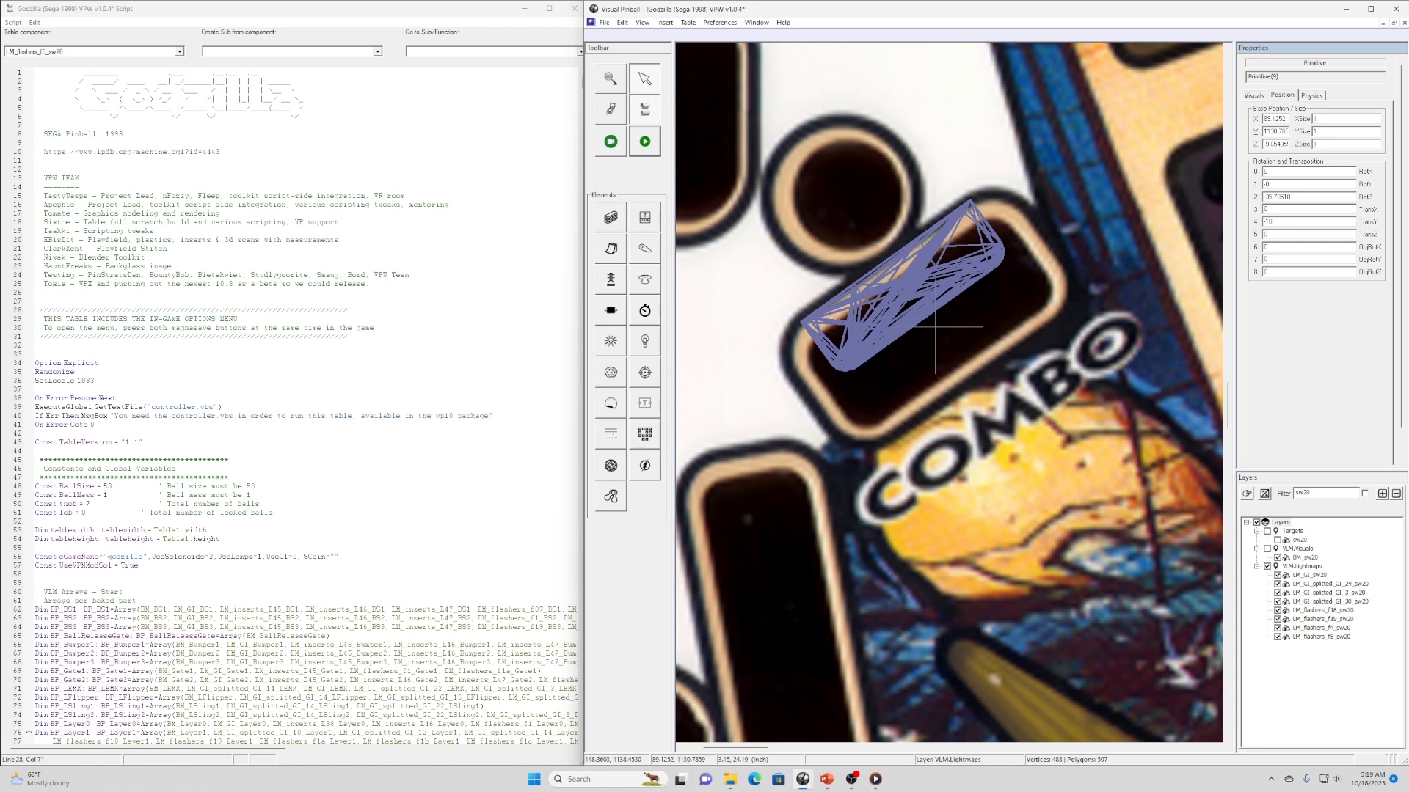
key(ctrl+a)
text(0)
key(Return)
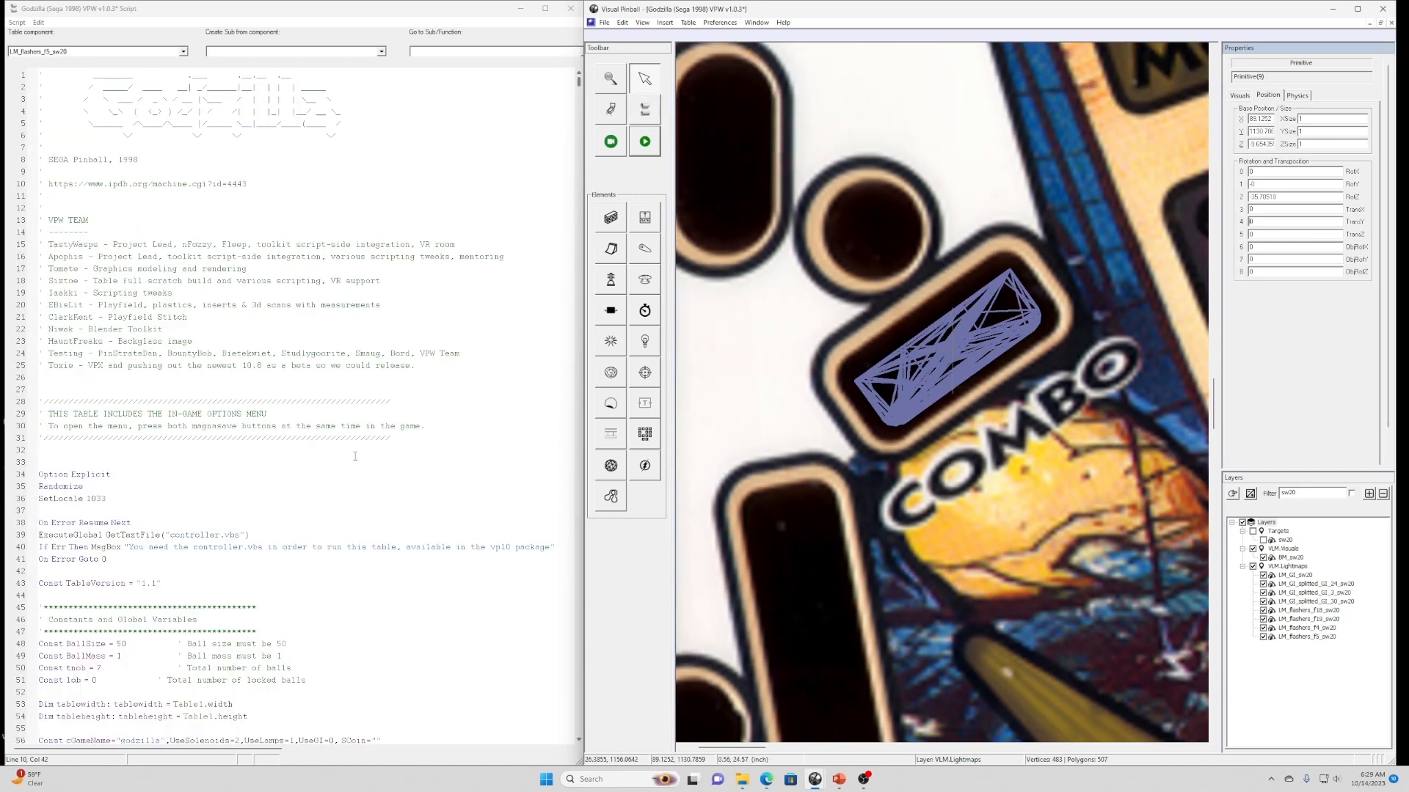
Search the table script for sw20.
click(406, 460)
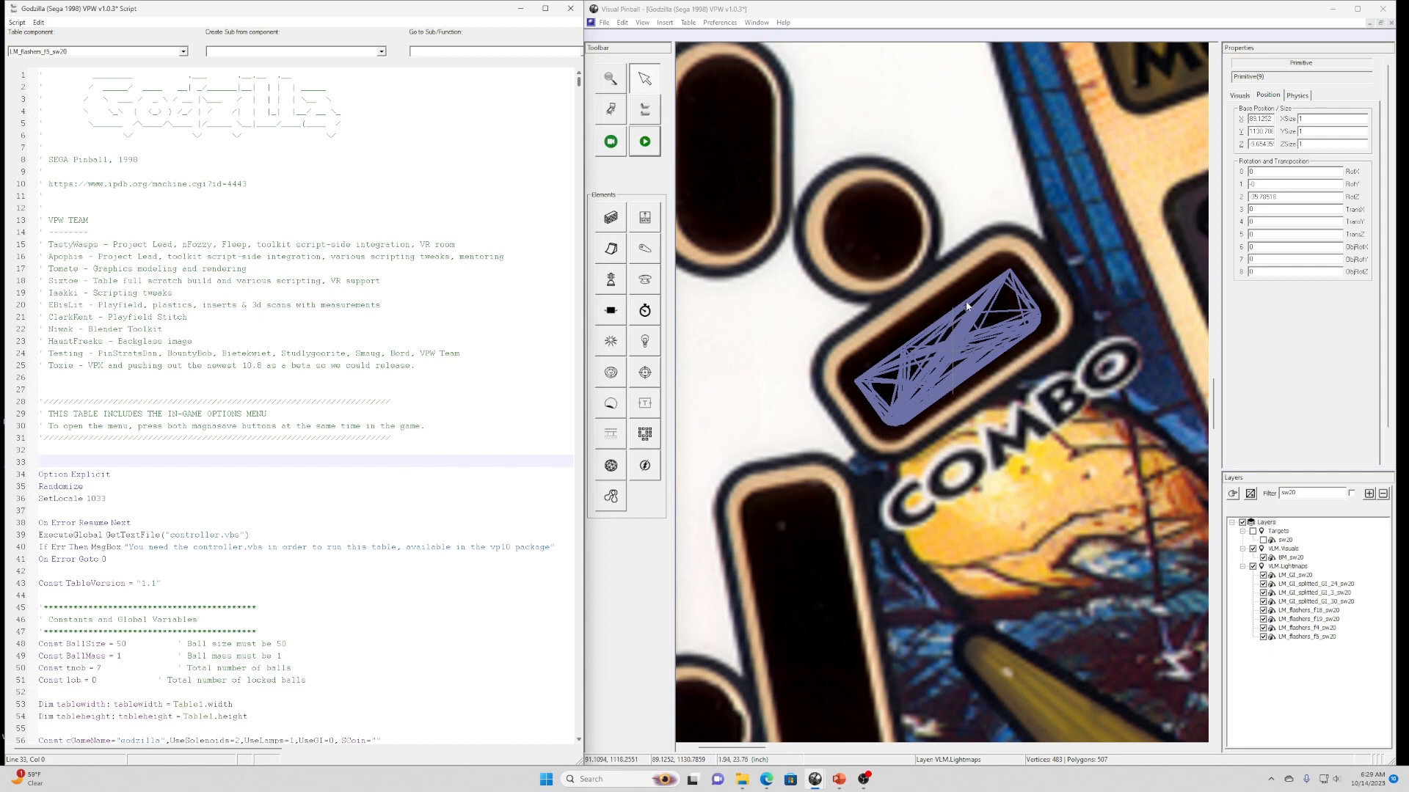
click(438, 400)
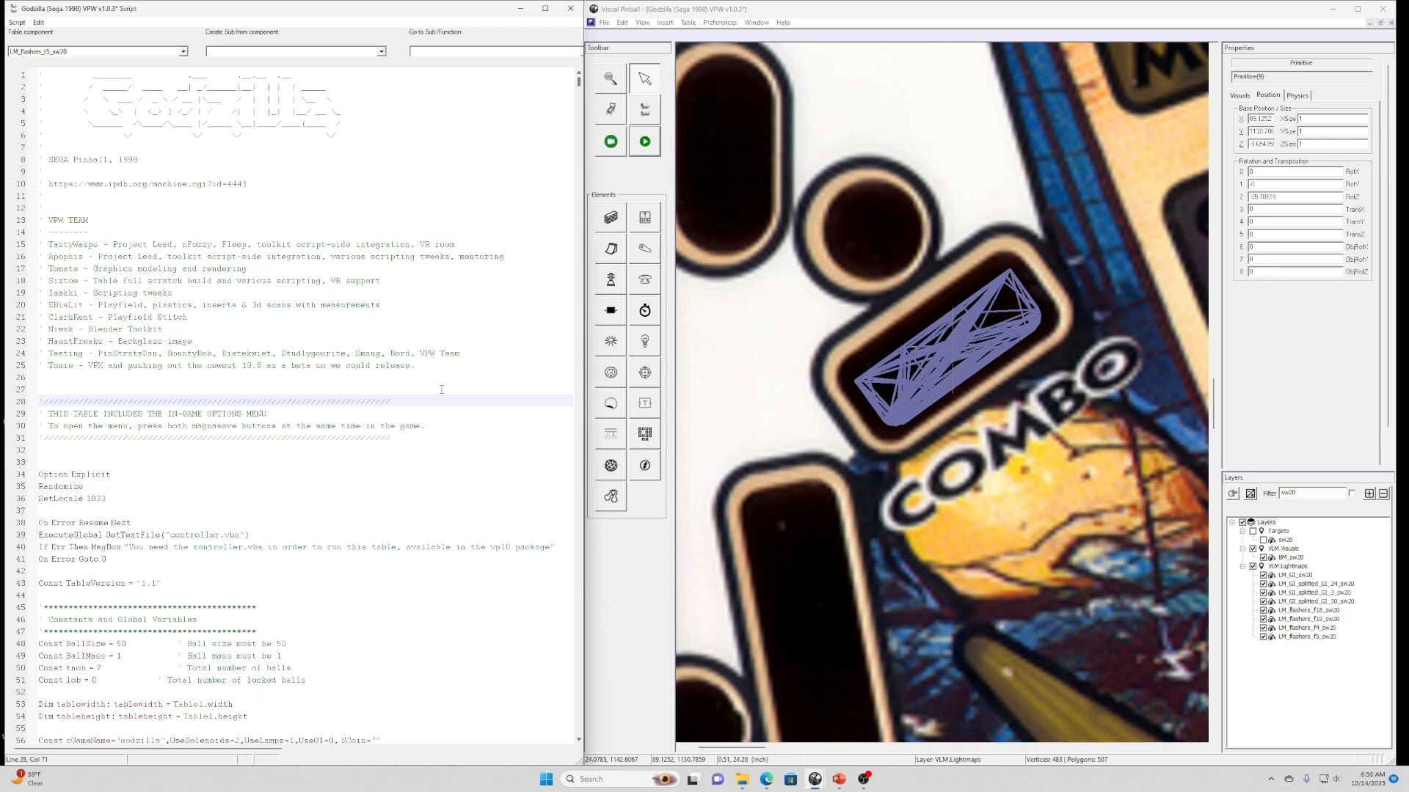
key(ctrl+f)
text(sw20)
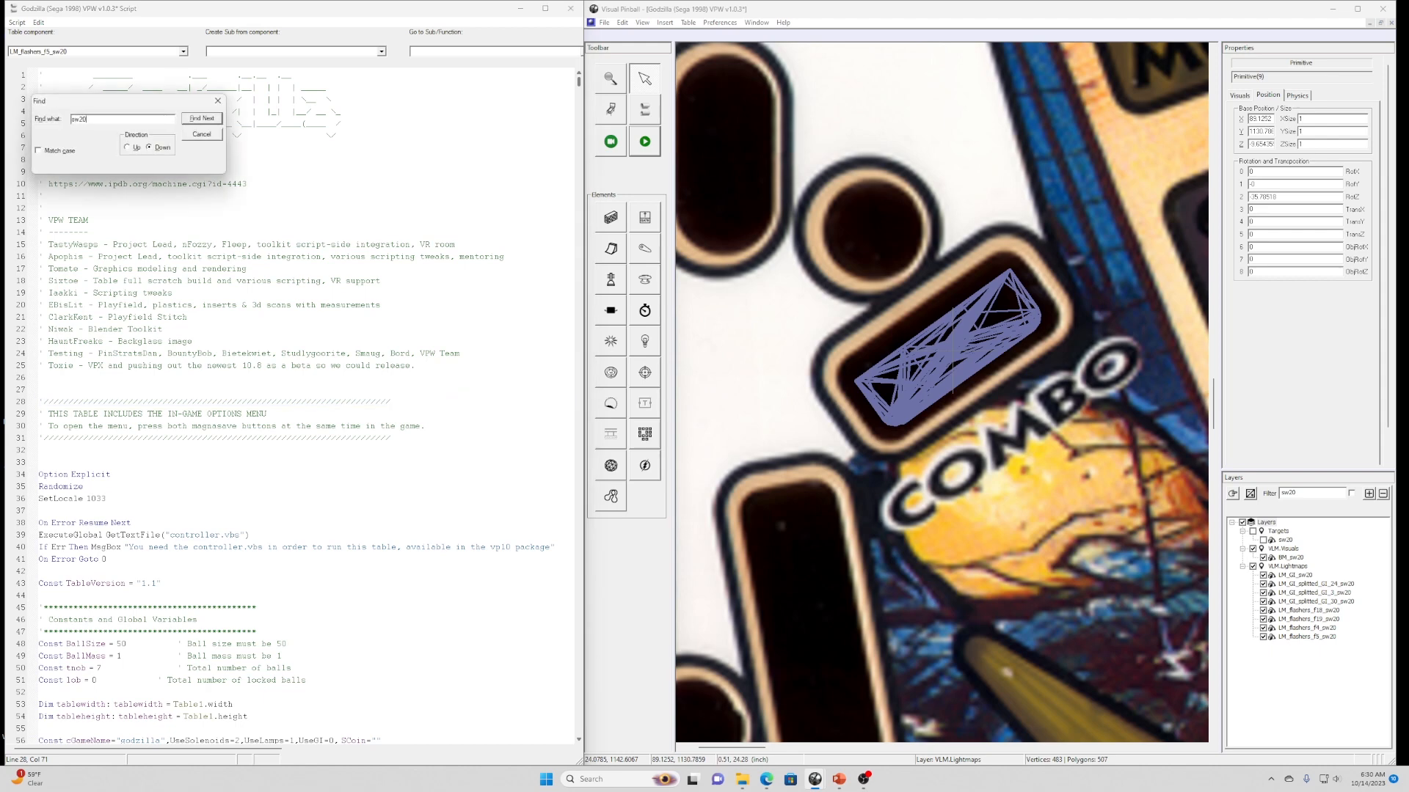
key(Return)
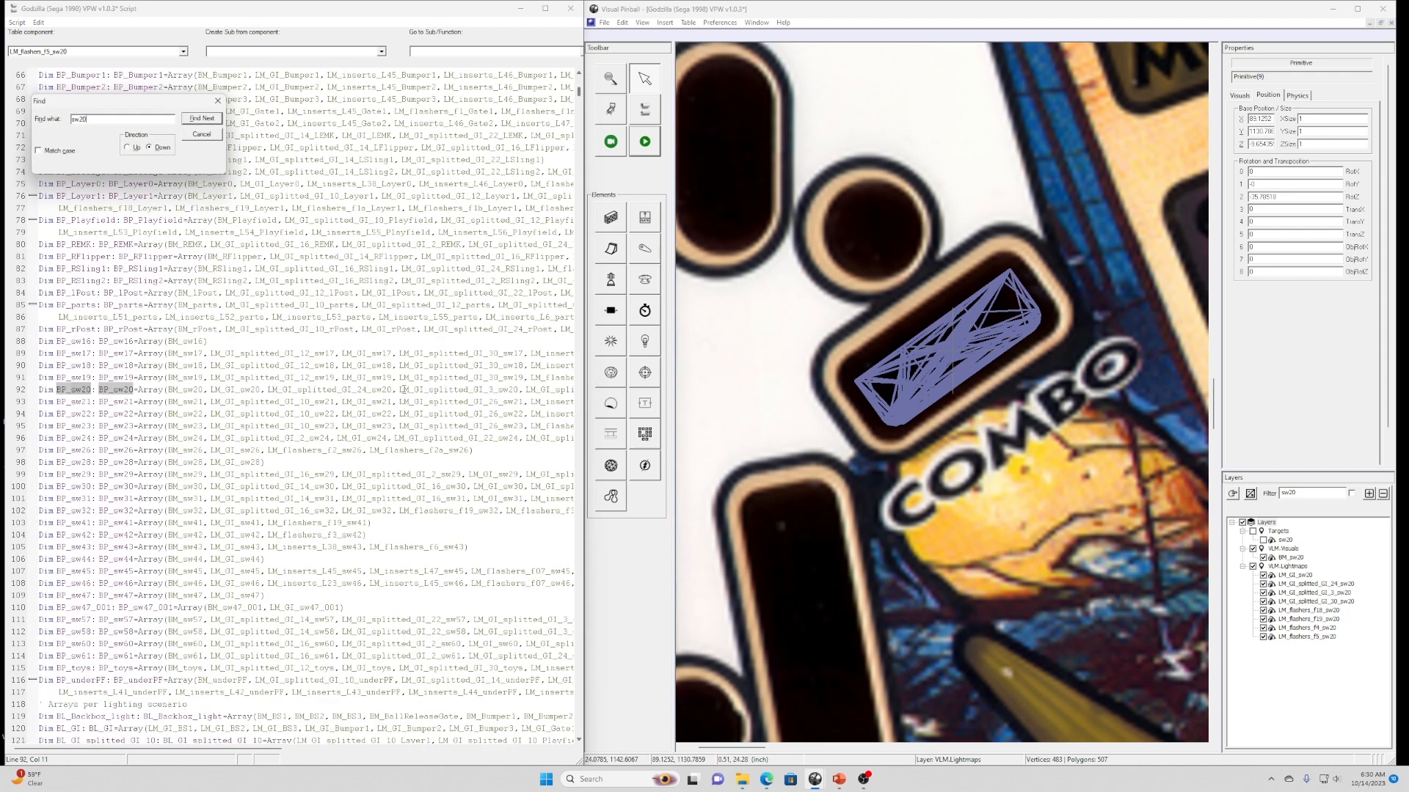
Close the search and examine the BP_sw20 array declaration, highlighting its name, the Array keyword and its listed primitives.
click(217, 100)
click(99, 402)
double_click(116, 390)
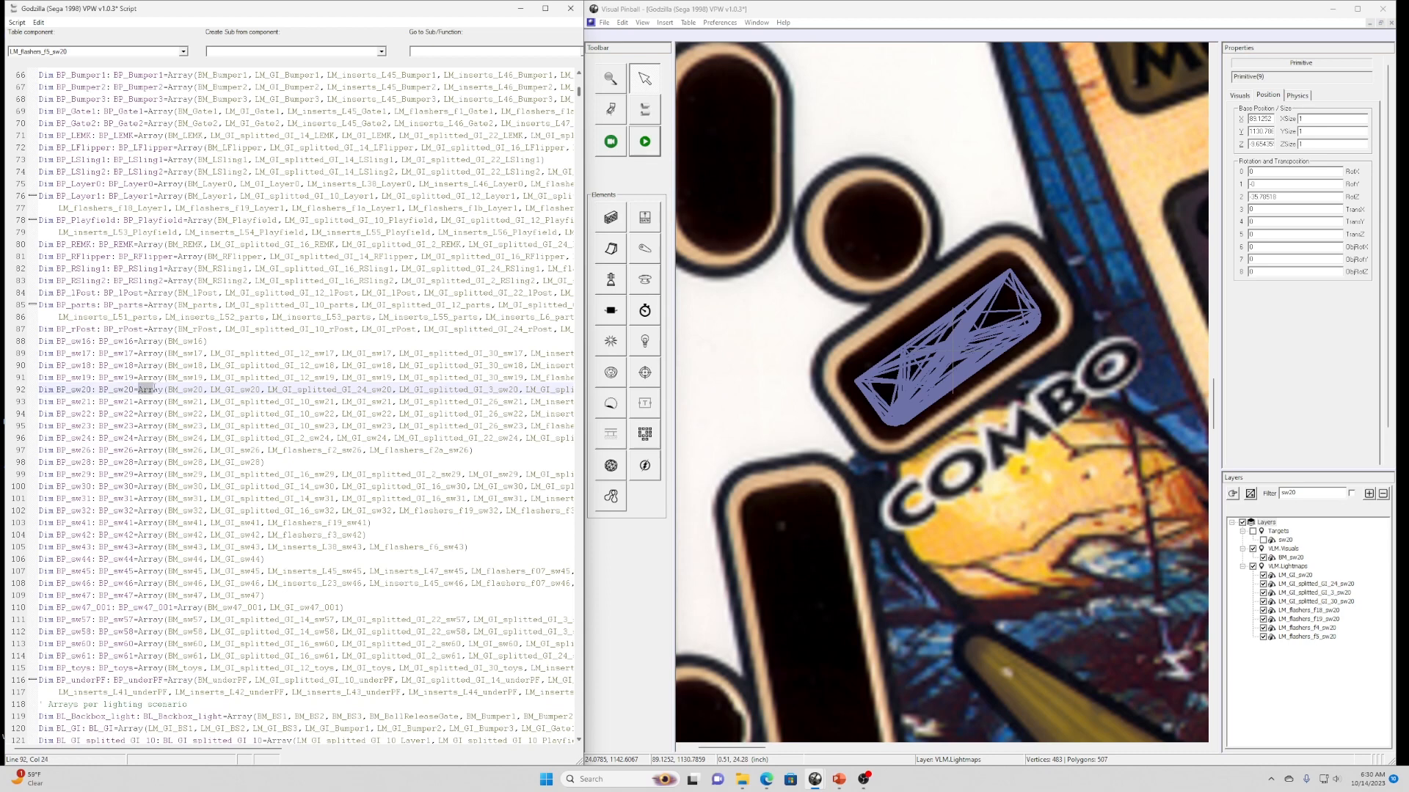
double_click(179, 389)
double_click(212, 389)
double_click(116, 391)
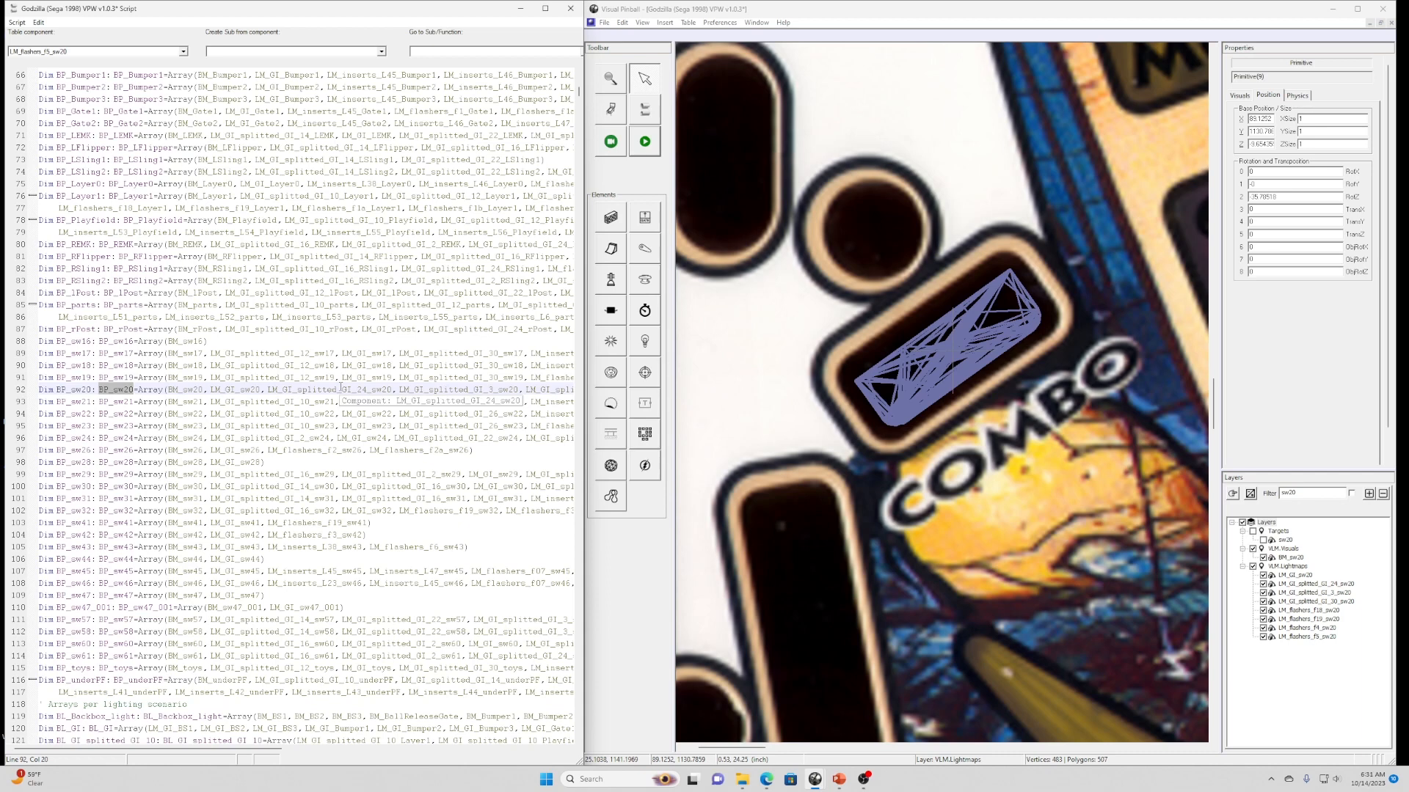
Search the script for the use of BP_sw20 in the UpdateStandupTargets sub.
key(ctrl+f)
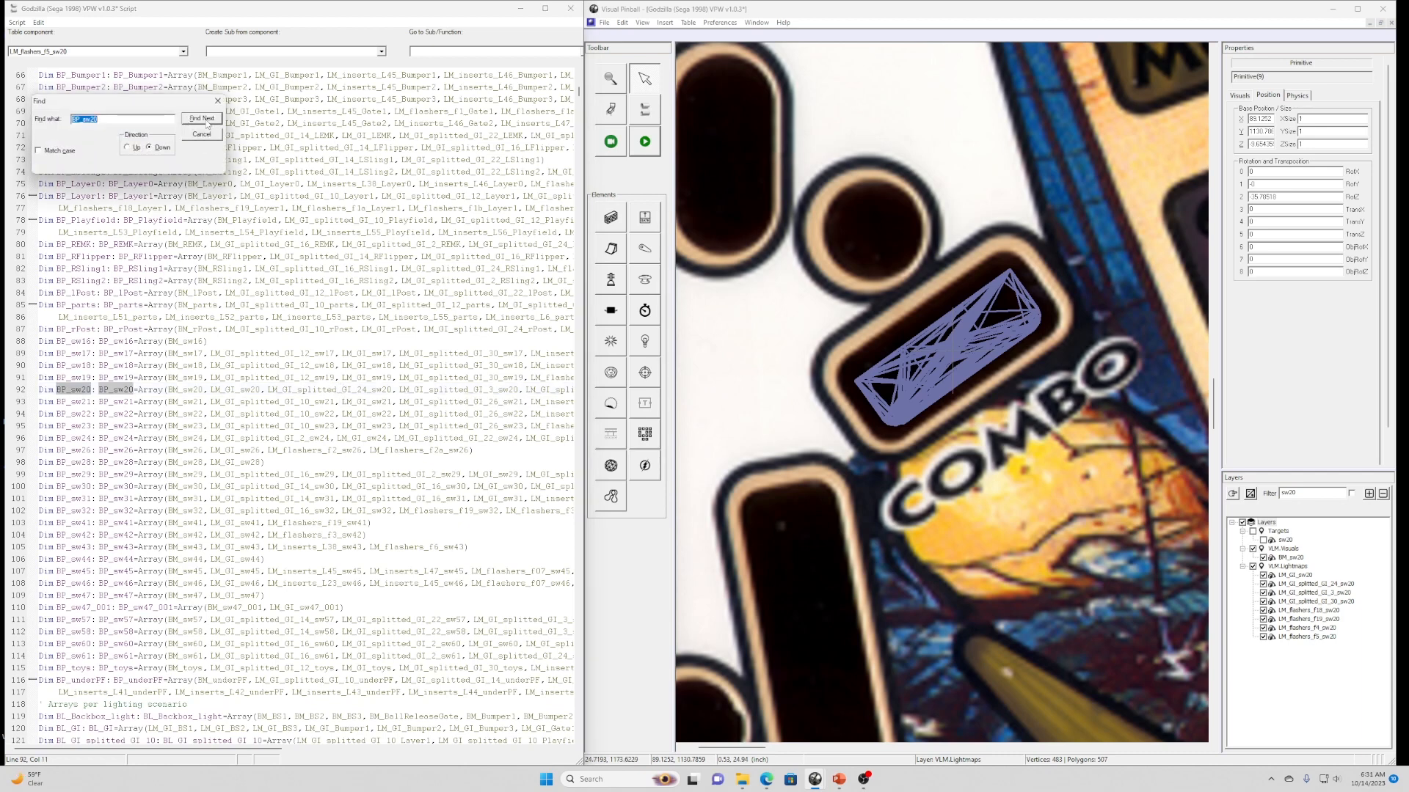
click(203, 121)
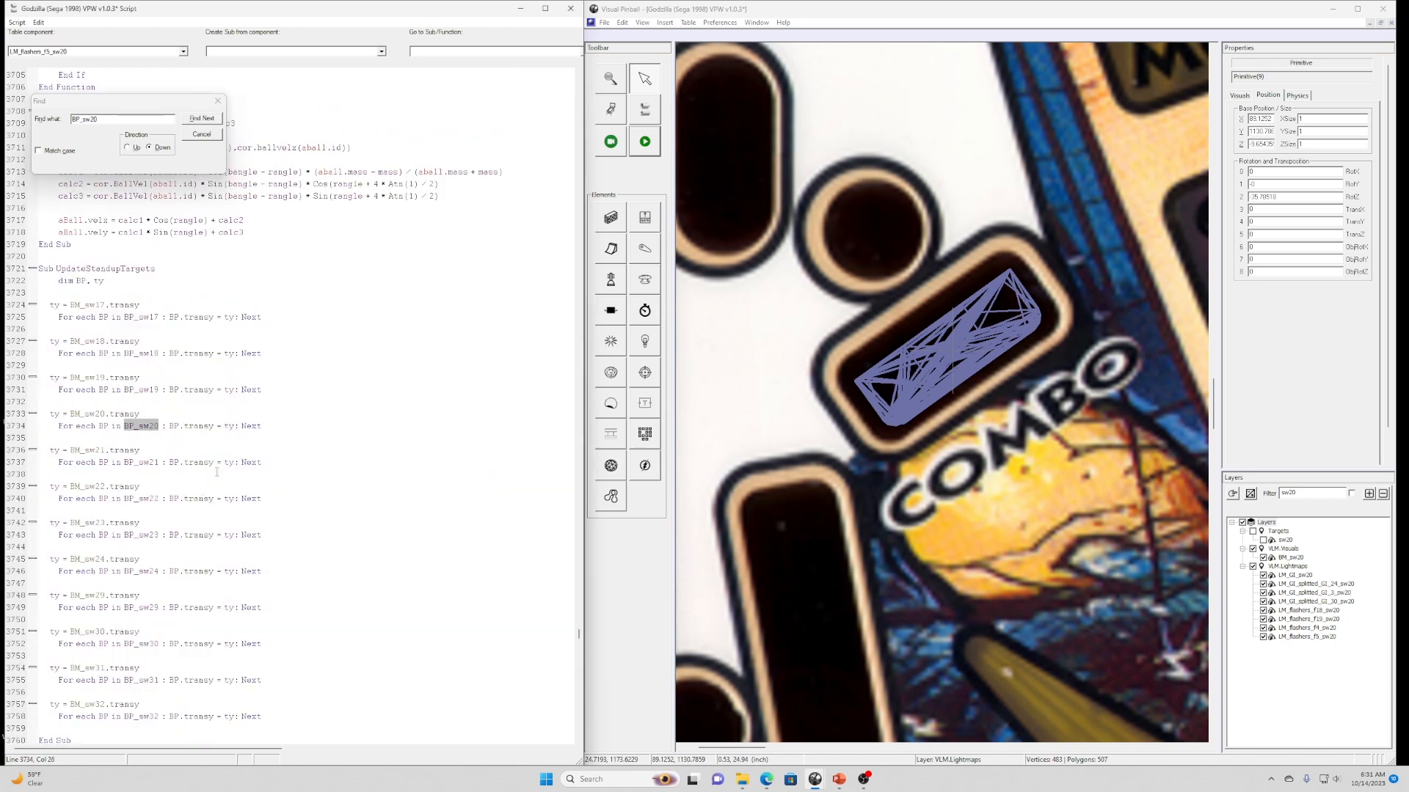
click(187, 450)
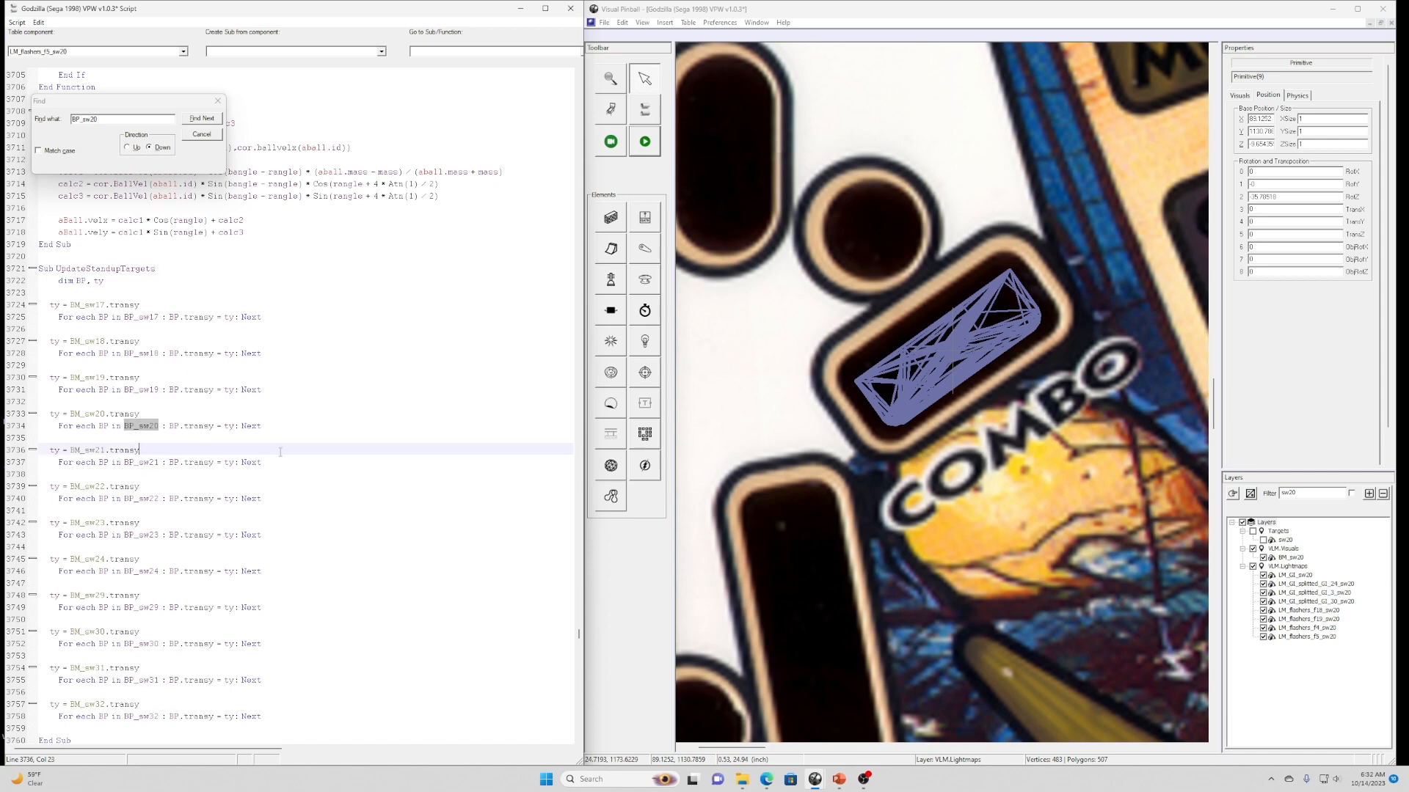
click(168, 438)
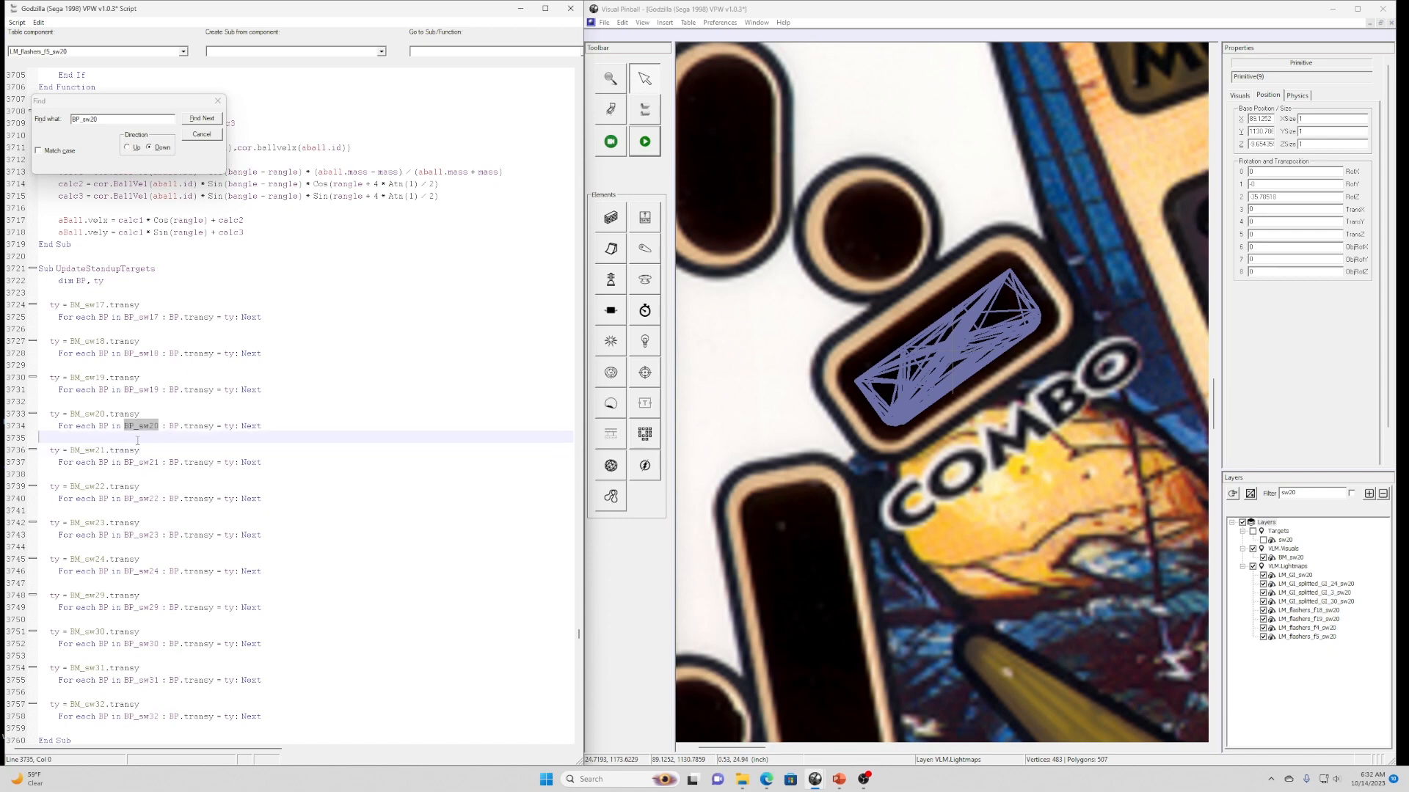
Enlarge the script text and highlight the For each line that loops through BP_sw20.
scroll(90, 447, up, 3)
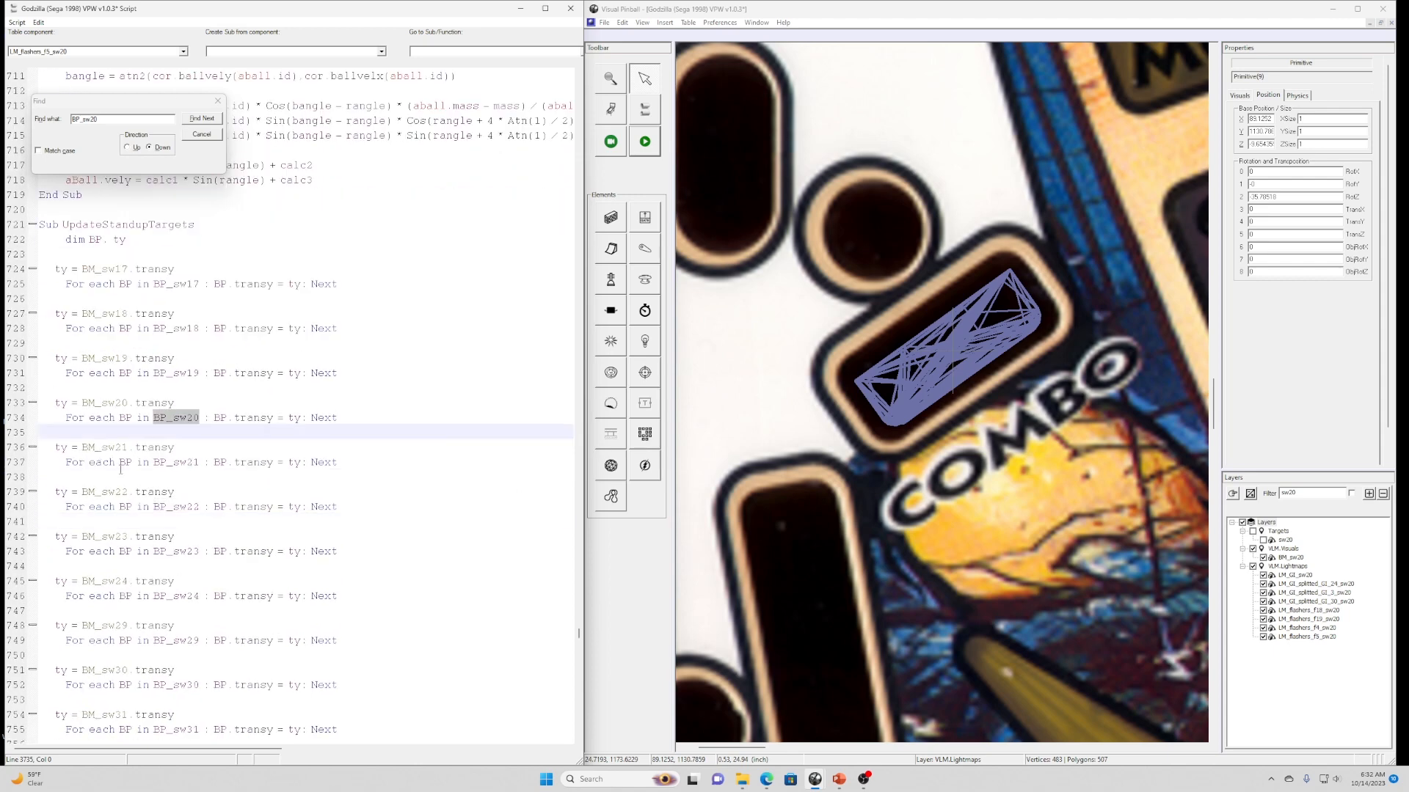
click(63, 374)
drag(63, 374, 359, 375)
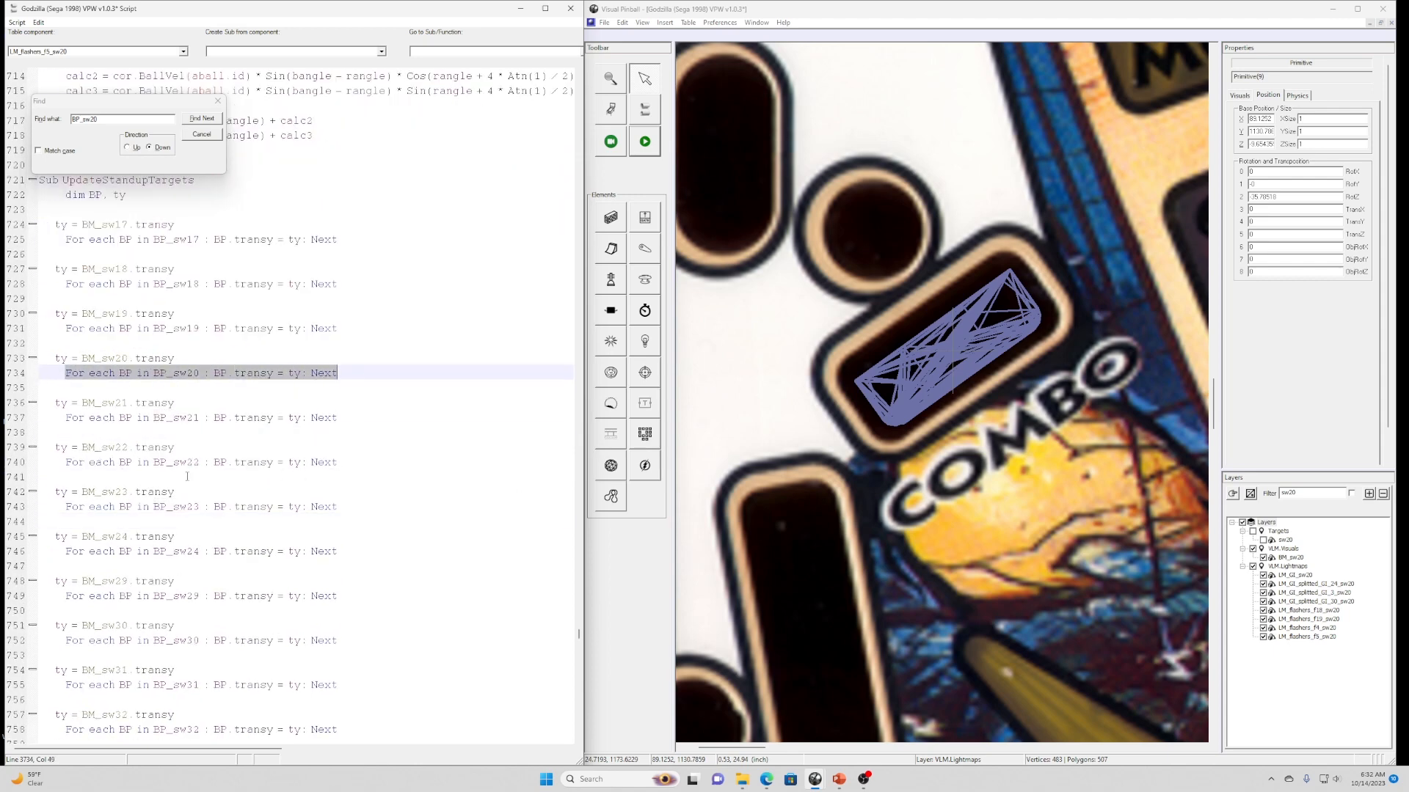
click(87, 389)
click(74, 375)
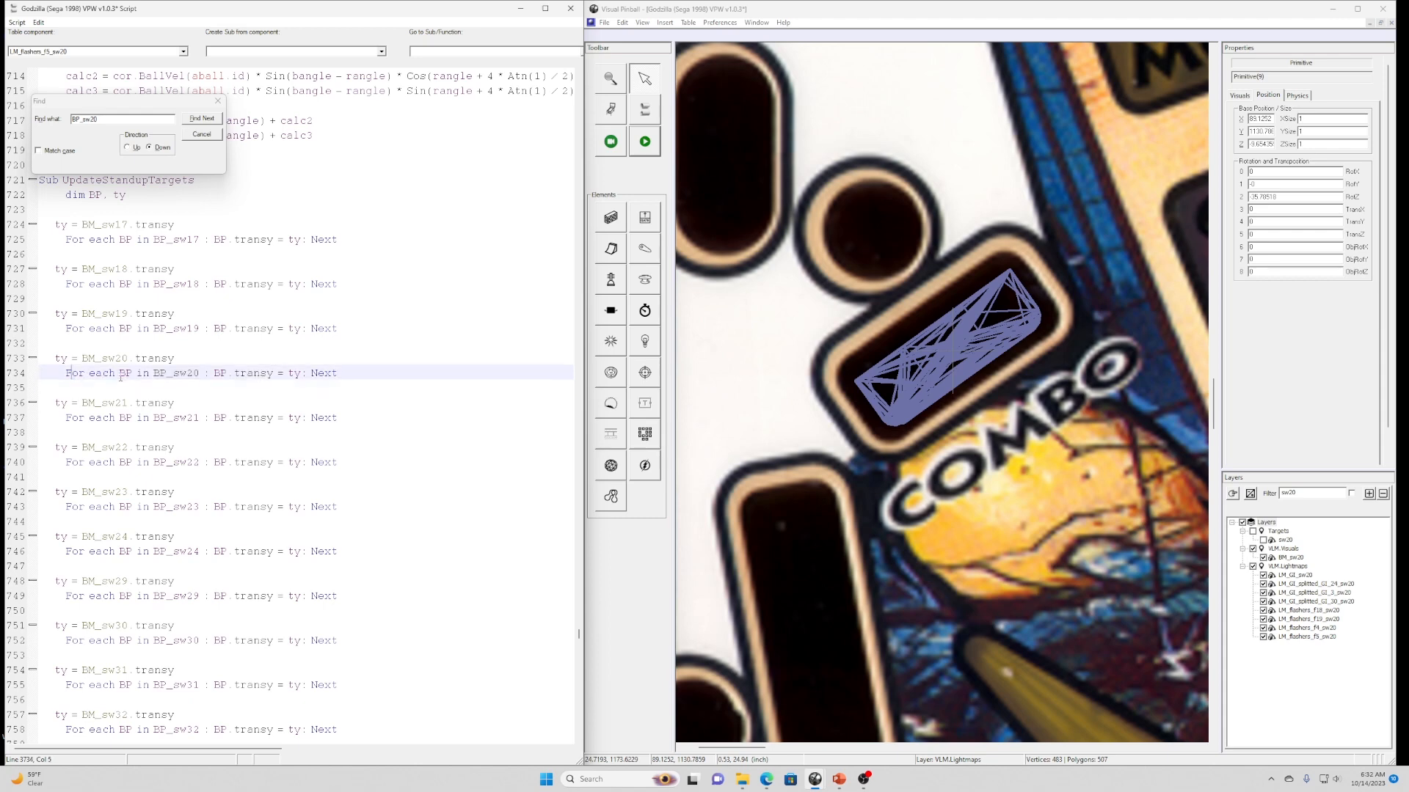
Examine the BP_sw20 loop piece by piece: the BP variable, the array, the transy property, the ty value and Next.
double_click(180, 374)
click(72, 374)
click(126, 373)
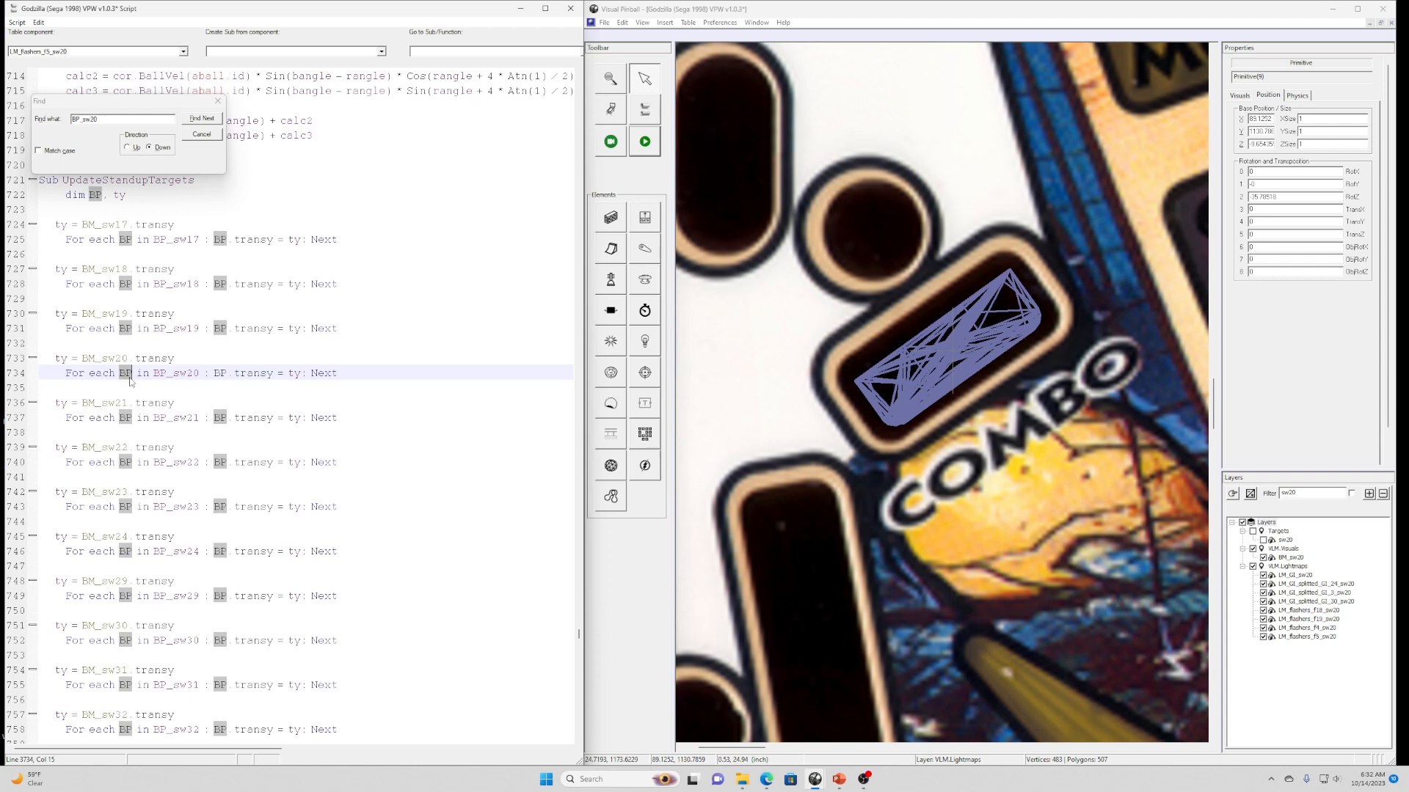
double_click(171, 373)
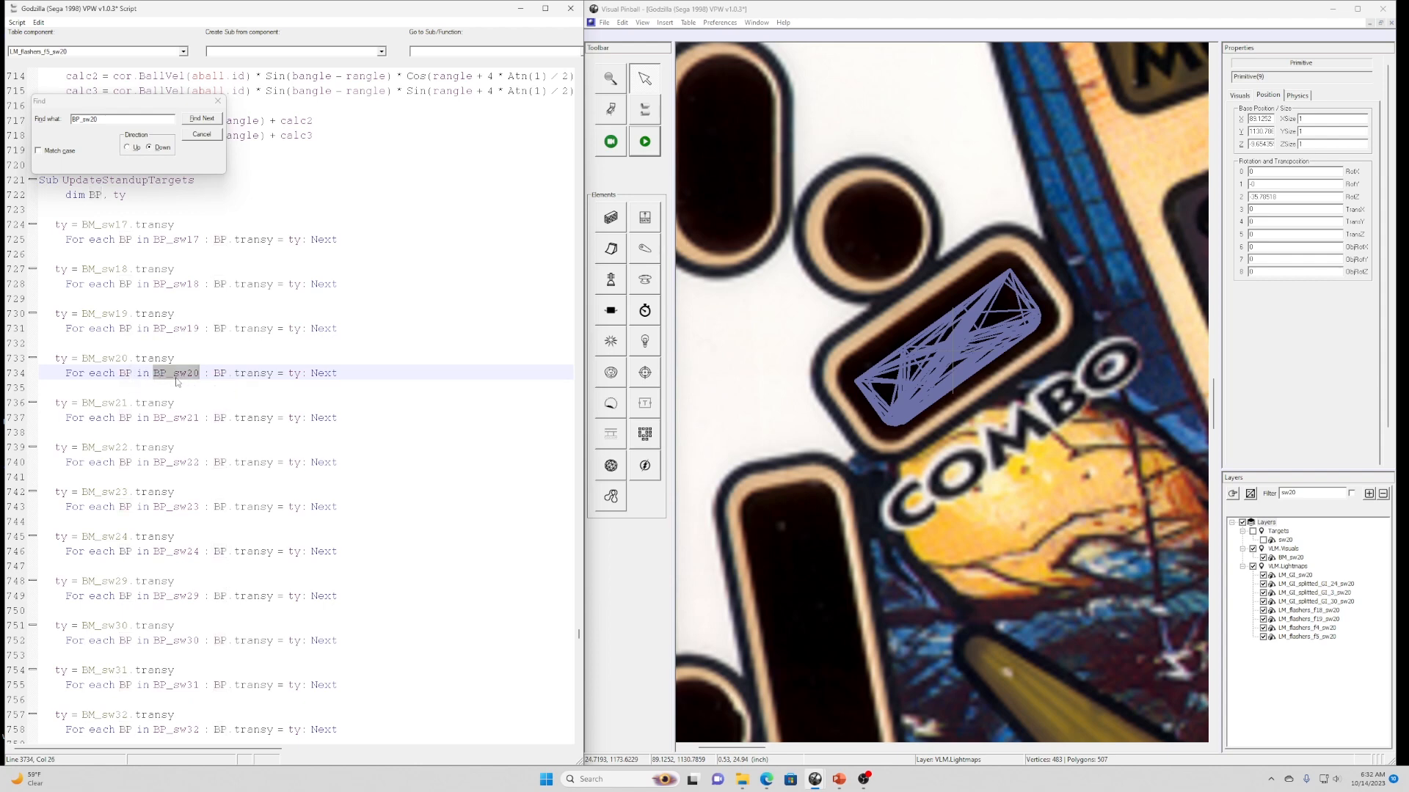
click(228, 374)
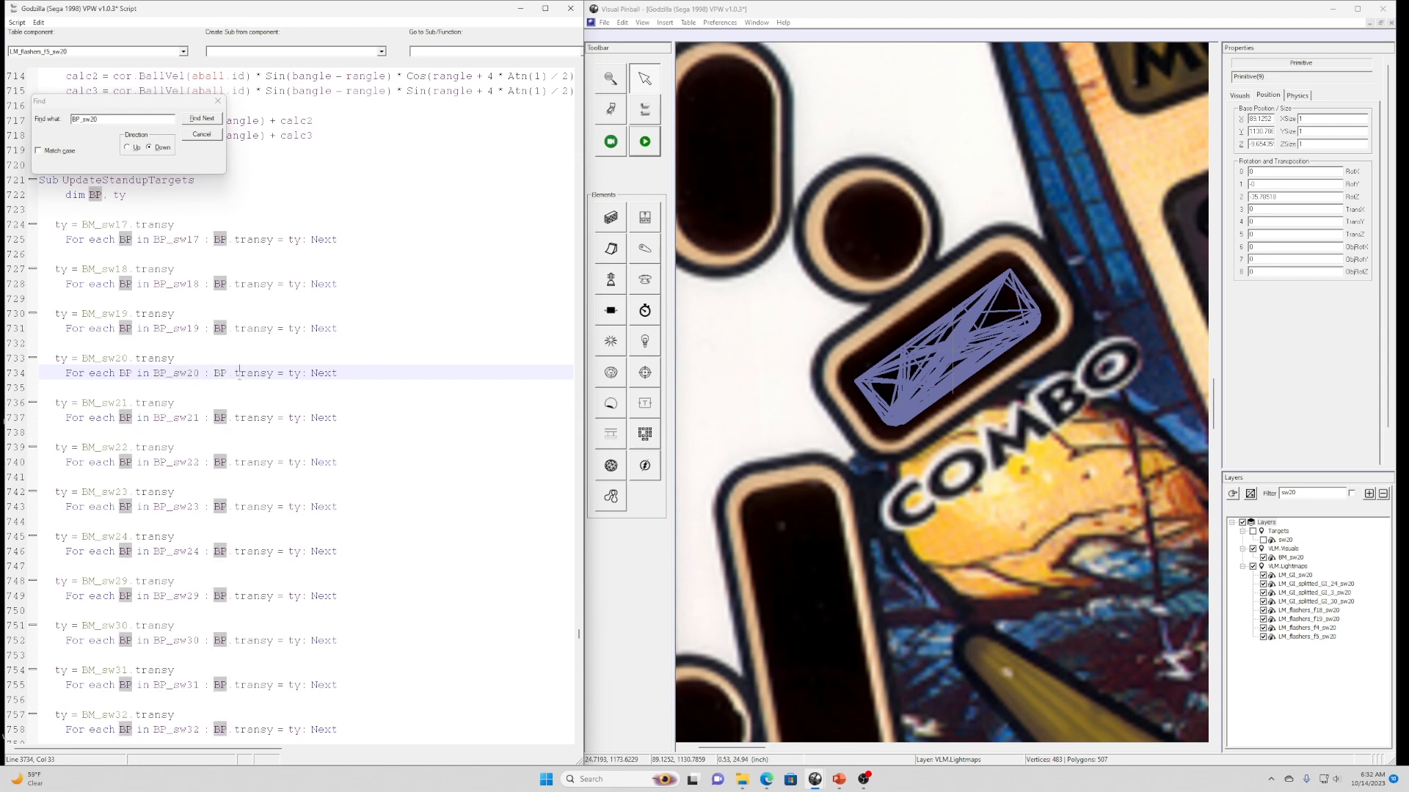
click(242, 376)
click(297, 376)
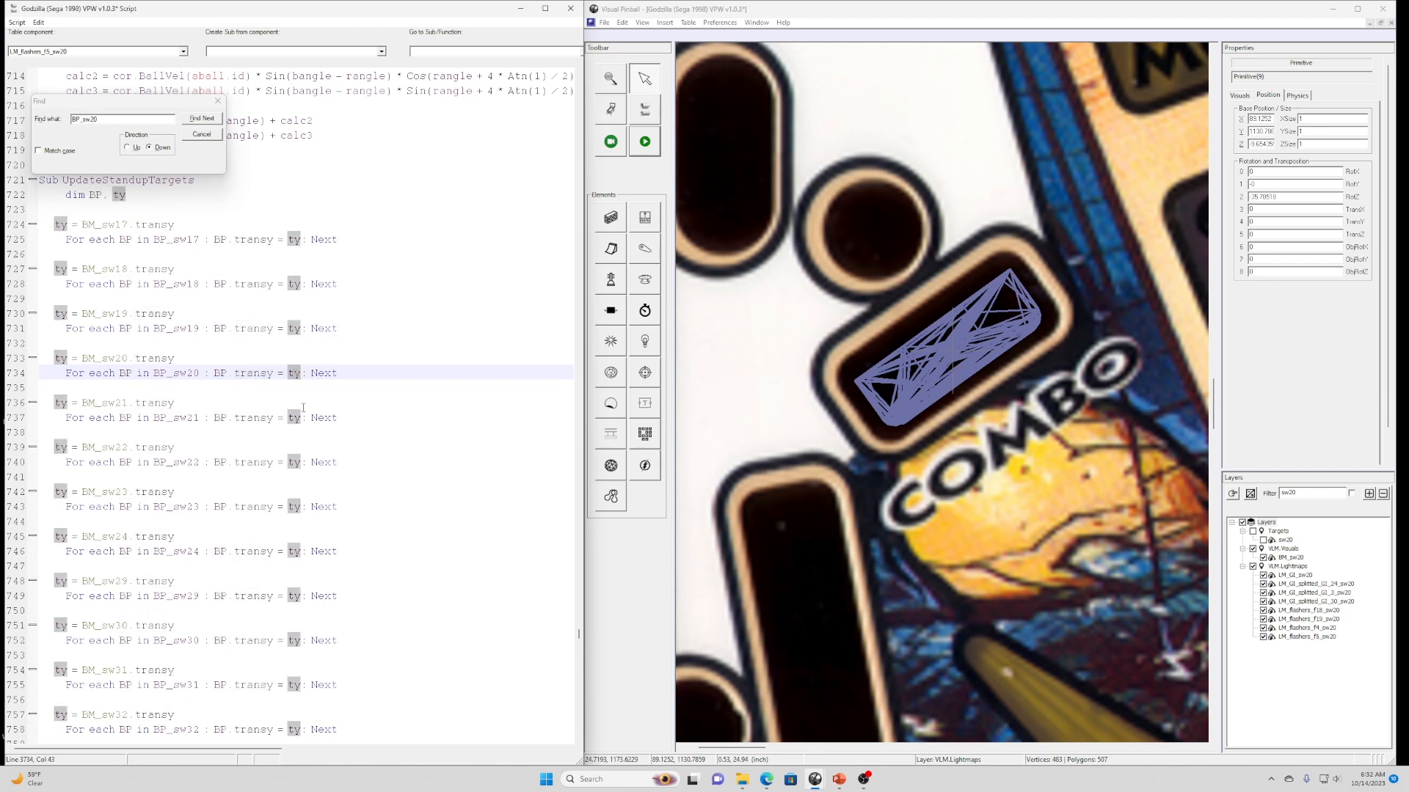
double_click(329, 375)
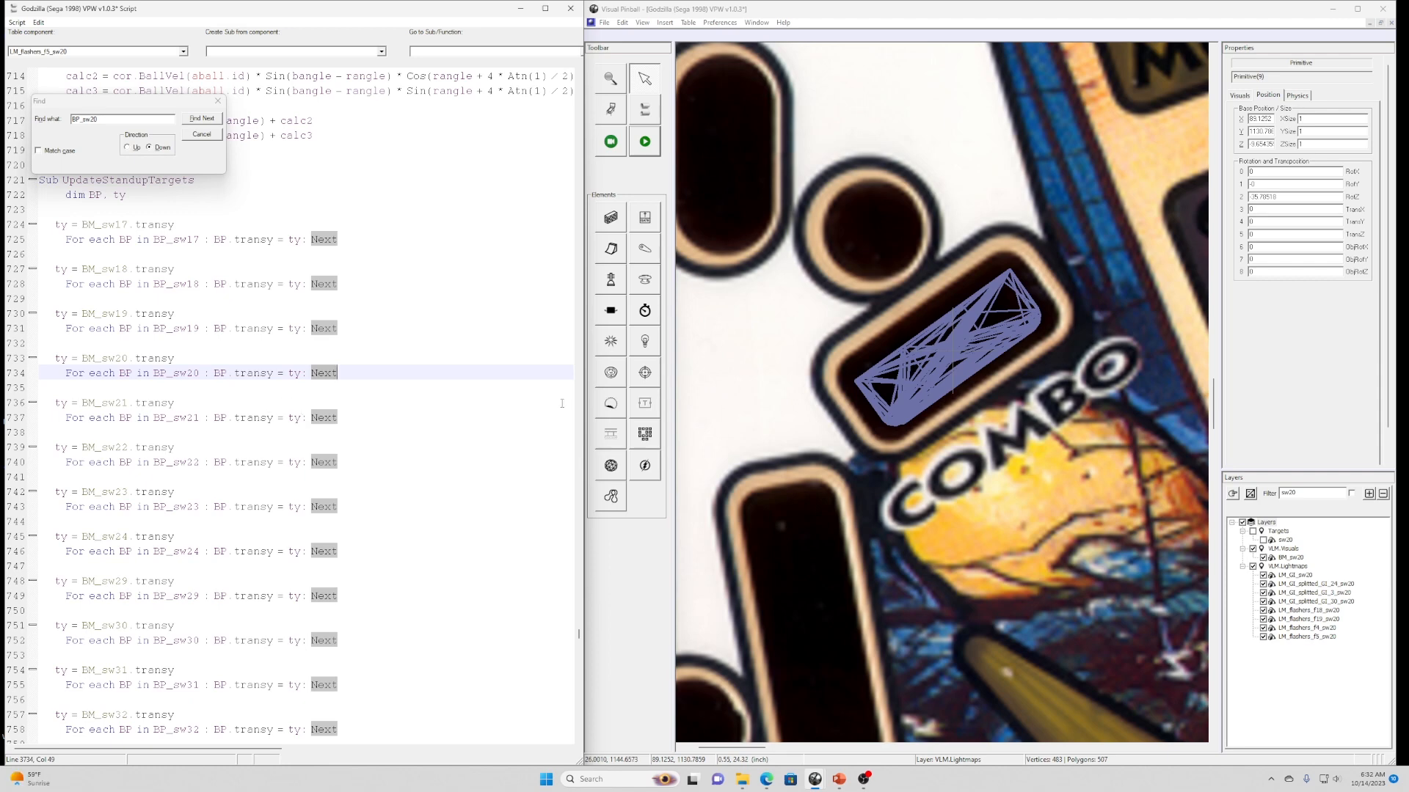
drag(66, 373, 351, 365)
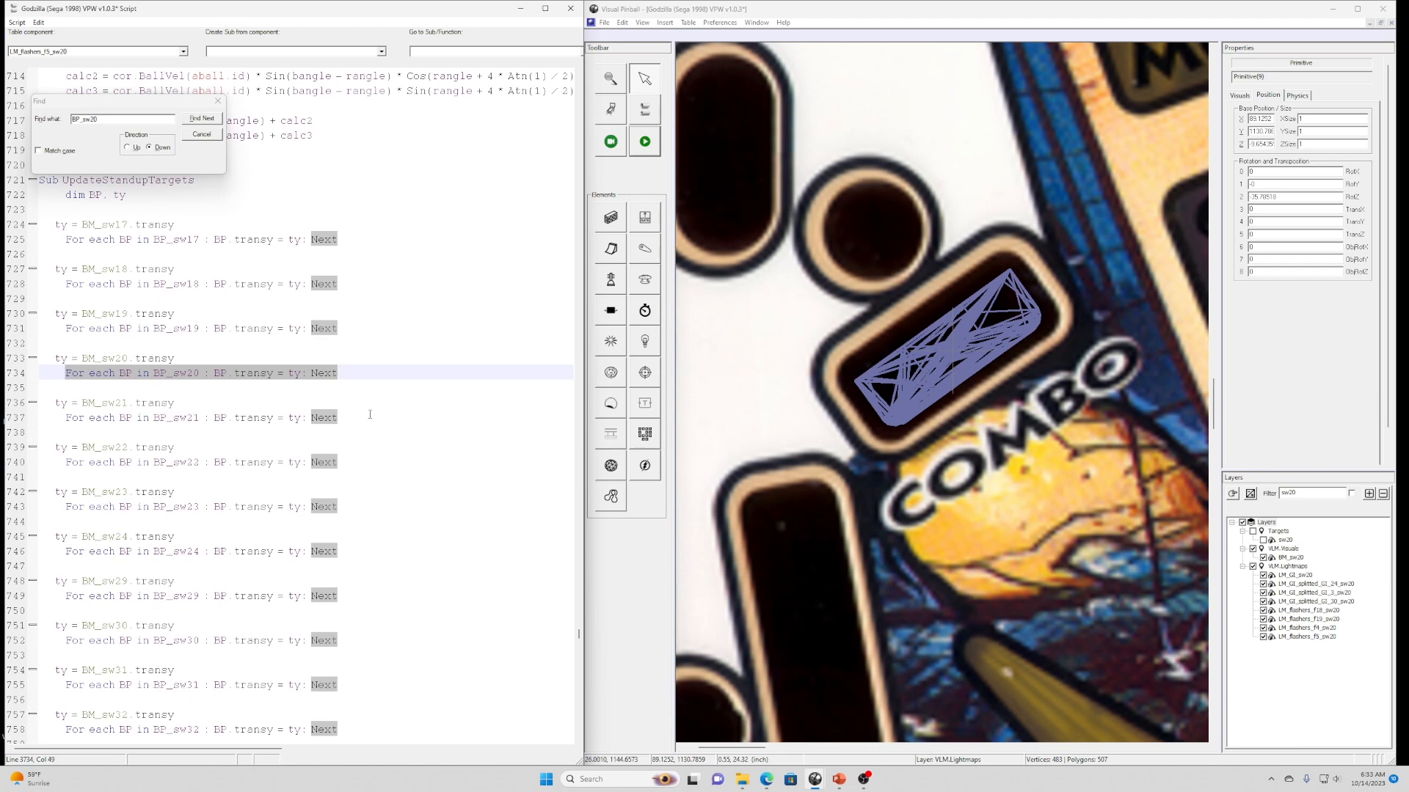
click(425, 418)
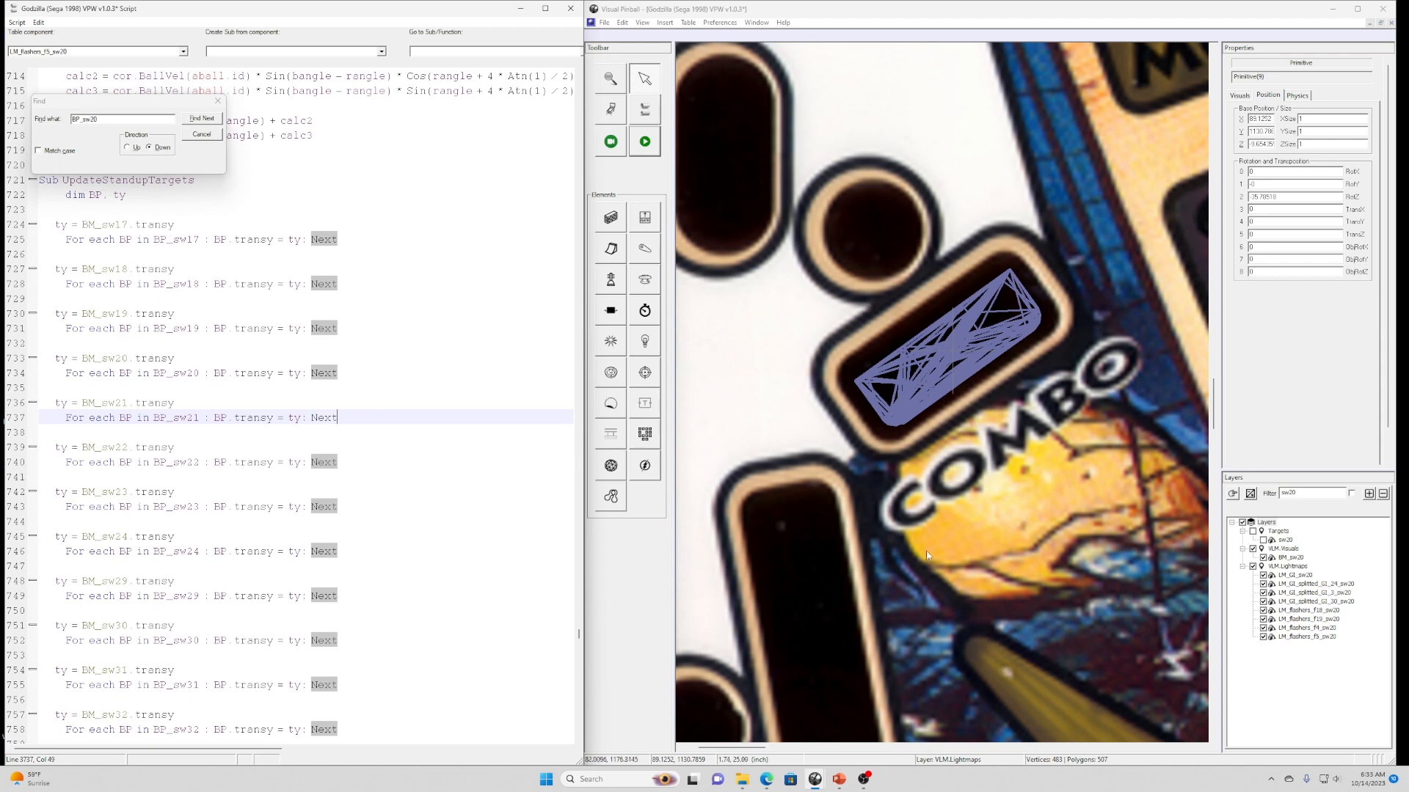
Go to the LeftFlipper_Animate sub in the script and highlight its name and its three body lines.
click(48, 123)
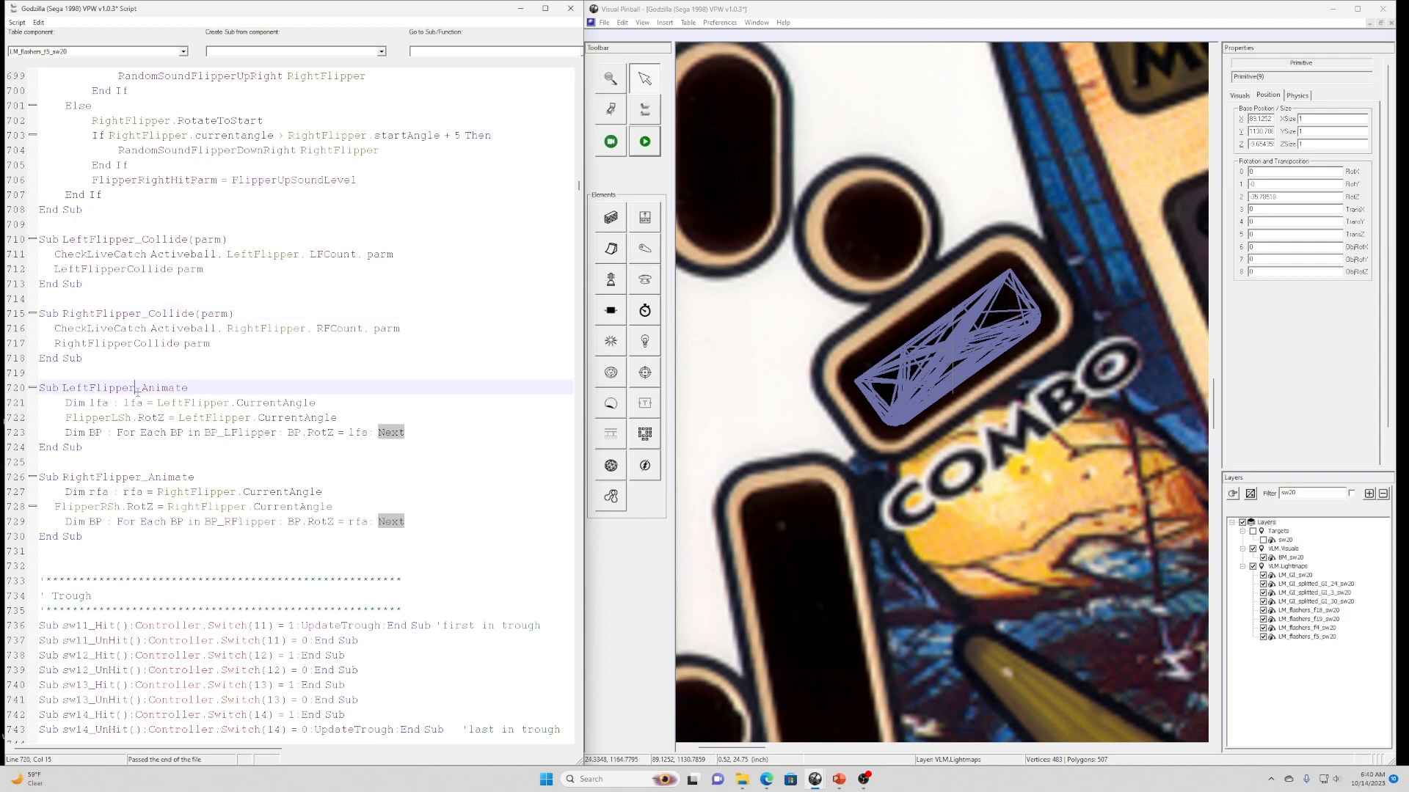
drag(135, 388, 187, 387)
drag(410, 433, 40, 403)
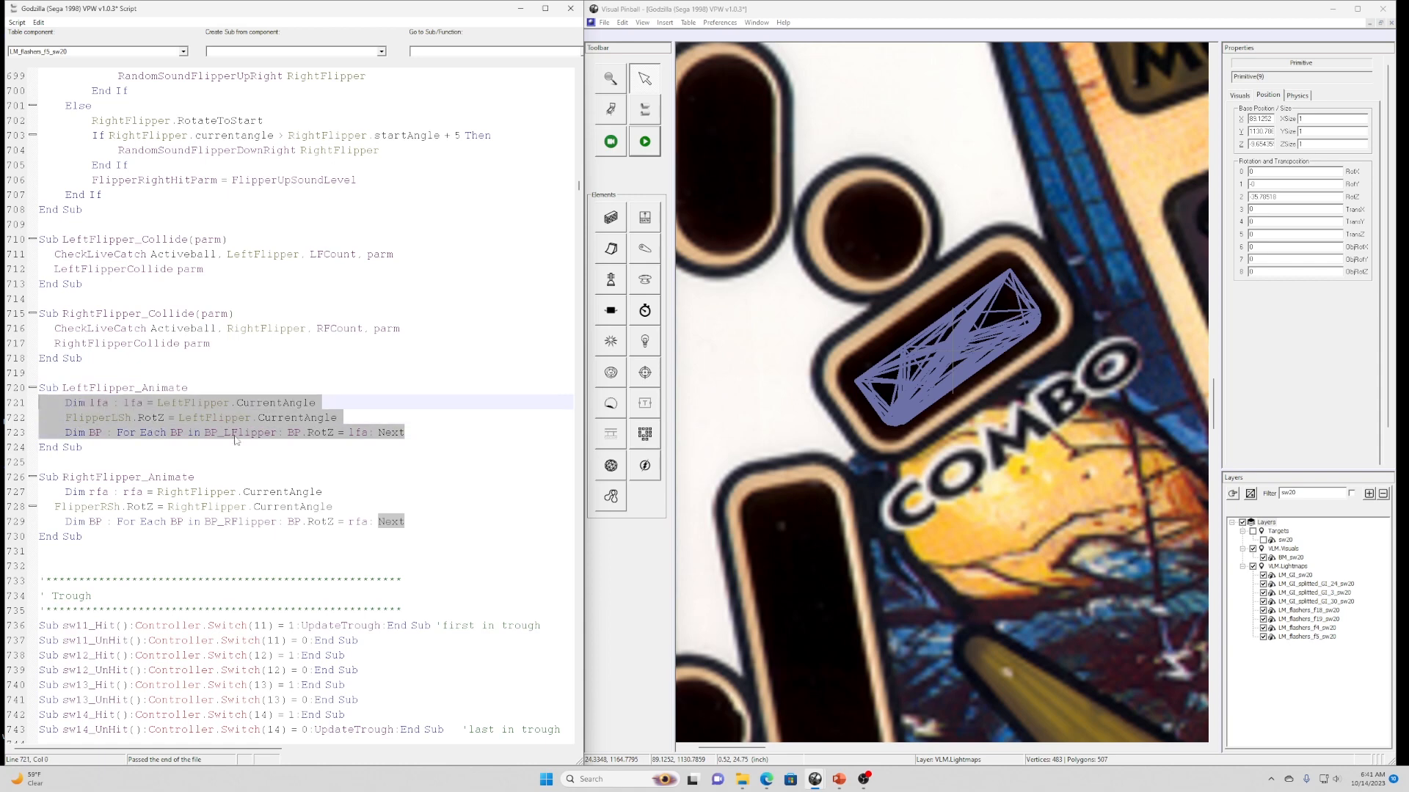
Examine the LeftFlipper_Animate lines: the CurrentAngle assignment, FlipperLSh.RotZ, the For Each loop, the BP_LFlipper array and the RotZ property.
click(212, 447)
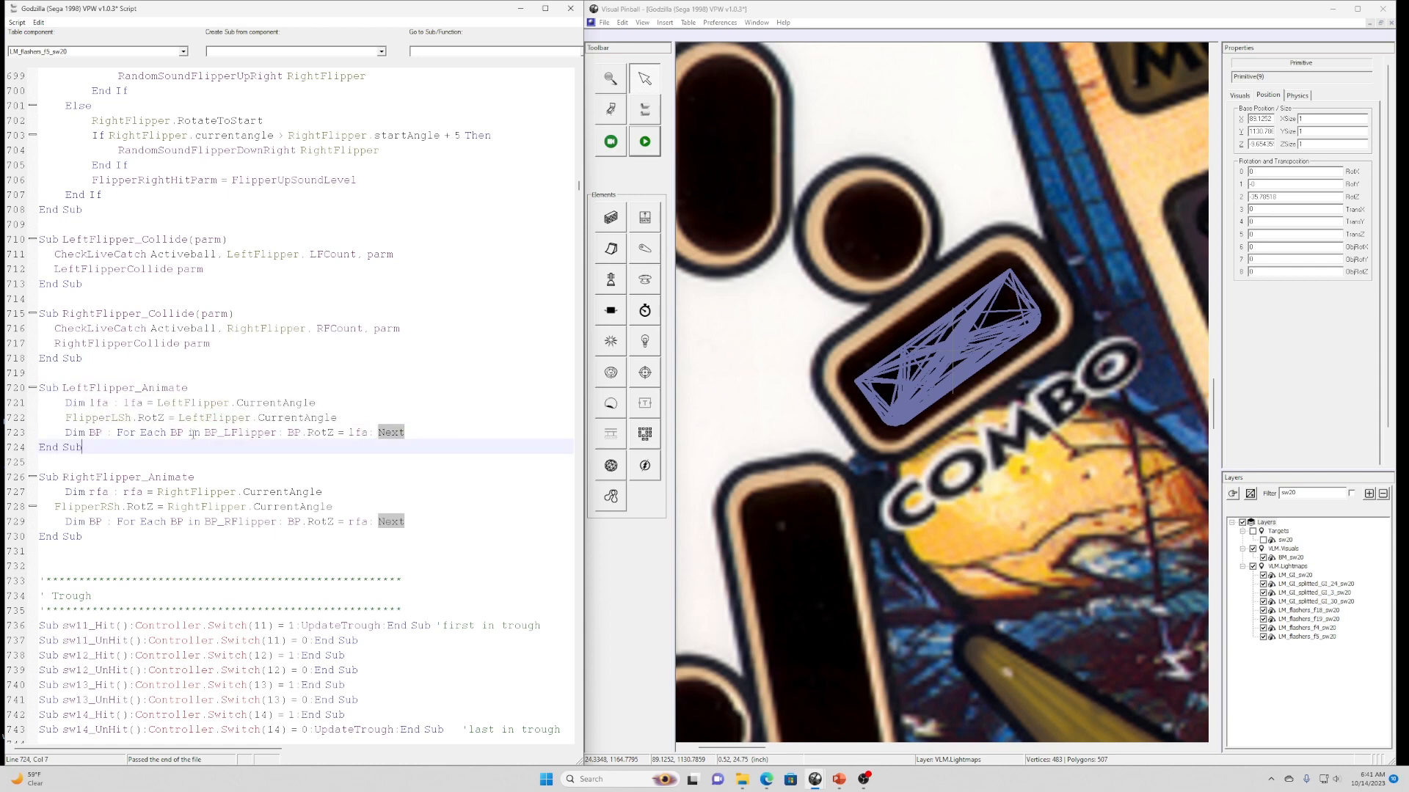
click(65, 433)
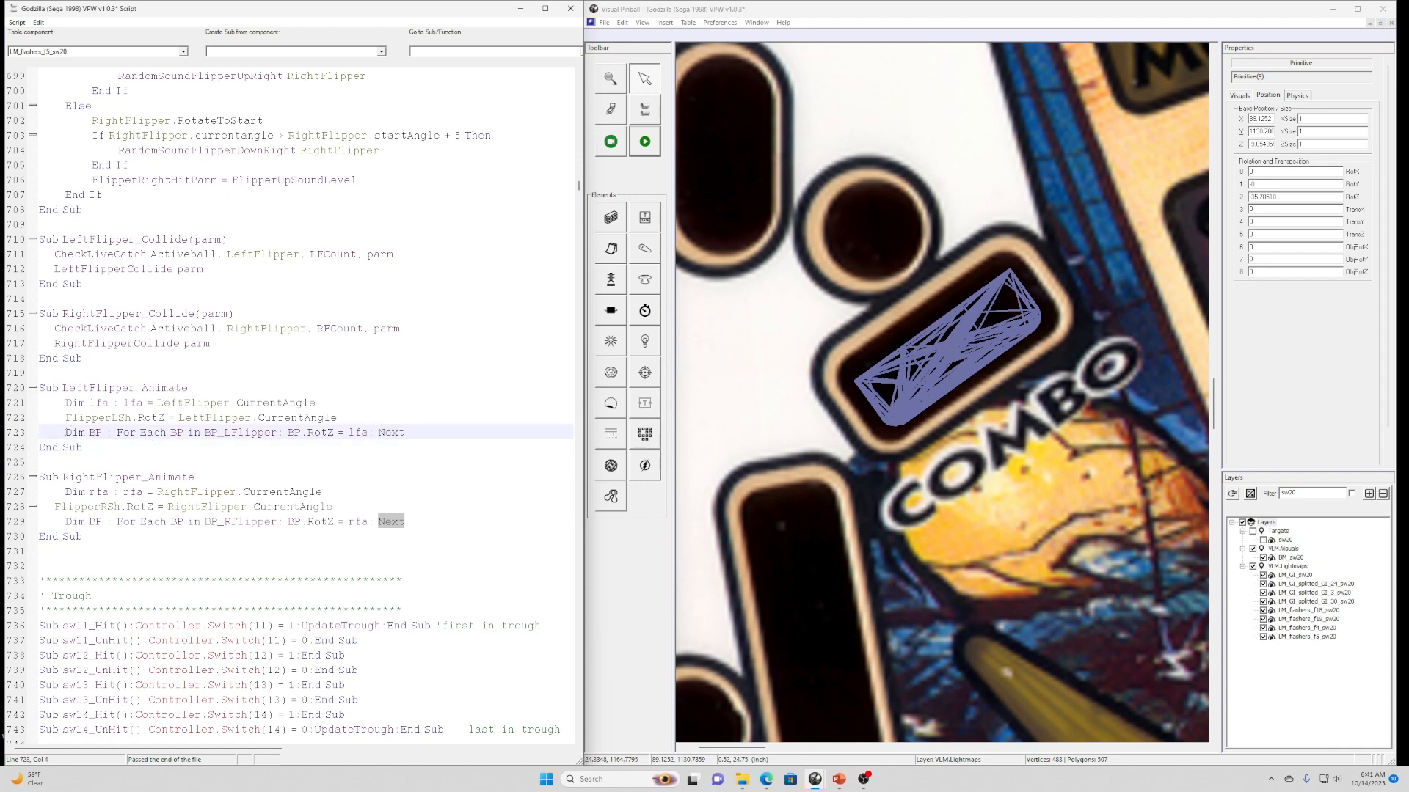
drag(315, 402, 124, 403)
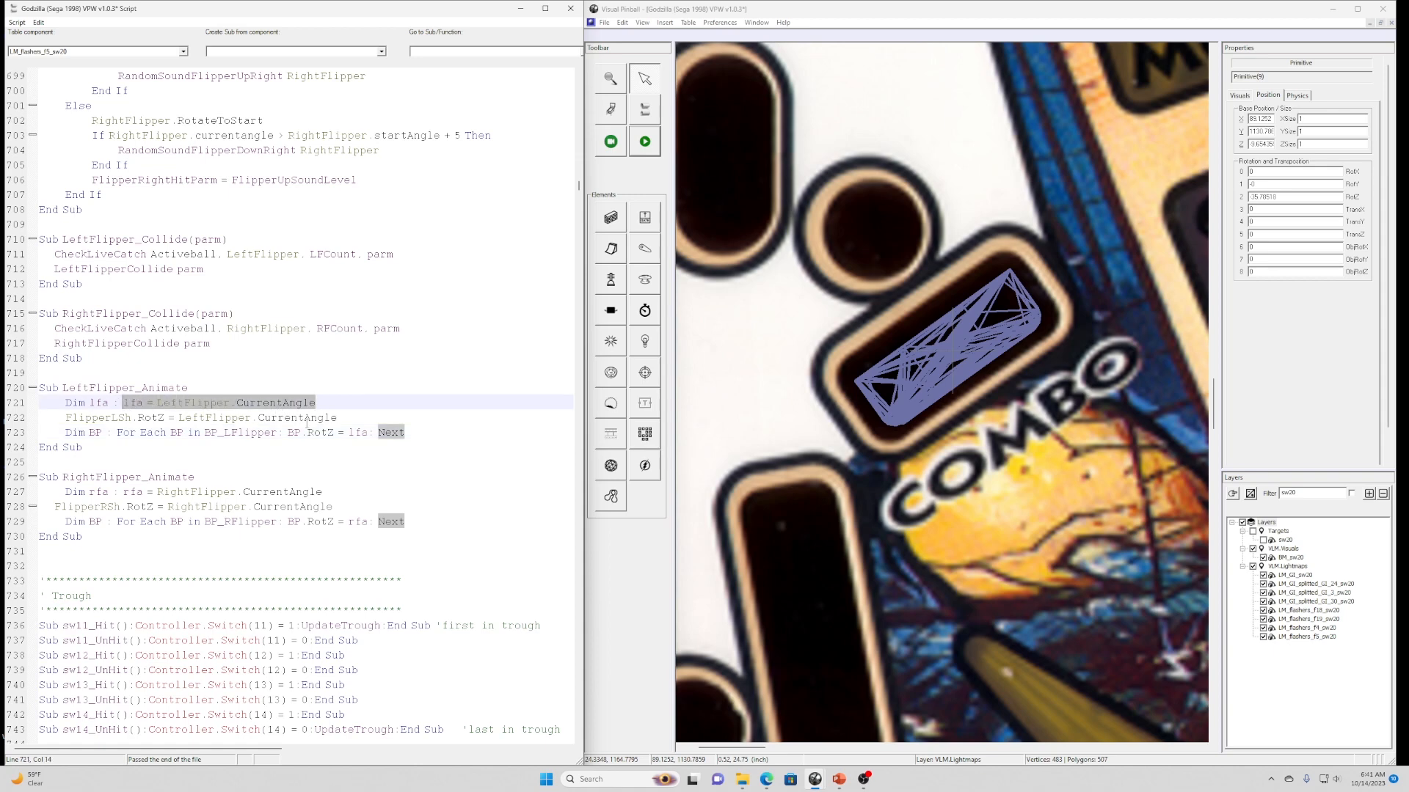
drag(66, 418, 169, 417)
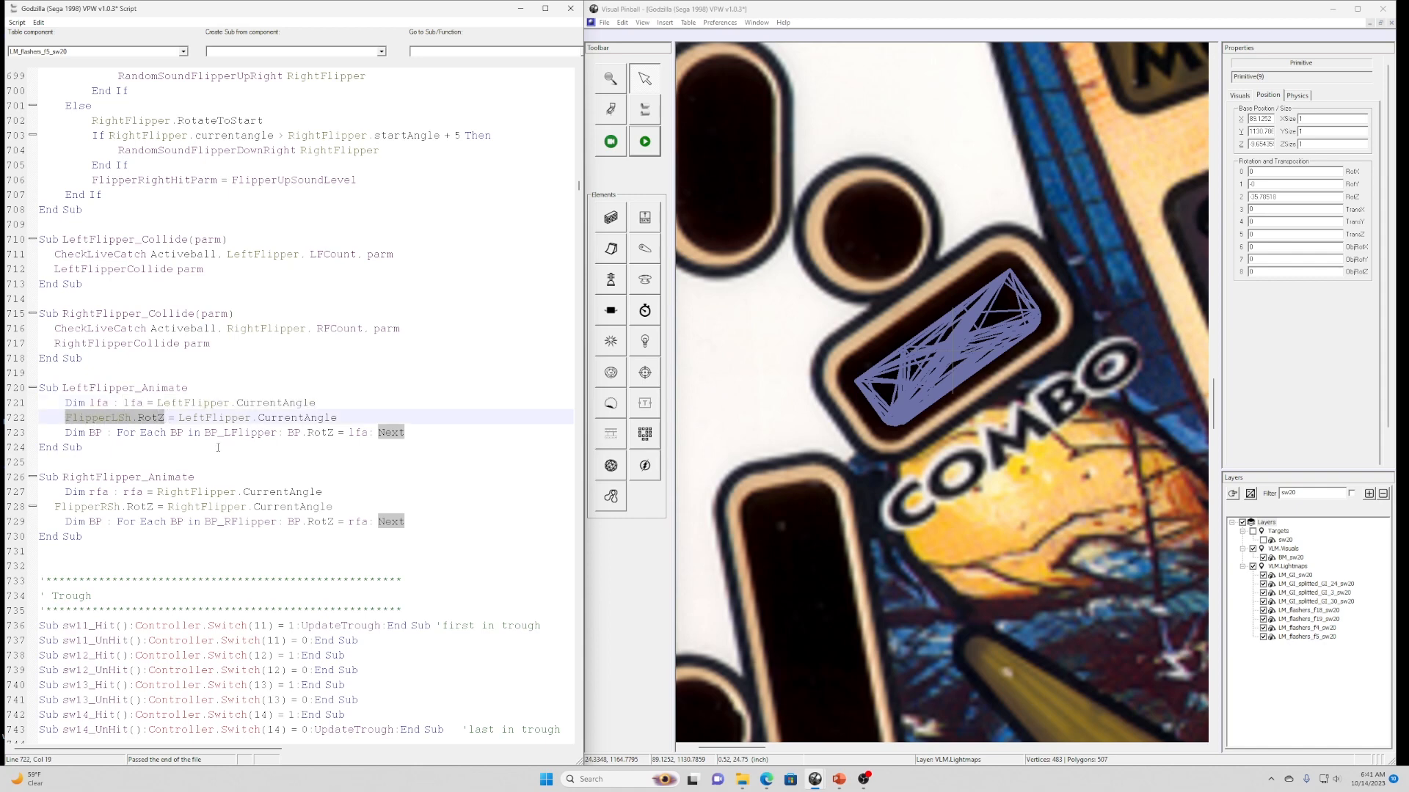
drag(416, 432, 117, 432)
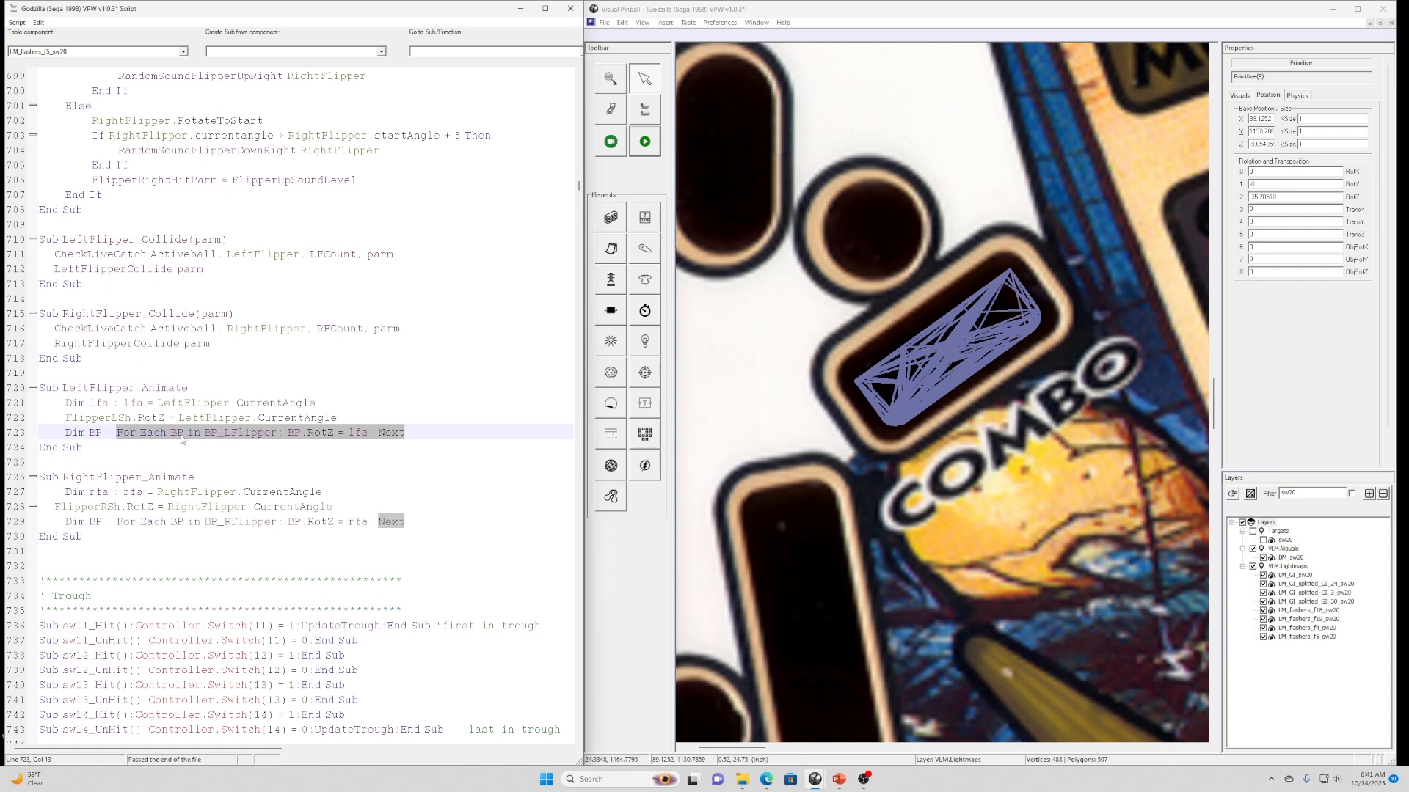
double_click(220, 434)
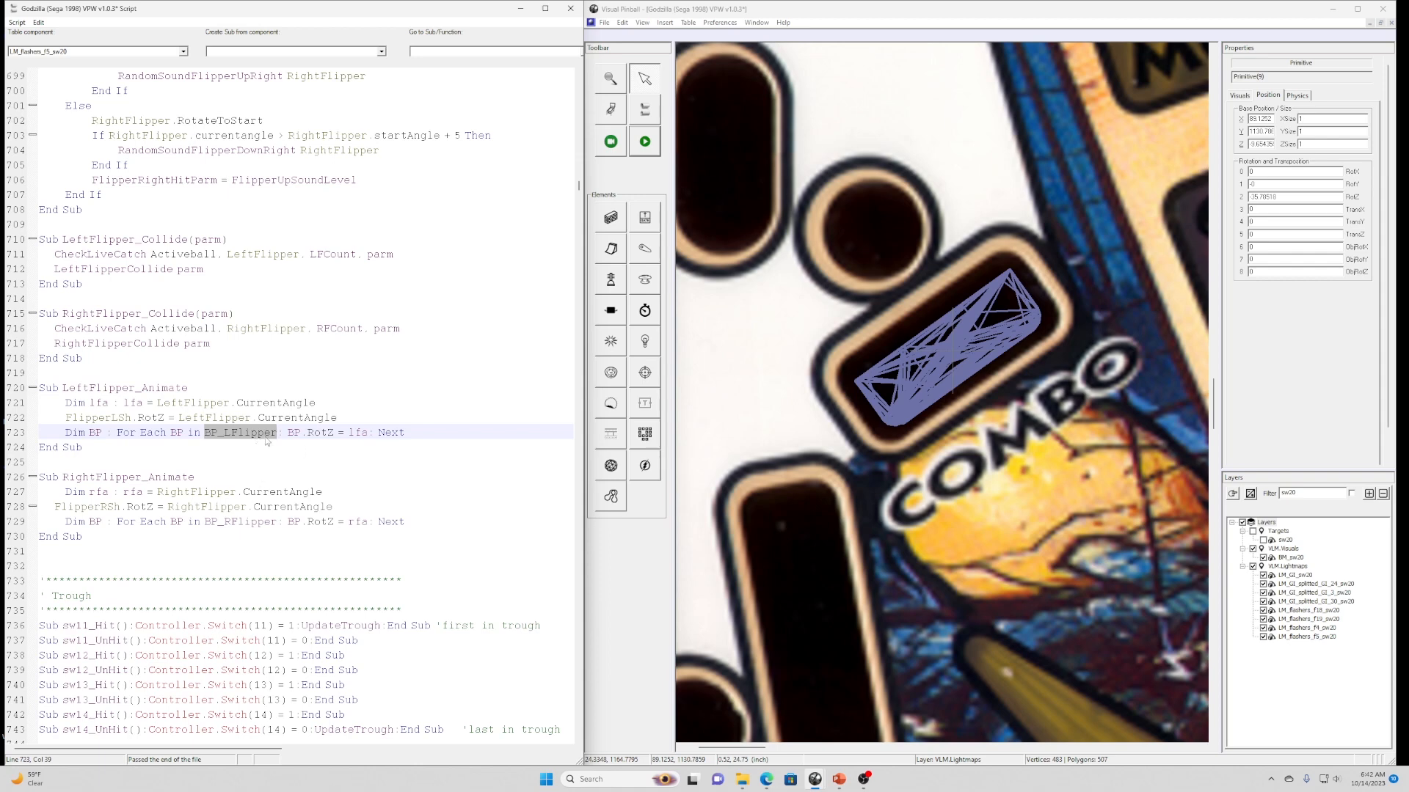
double_click(315, 433)
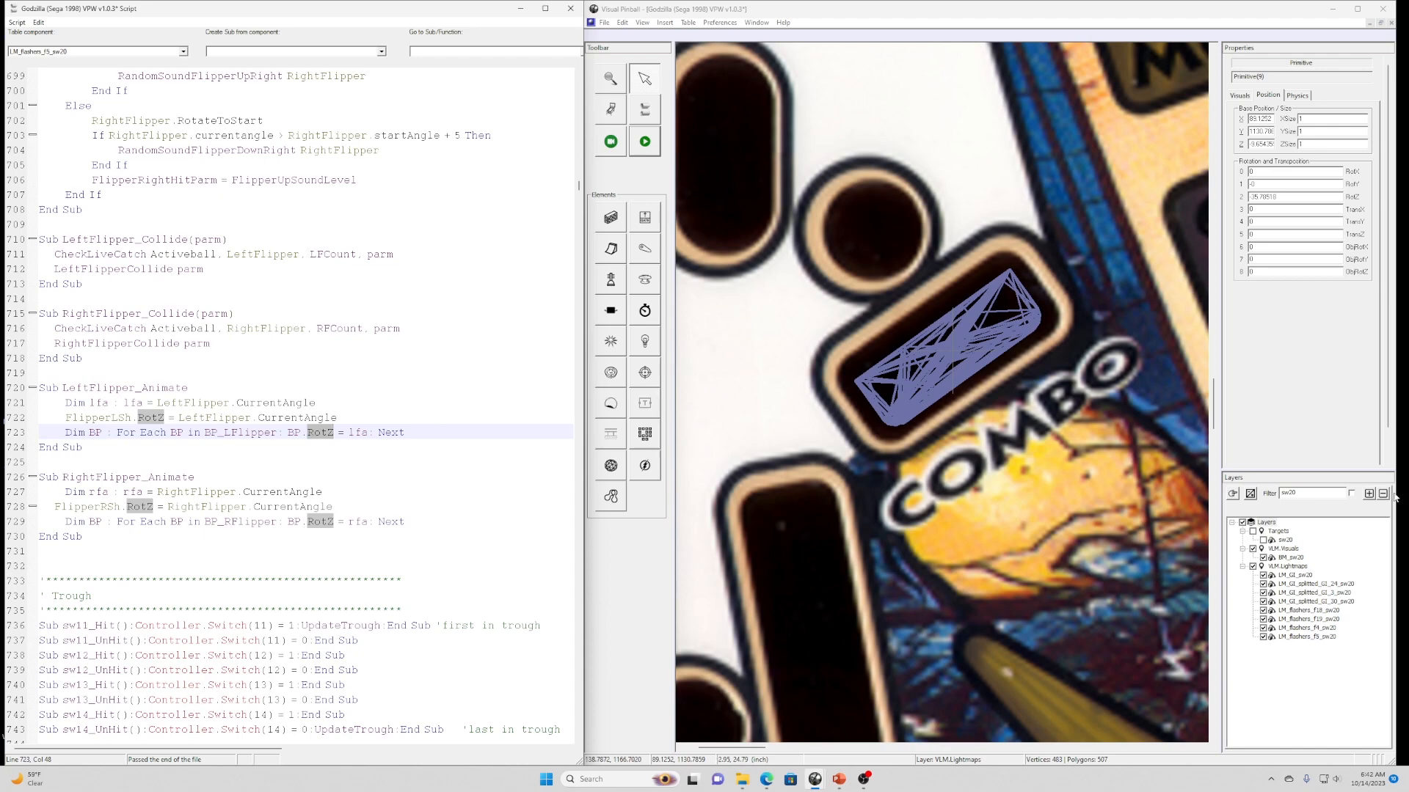
Filter the table's layers by LFlipper and make all matching bakemap and lightmap parts visible.
click(1030, 473)
scroll(1030, 472, down, 2)
scroll(1030, 473, down, 1)
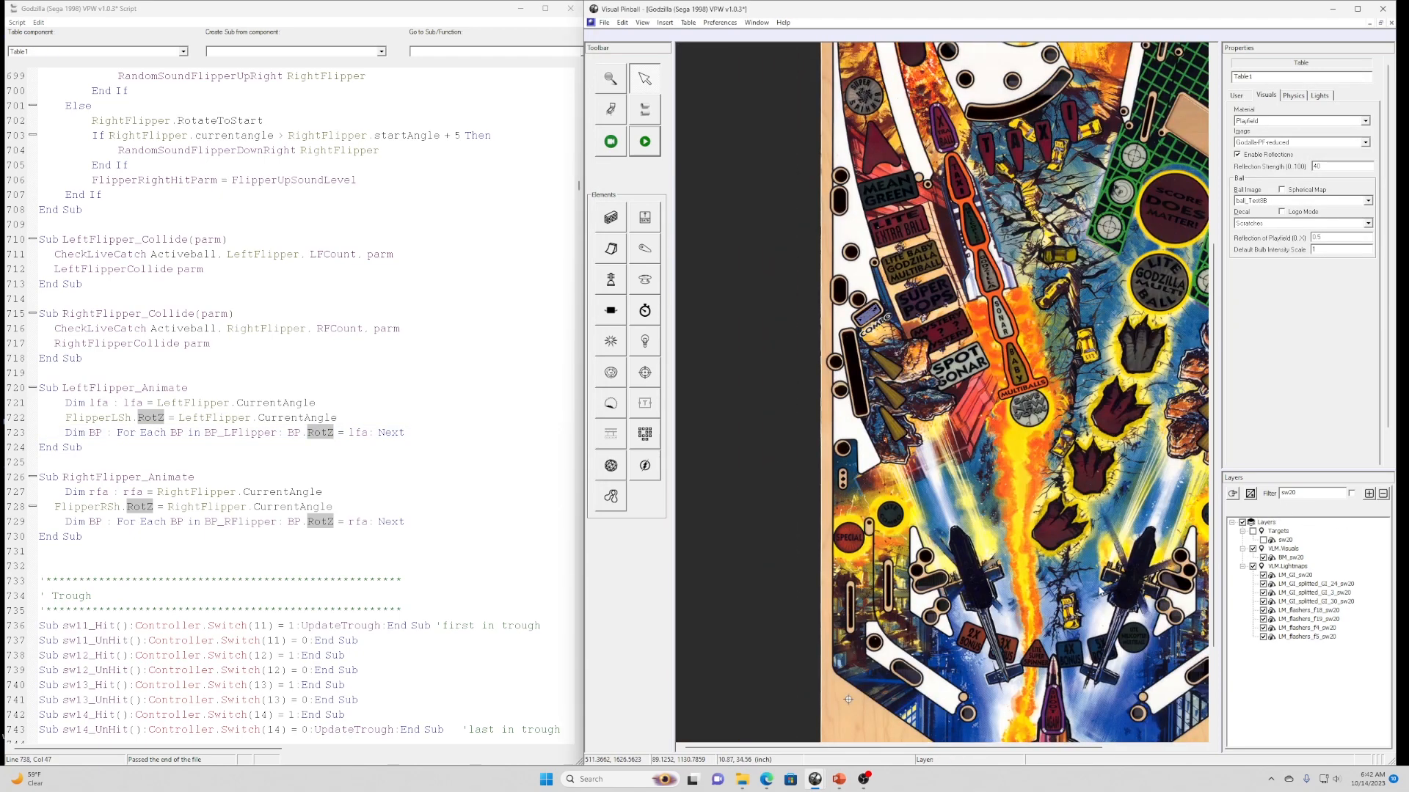
scroll(1030, 472, down, 2)
double_click(1304, 493)
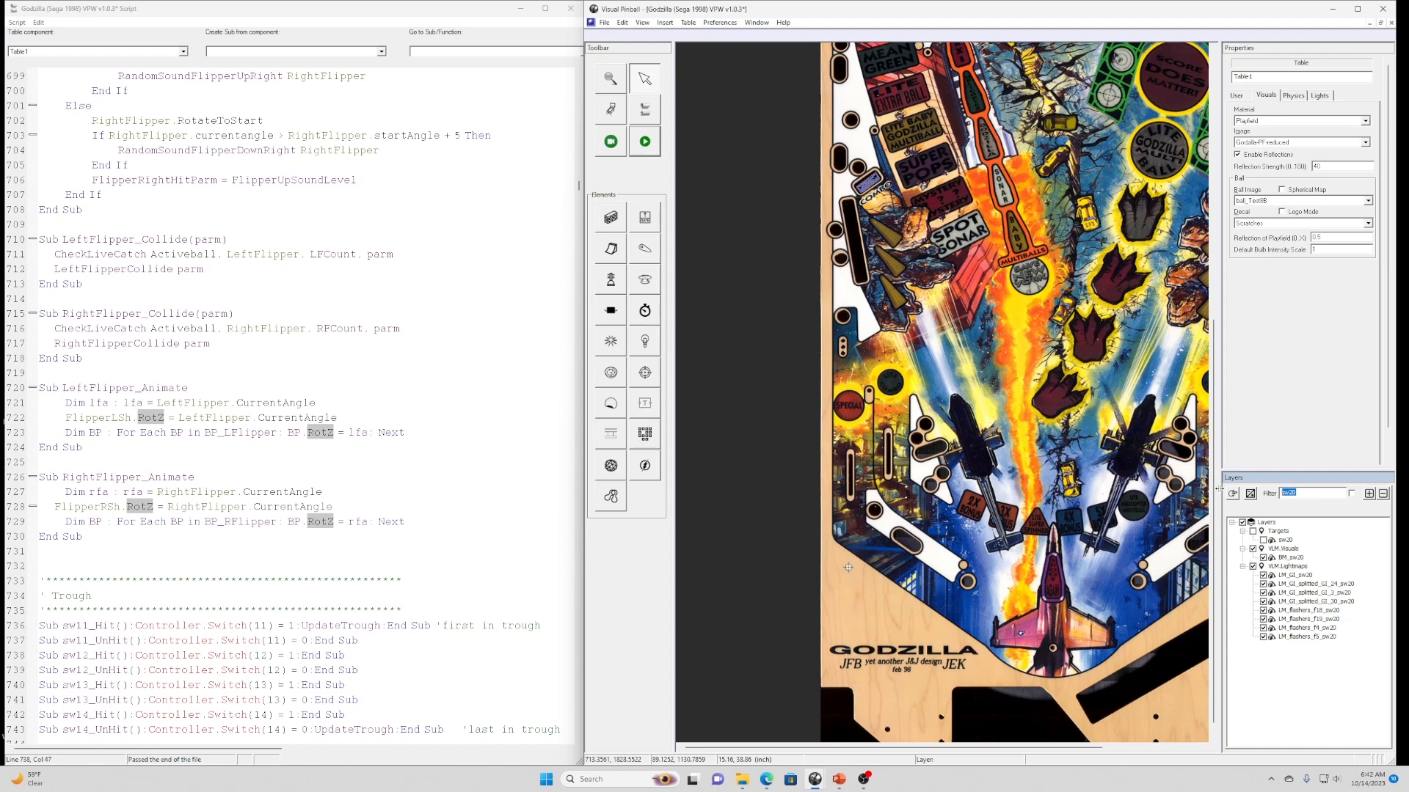
text(LFlipper)
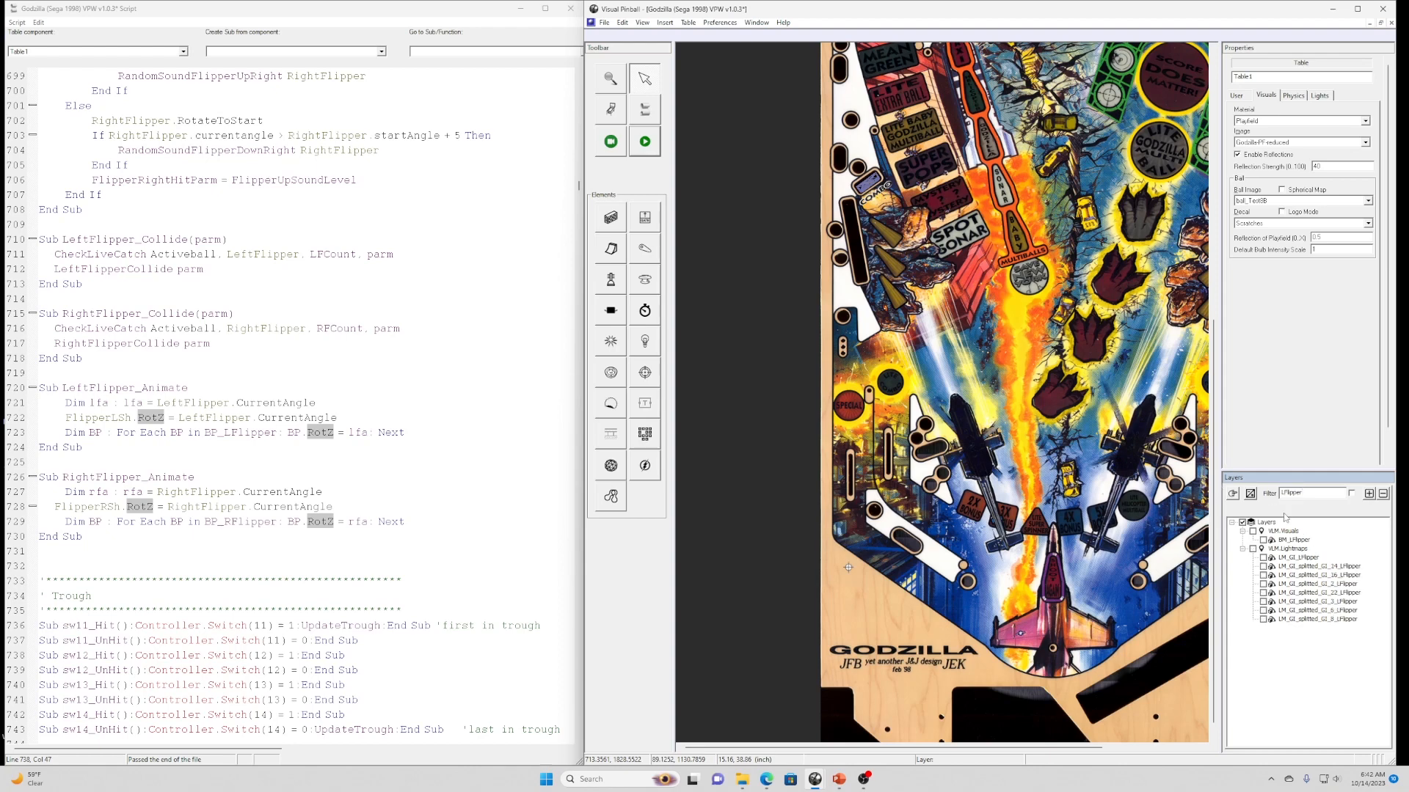
click(1242, 522)
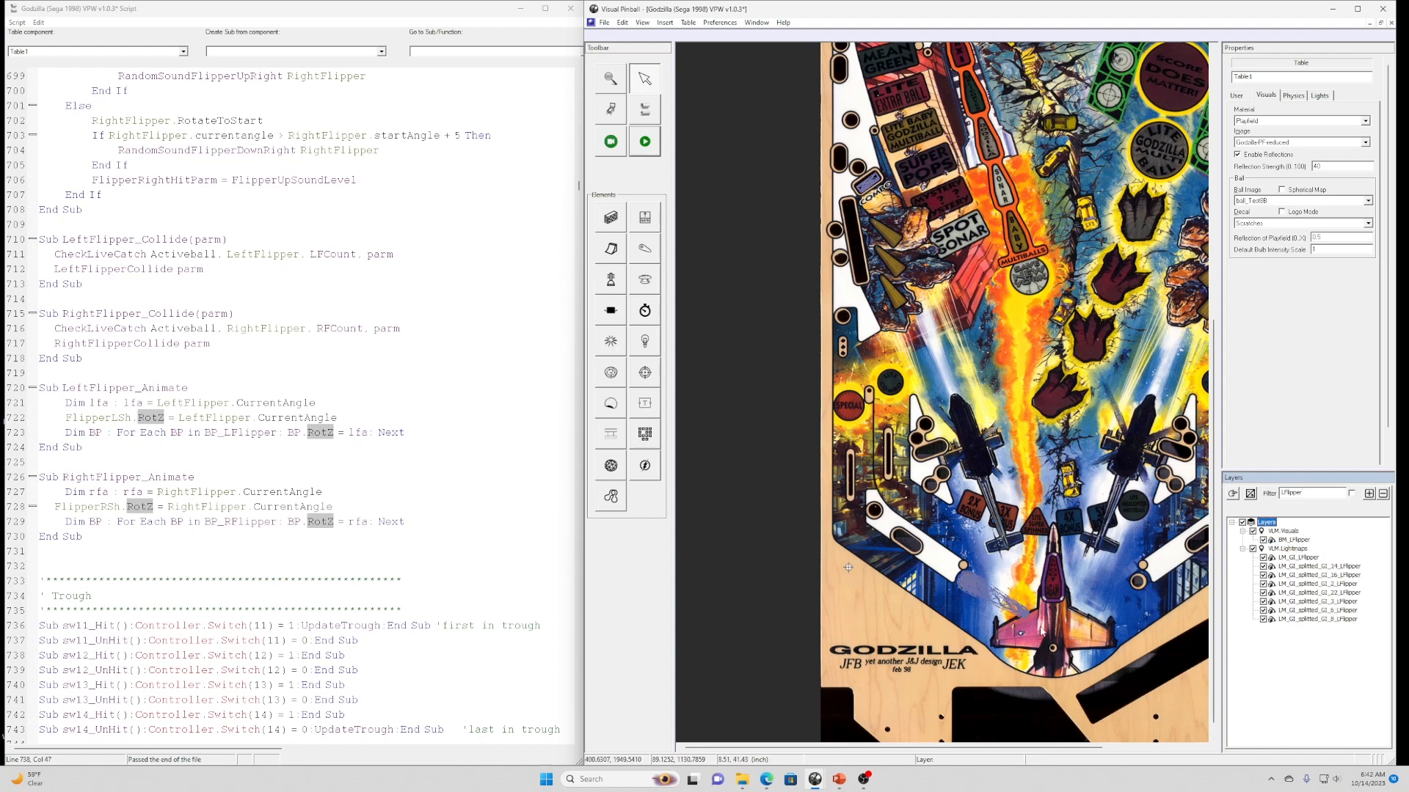
Select all the left flipper primitives together on the playfield and show their position properties.
scroll(1041, 629, up, 4)
drag(1096, 528, 979, 482)
drag(709, 208, 1154, 557)
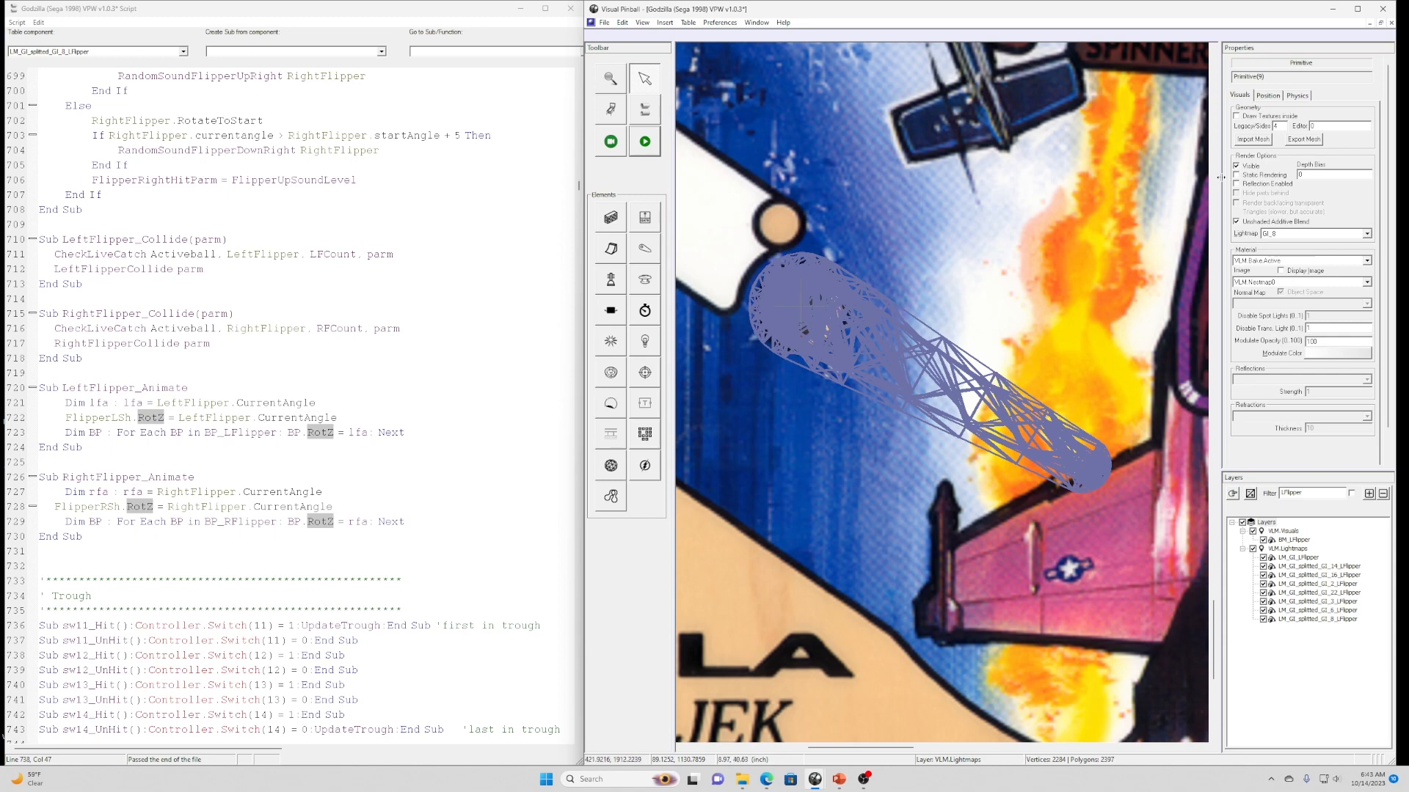
click(1269, 97)
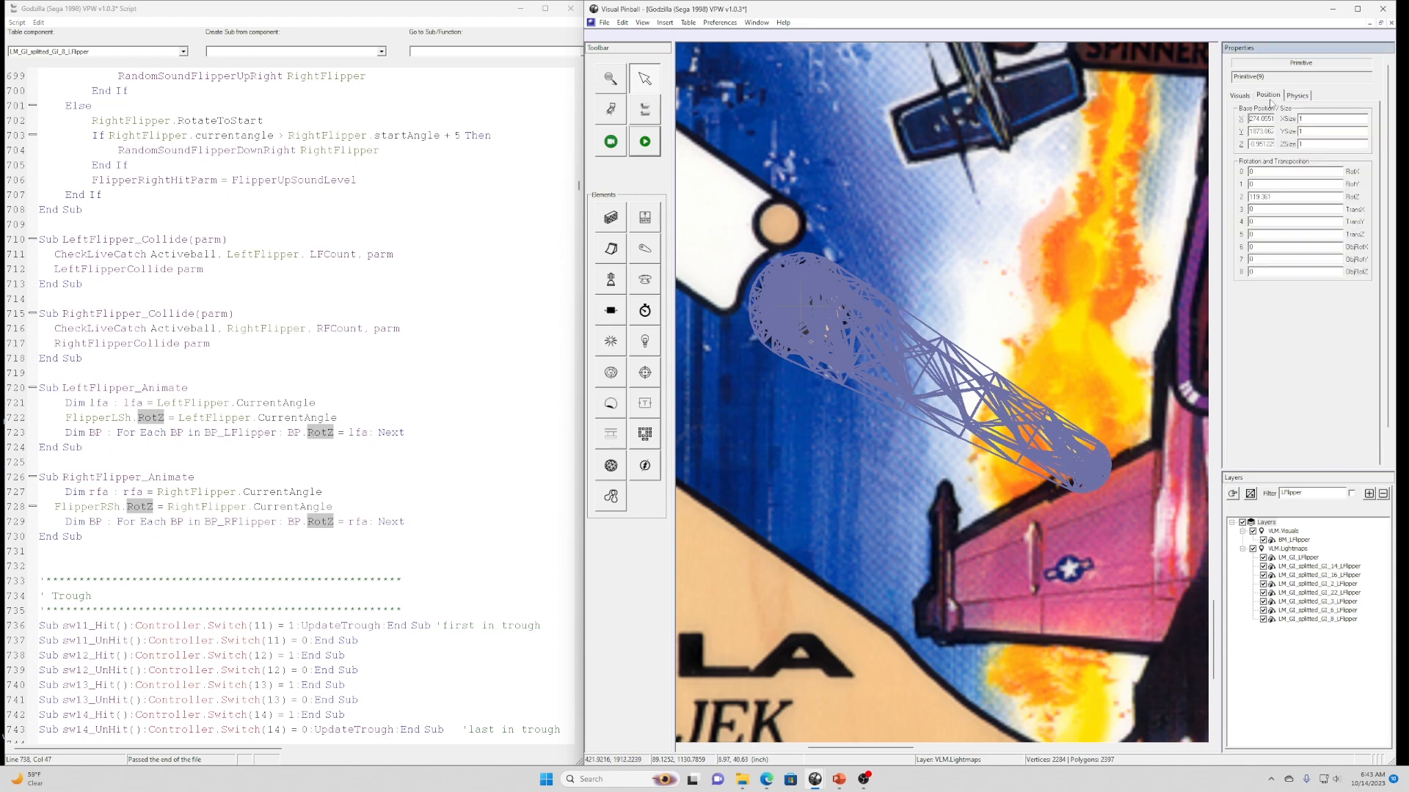
Copy the selected left flipper primitives' RotZ value and set their RotZ to 100.
double_click(1283, 196)
click(1283, 196)
drag(1284, 196, 1247, 197)
key(ctrl+c)
text(100)
key(Return)
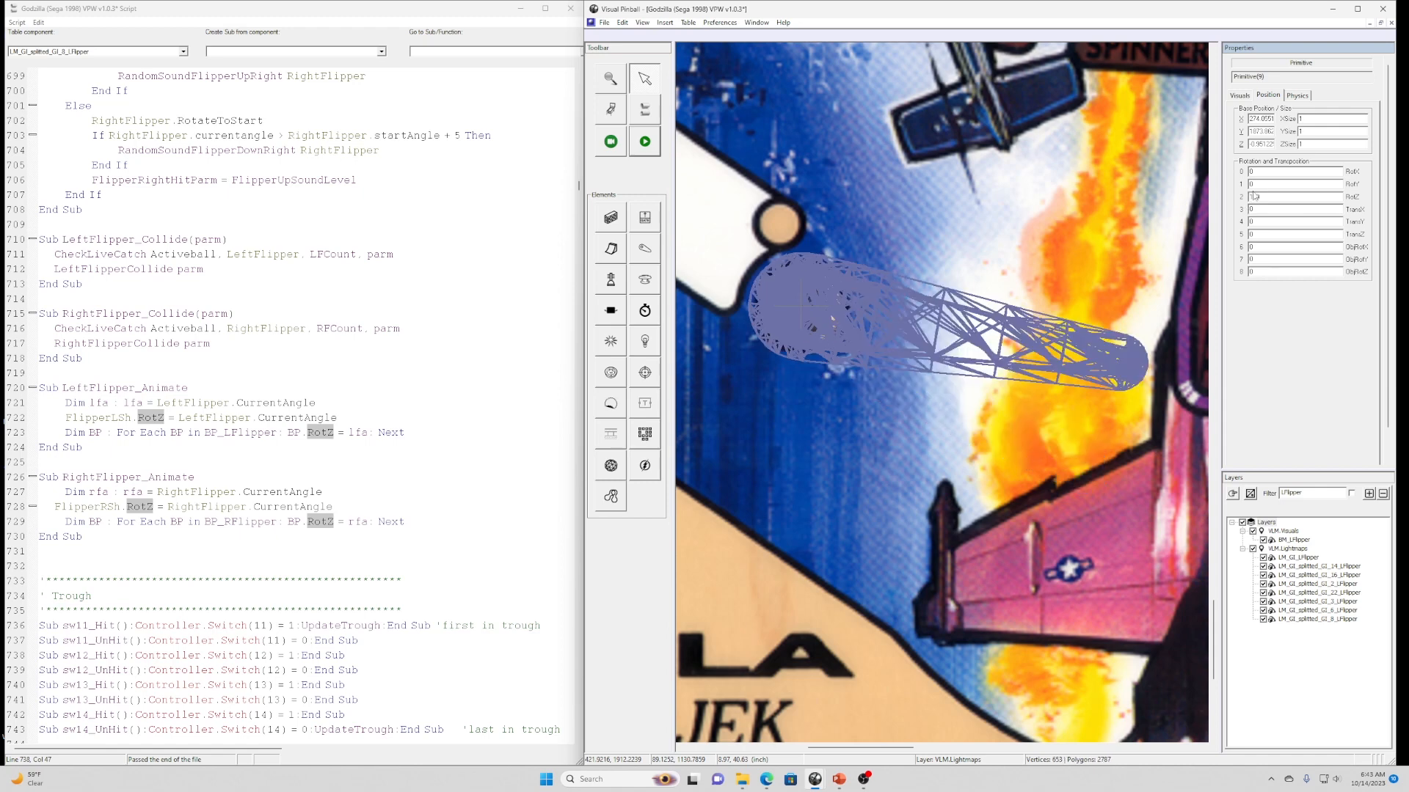
Restore the left flipper primitives' RotZ by pasting the copied original value.
drag(1261, 197, 1225, 195)
key(ctrl+v)
key(Return)
Switch to the PowerPoint slide show and advance to the "Movables – Part 2 Most Things" slide.
click(836, 213)
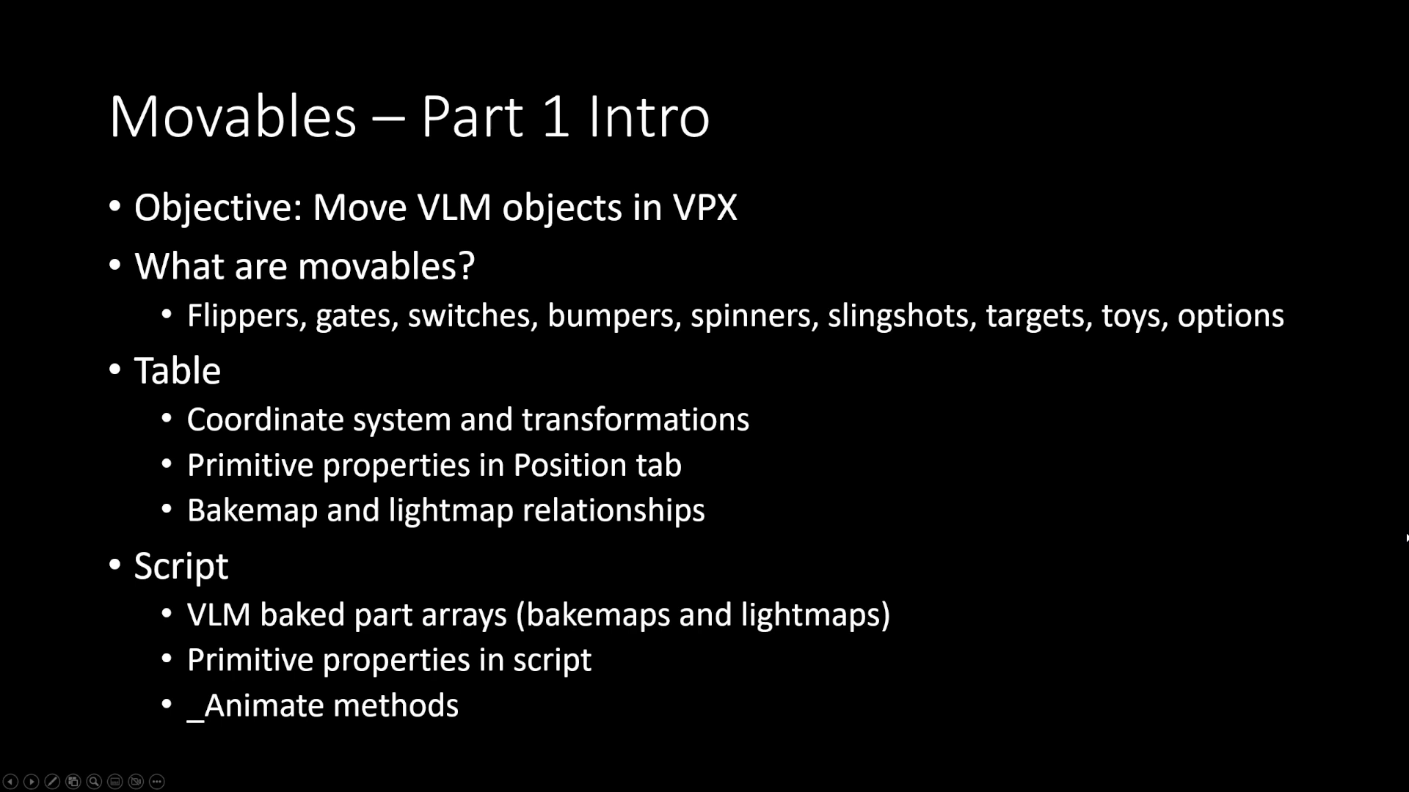
key(Right)
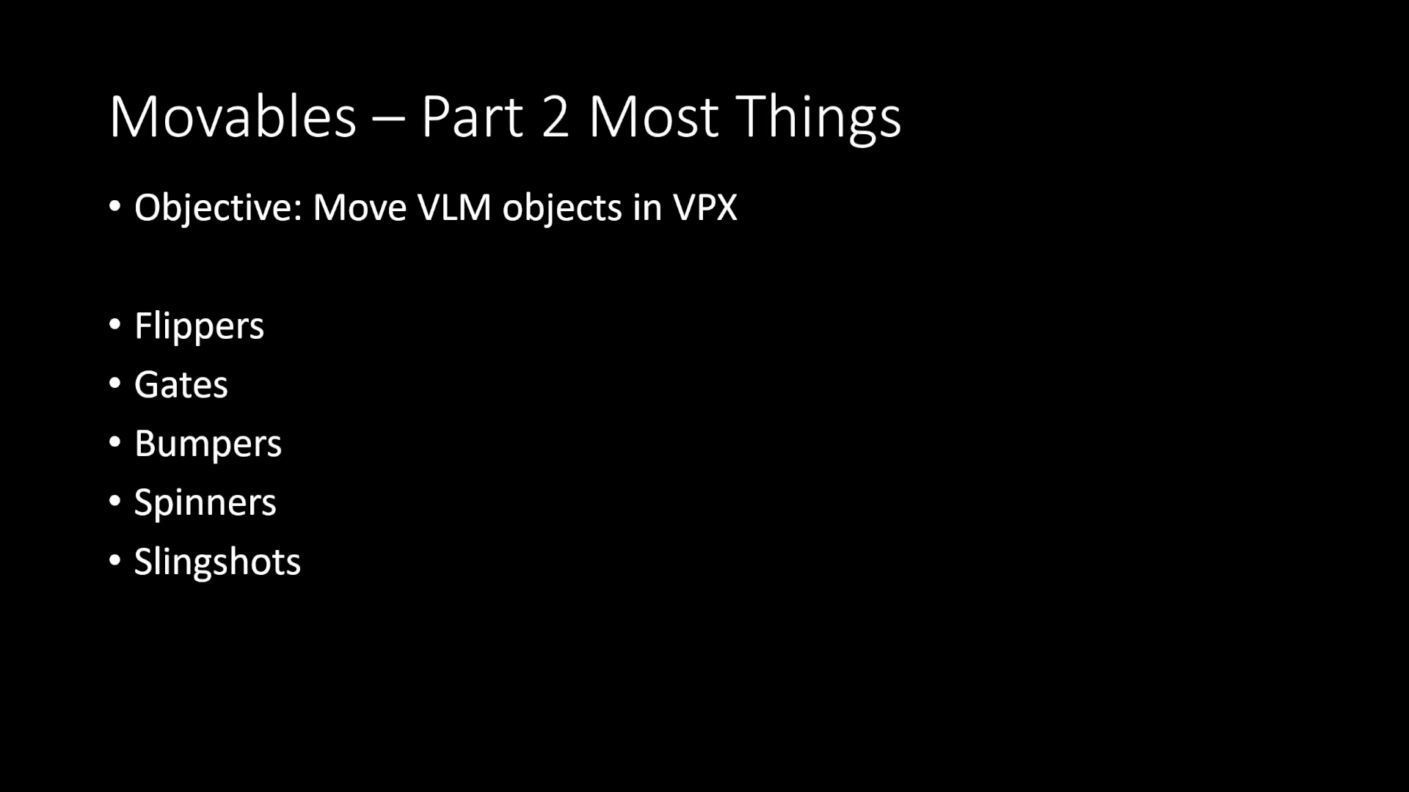